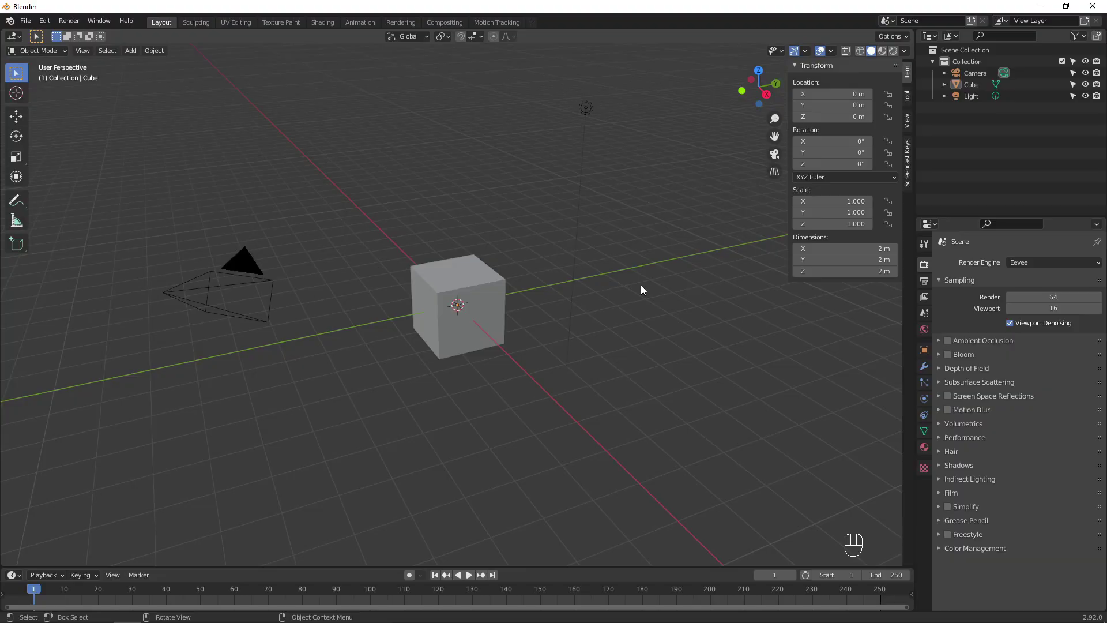
Delete the default camera, cube and light from the Blender scene.
key("a")
key("x")
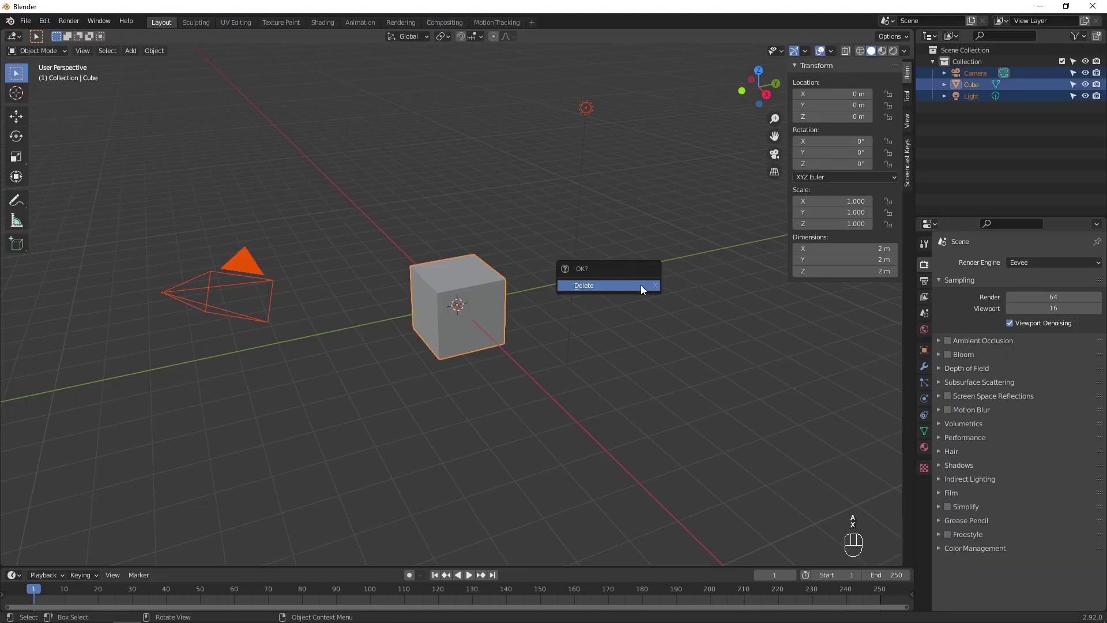
left_click(641, 285)
Add an uncapped cylinder 40 m deep, rotated 90° on X to lie horizontal.
key("shift+a")
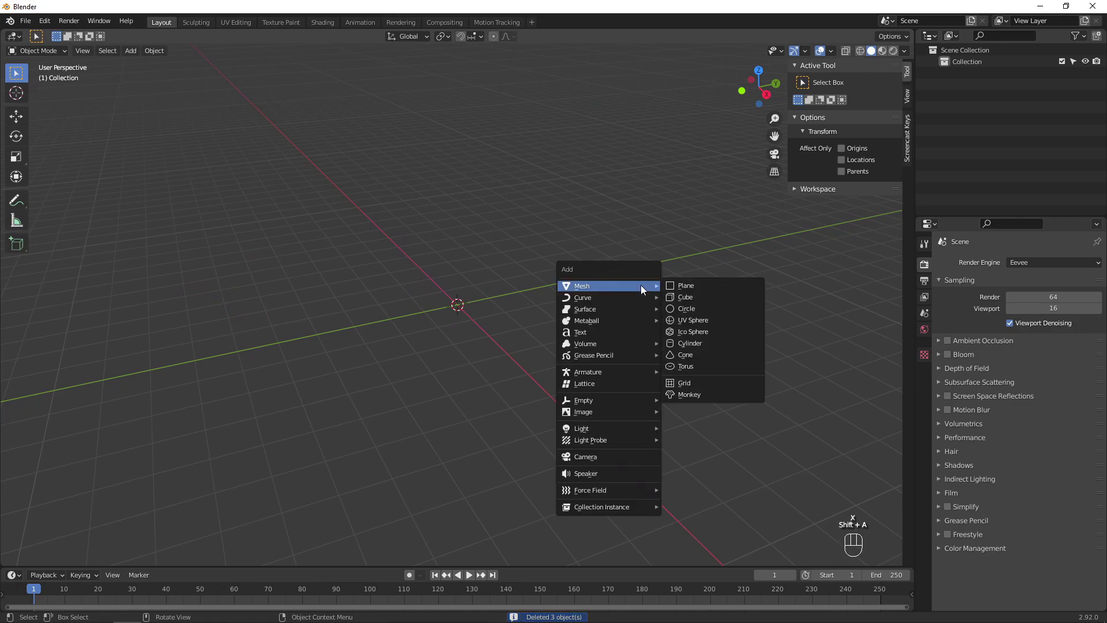
left_click(716, 341)
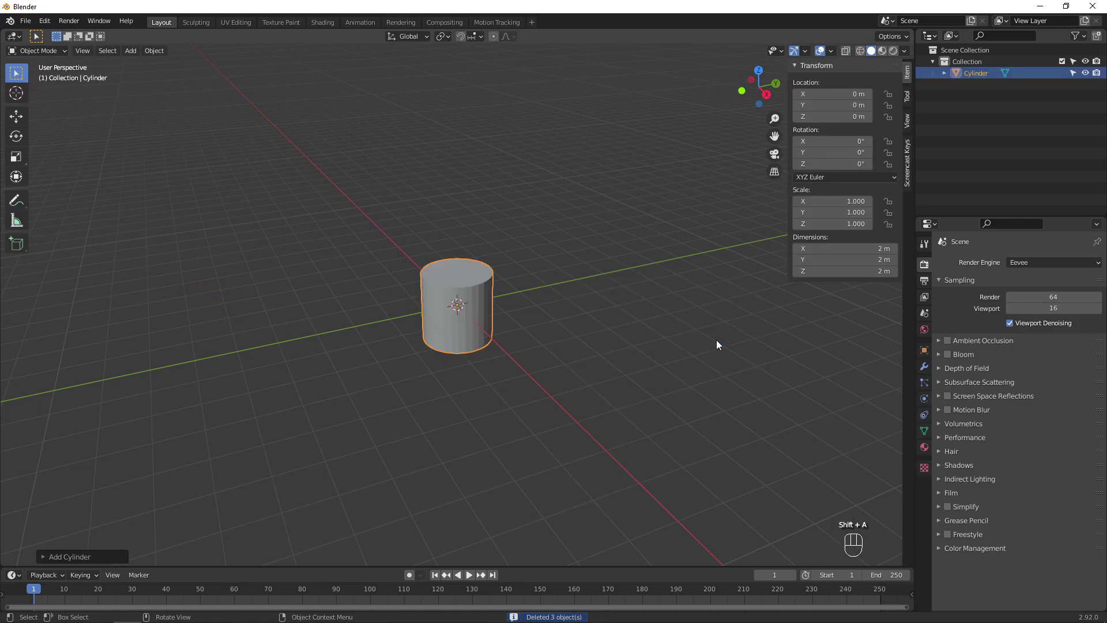
left_click(41, 556)
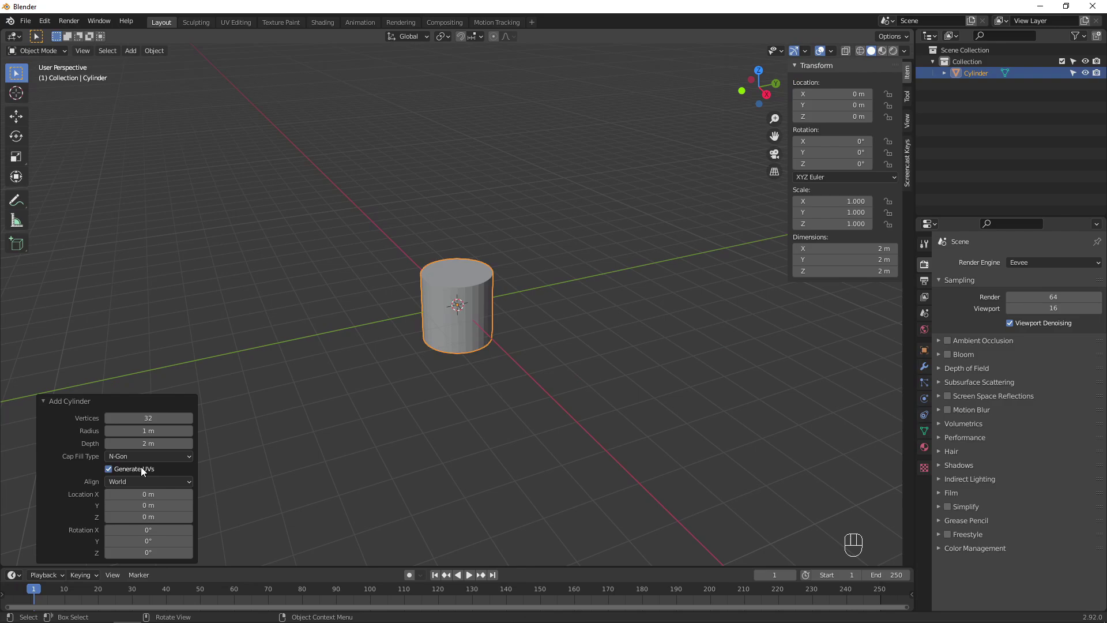
left_click_drag(149, 442, 155, 445)
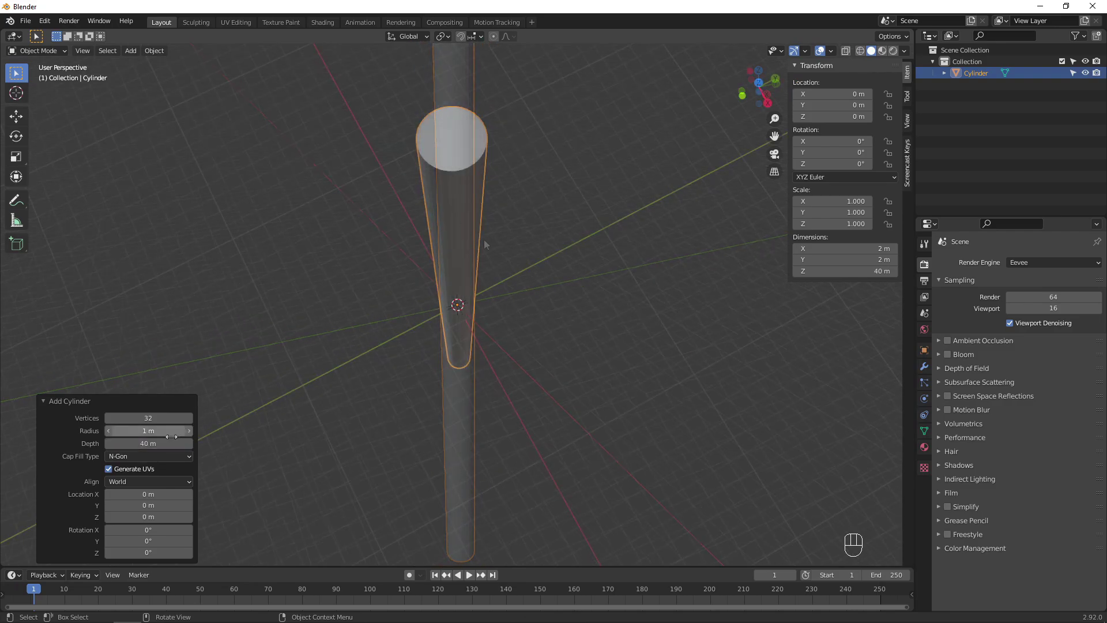
left_click(153, 454)
left_click(153, 465)
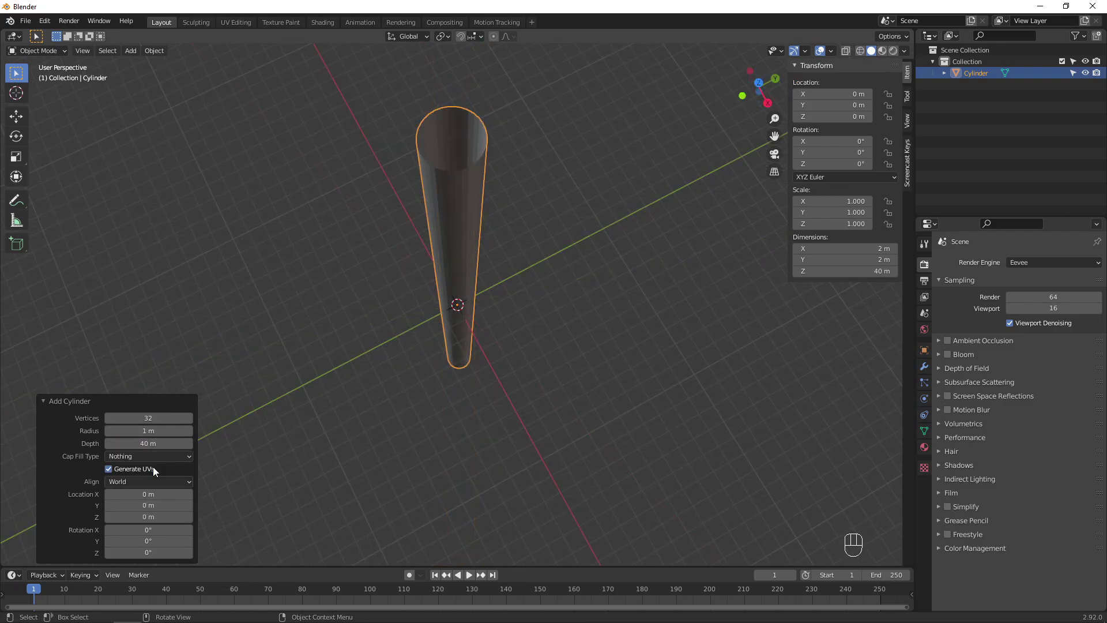
left_click(161, 529)
type("90")
key("Return")
left_click_drag(404, 297, 433, 323)
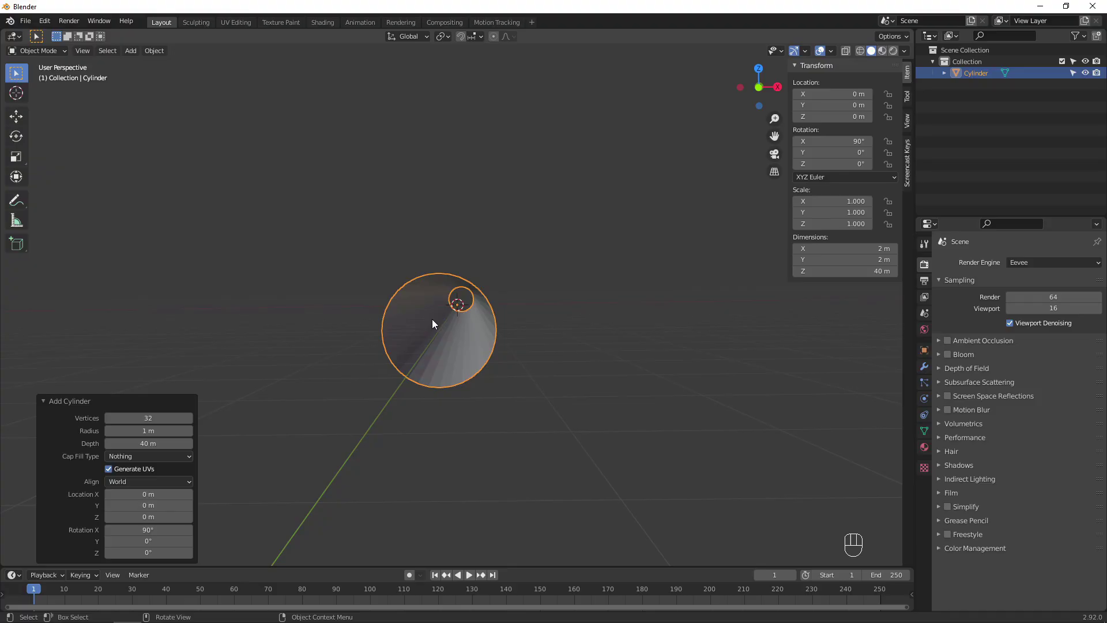
Add a camera at the origin in front view and look through it.
key("KP_1")
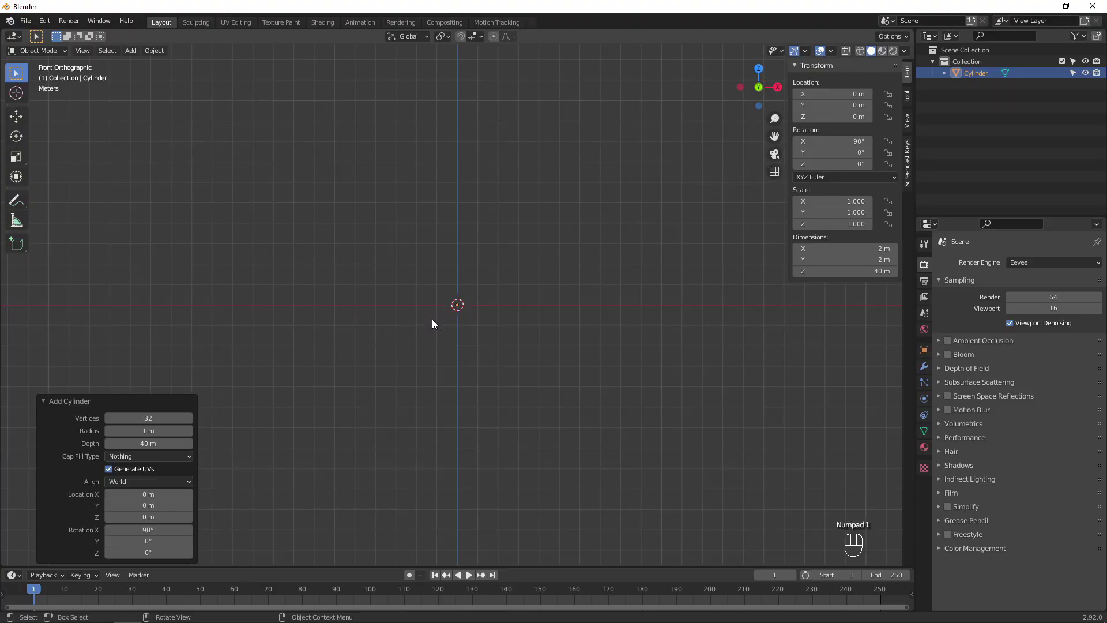
key("shift+a")
left_click(401, 496)
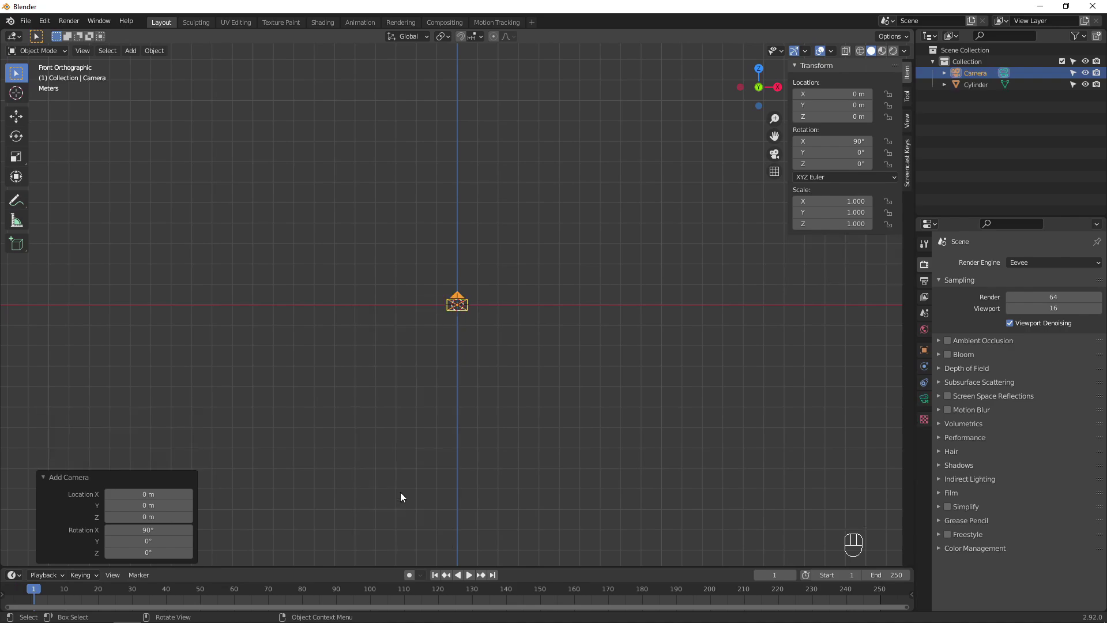
key("KP_0")
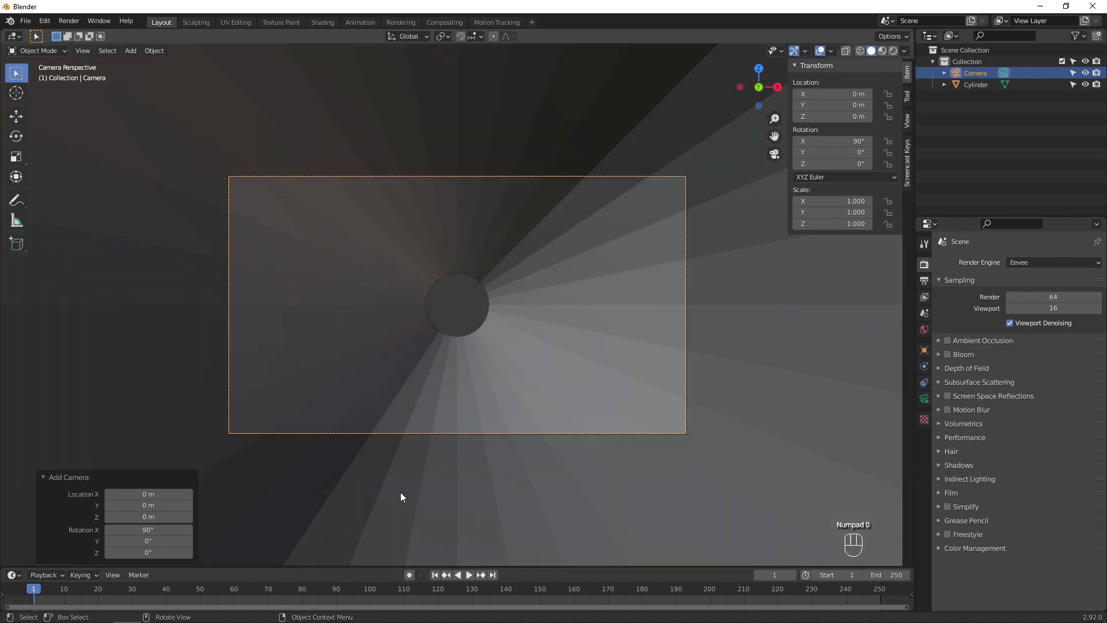
Set the camera's focal length to 24 mm.
left_click(923, 398)
left_click(1055, 315)
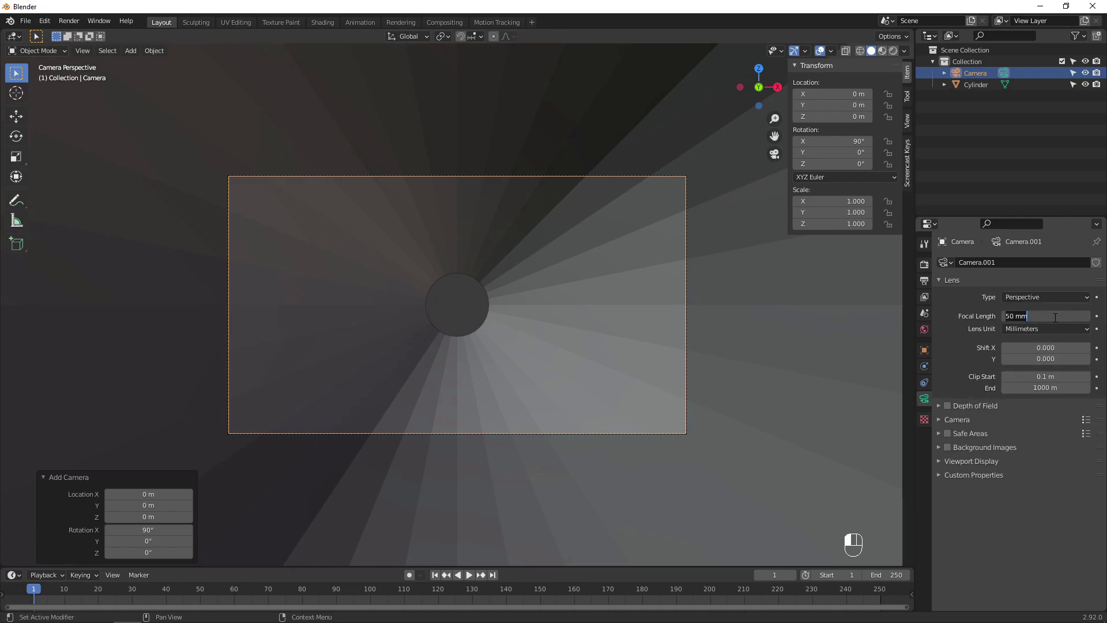
type("24")
key("Return")
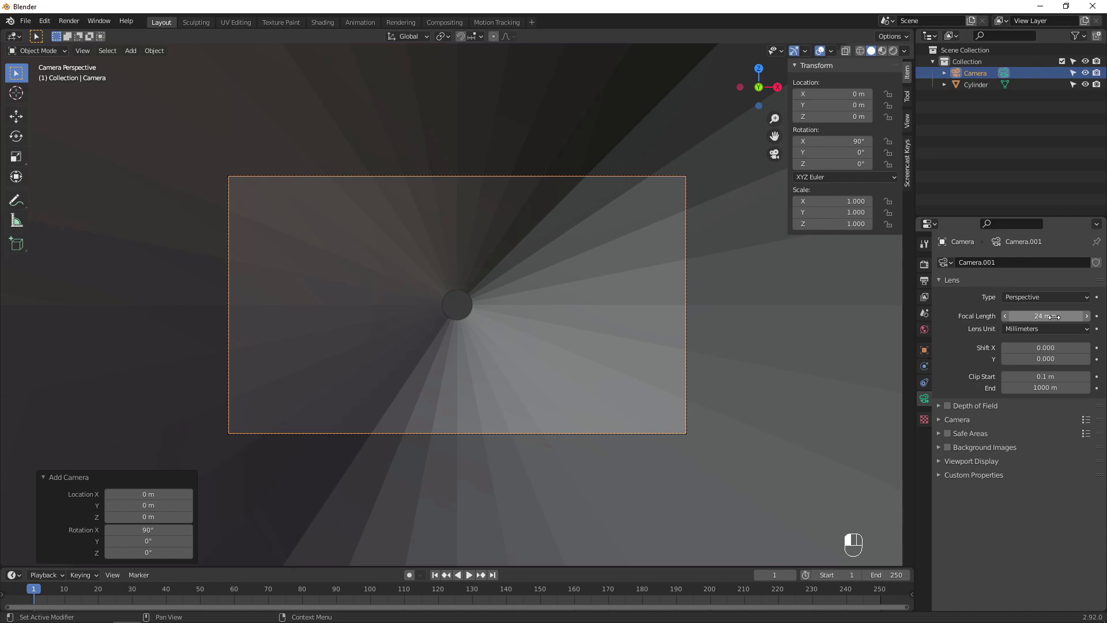
Apply smooth shading to the cylinder.
left_click(368, 288)
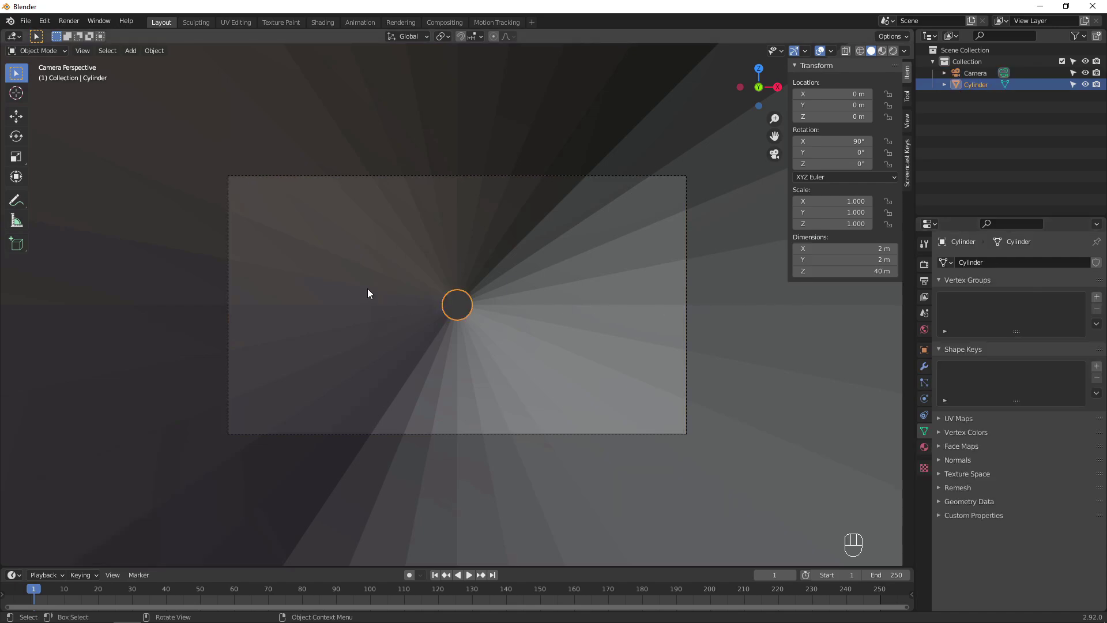
right_click(367, 288)
left_click(368, 289)
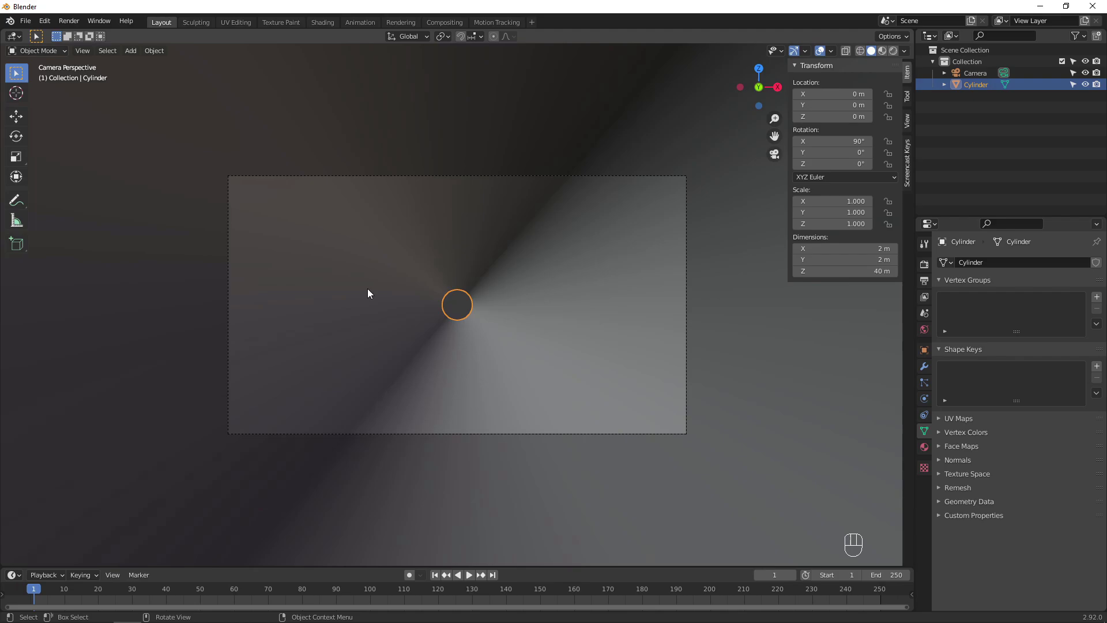
Flip all of the cylinder's mesh normals to face inward in Edit Mode.
key("Tab")
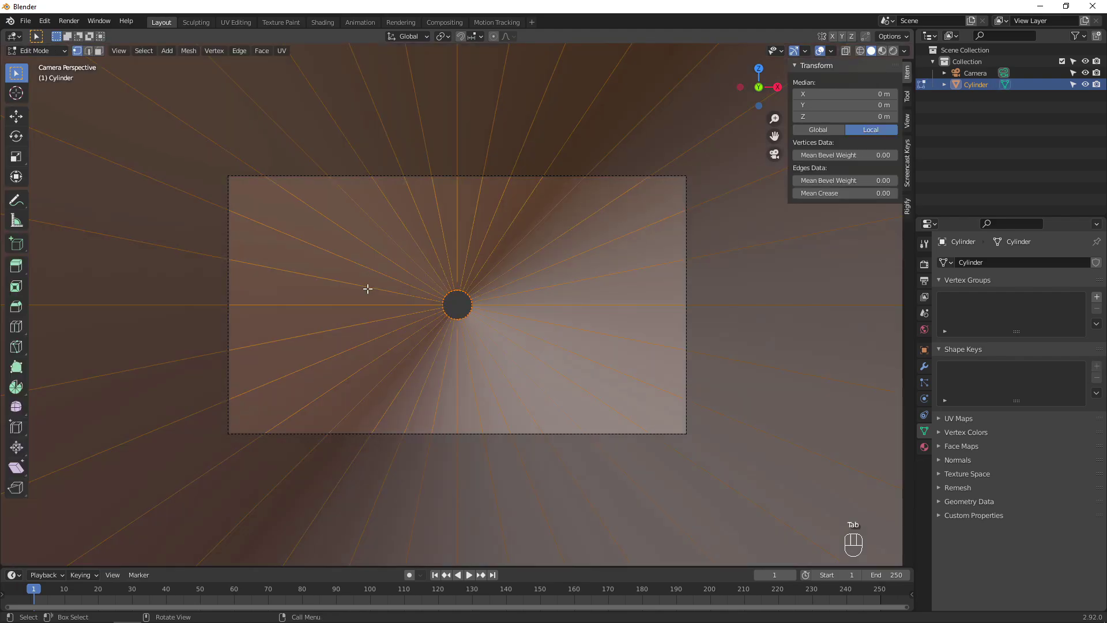
key("alt+a")
key("a")
left_click(189, 51)
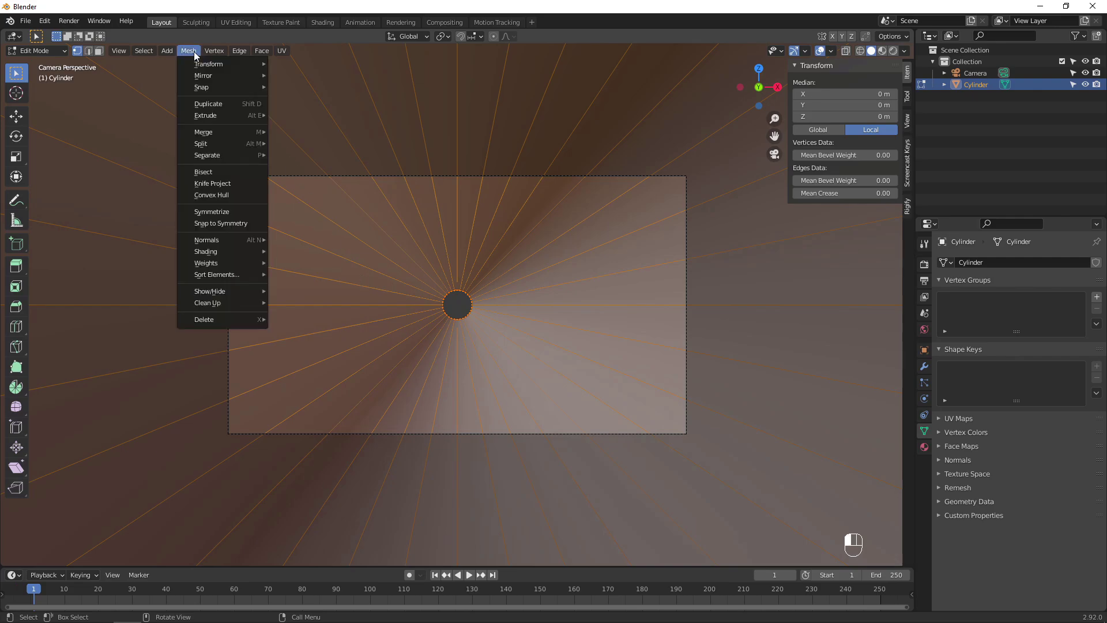
mouse_move(229, 238)
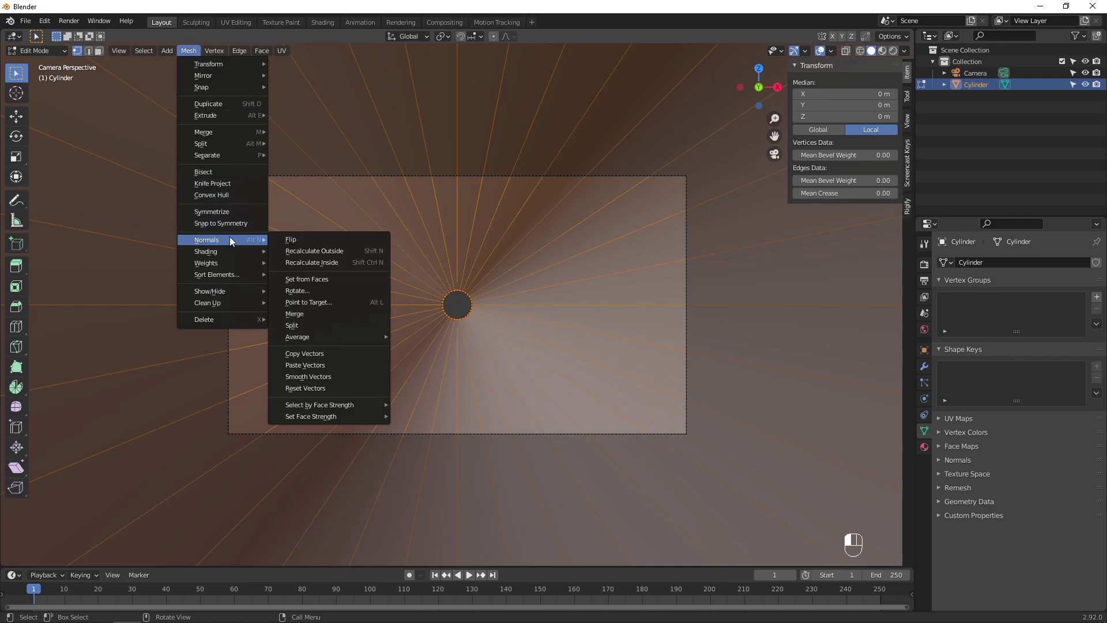
left_click(320, 238)
key("Tab")
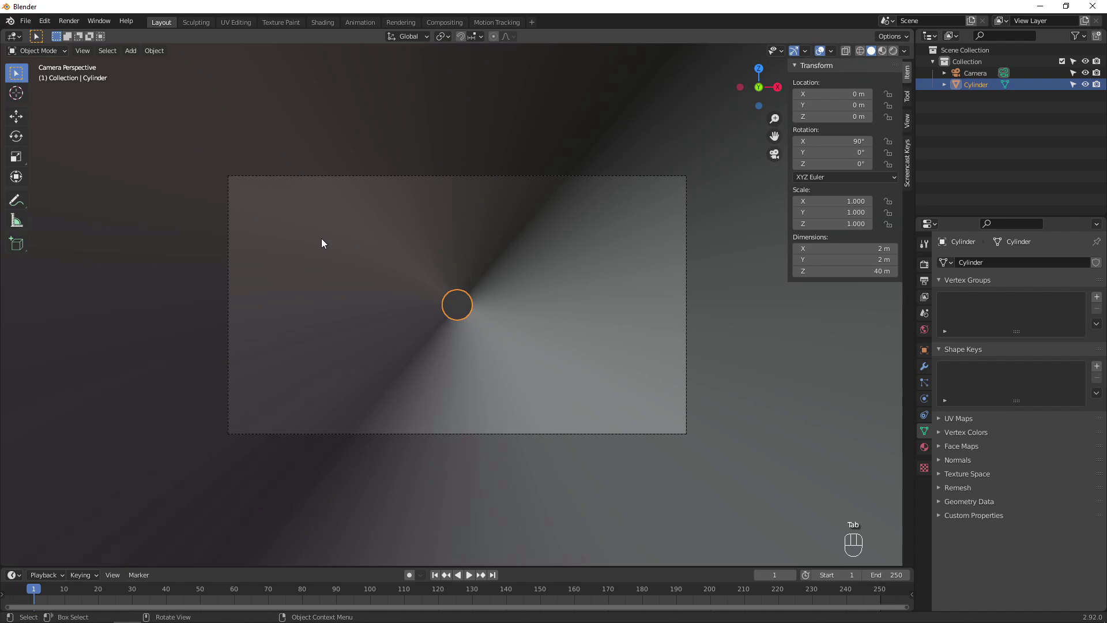
In the UV Editing workspace, rotate all the cylinder's UVs by 90° (R 90).
left_click(233, 20)
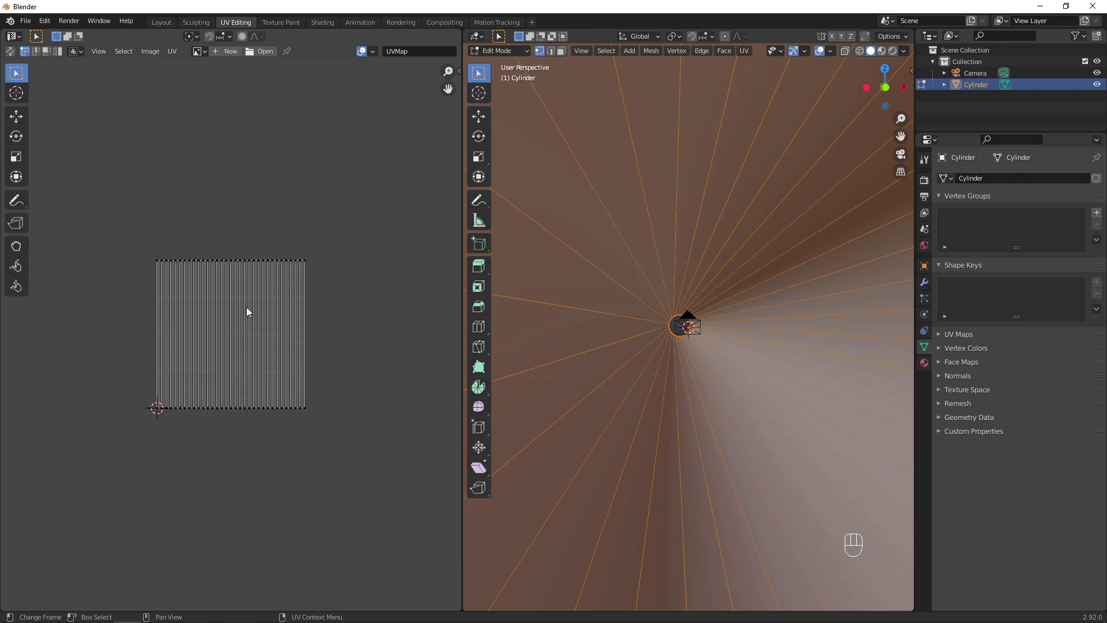
key("a")
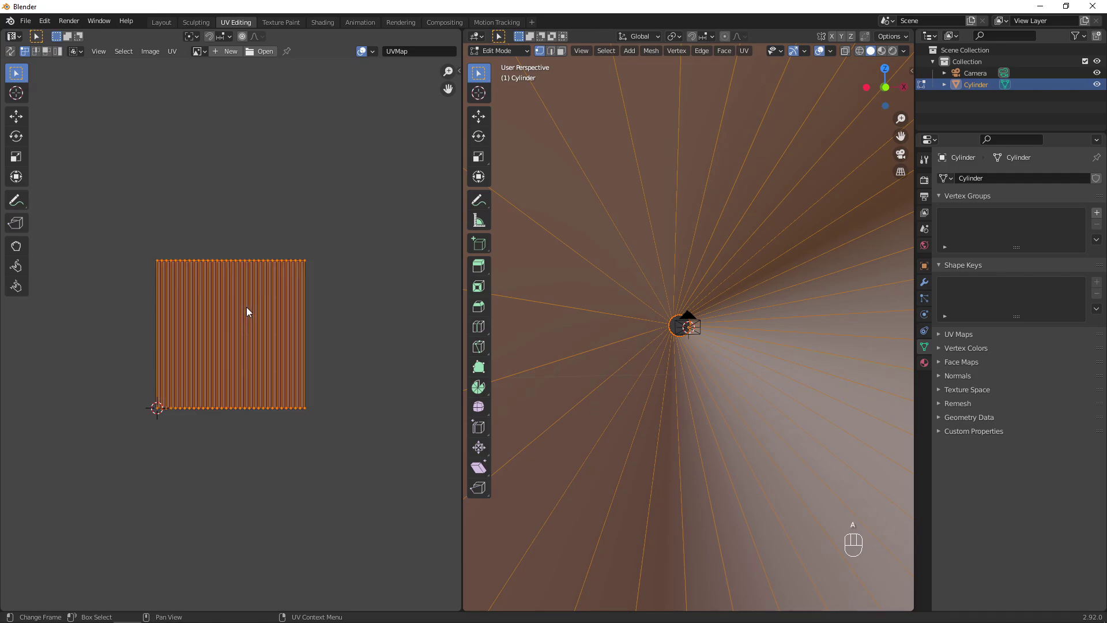
type("r90")
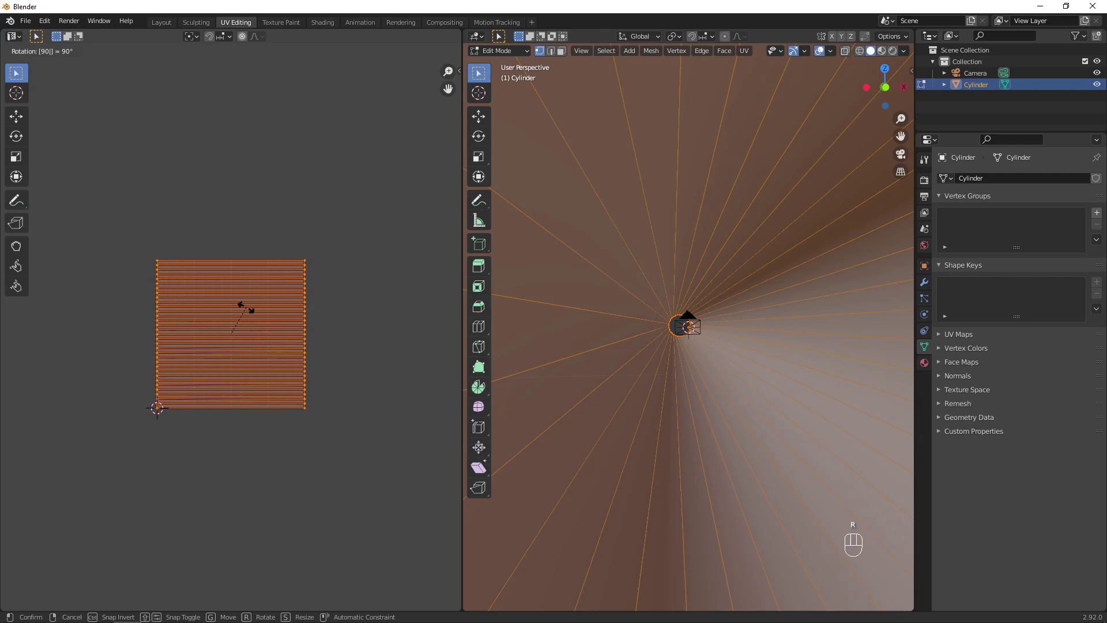
Apply the 90° UV rotation, select the shot height, then set Fractal Noise to Energy with adjusted Exposure.
key("Return")
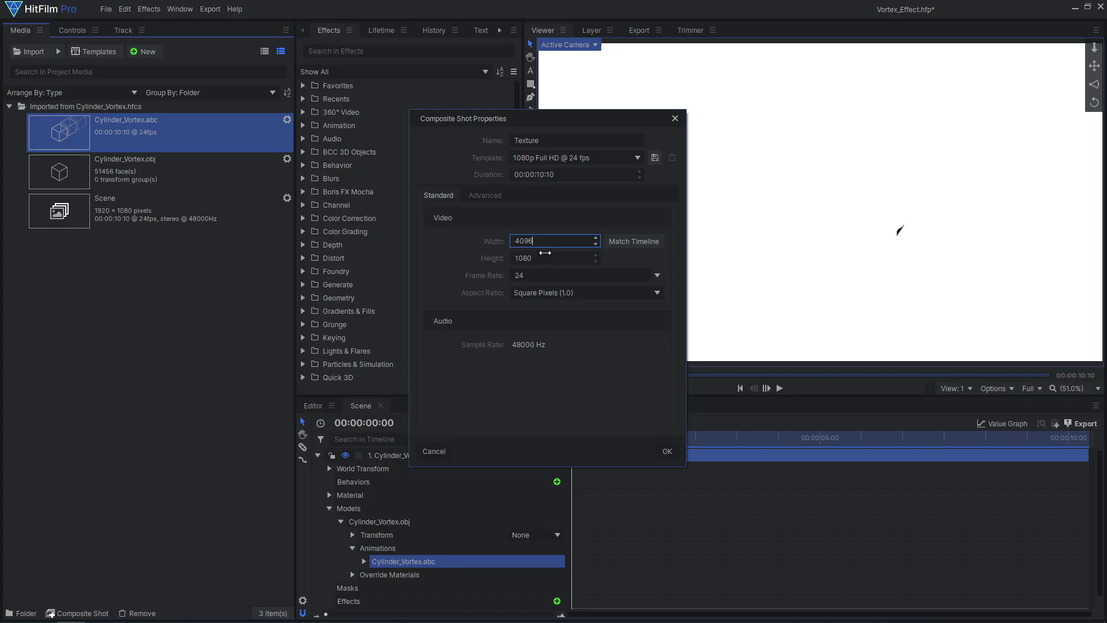
double_click(547, 257)
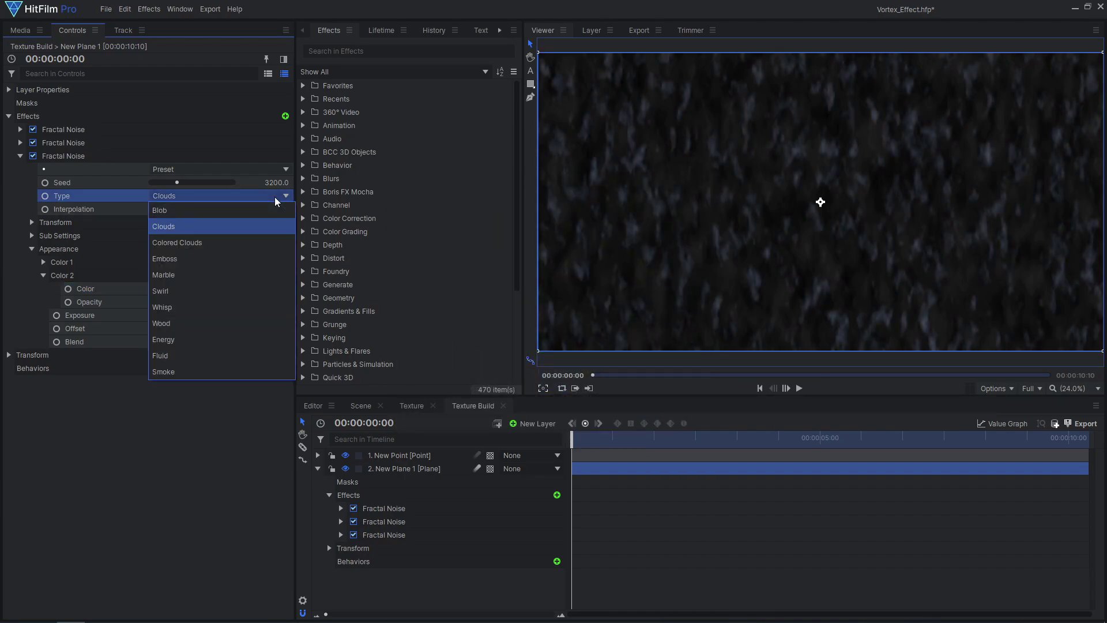
left_click(255, 333)
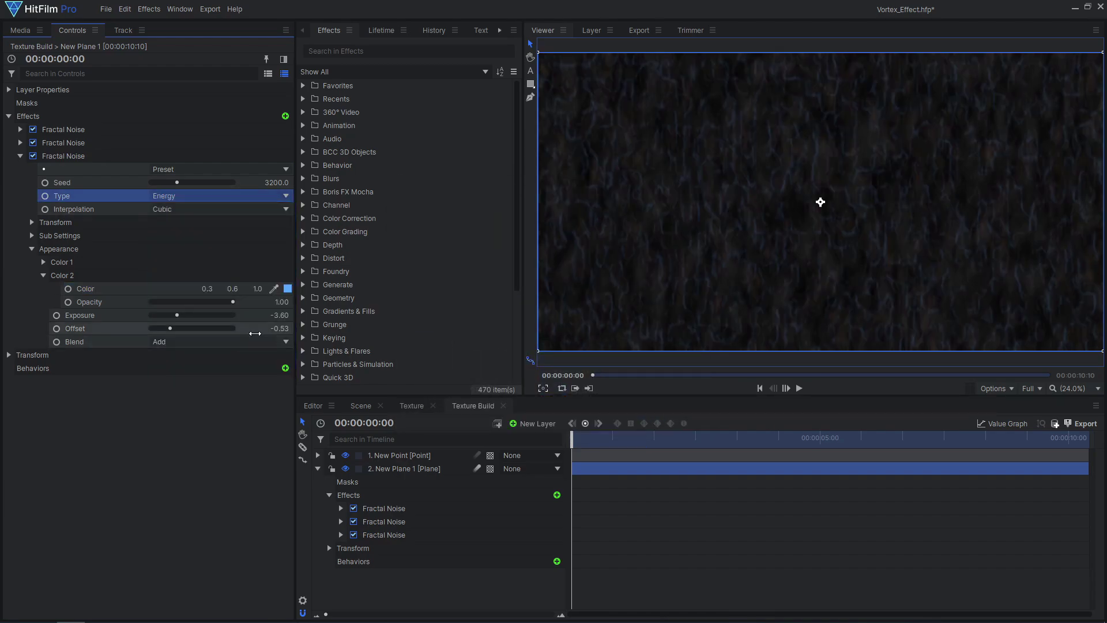
left_click_drag(255, 315, 265, 315)
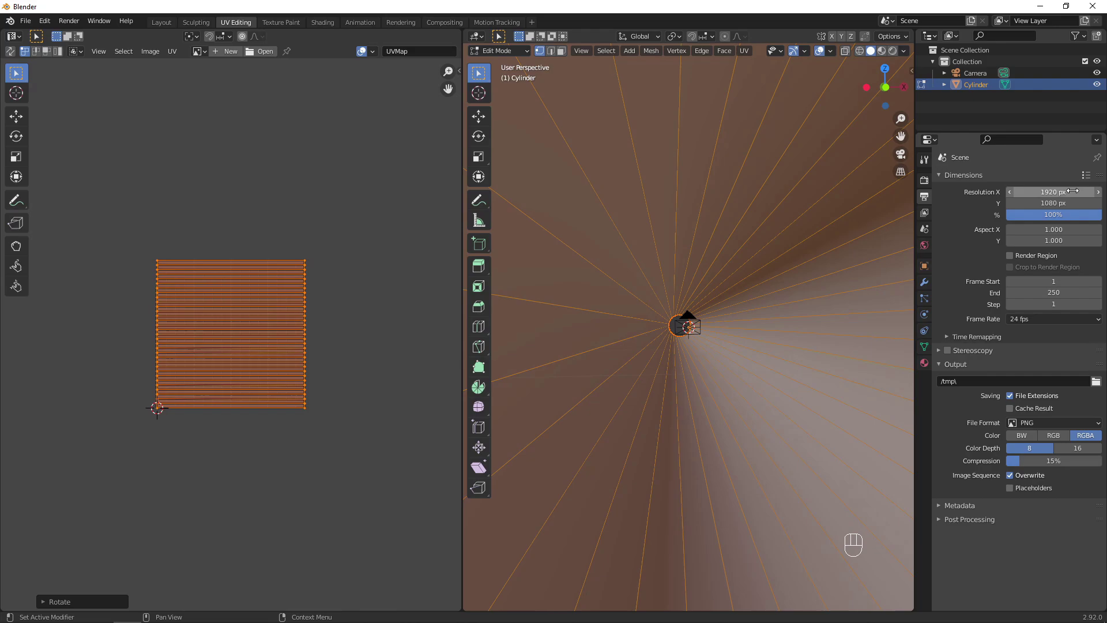
Open the Frame Rate dropdown in the 1920 × 1080 output settings.
left_click(1071, 318)
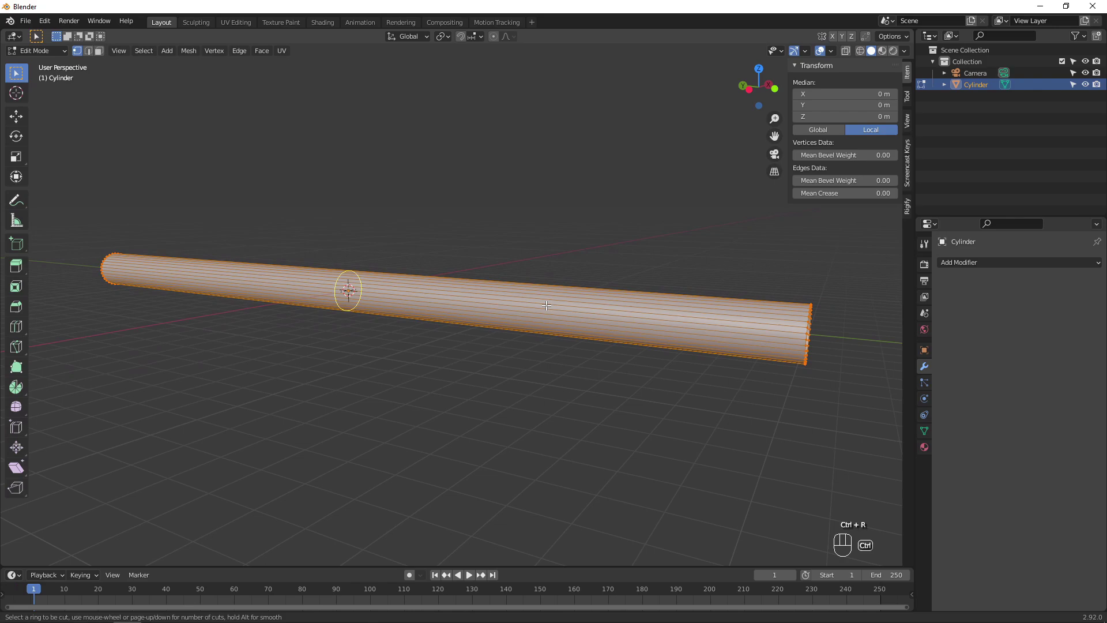
Add 200 evenly spaced loop cuts along the cylinder and return to Object Mode.
type("200")
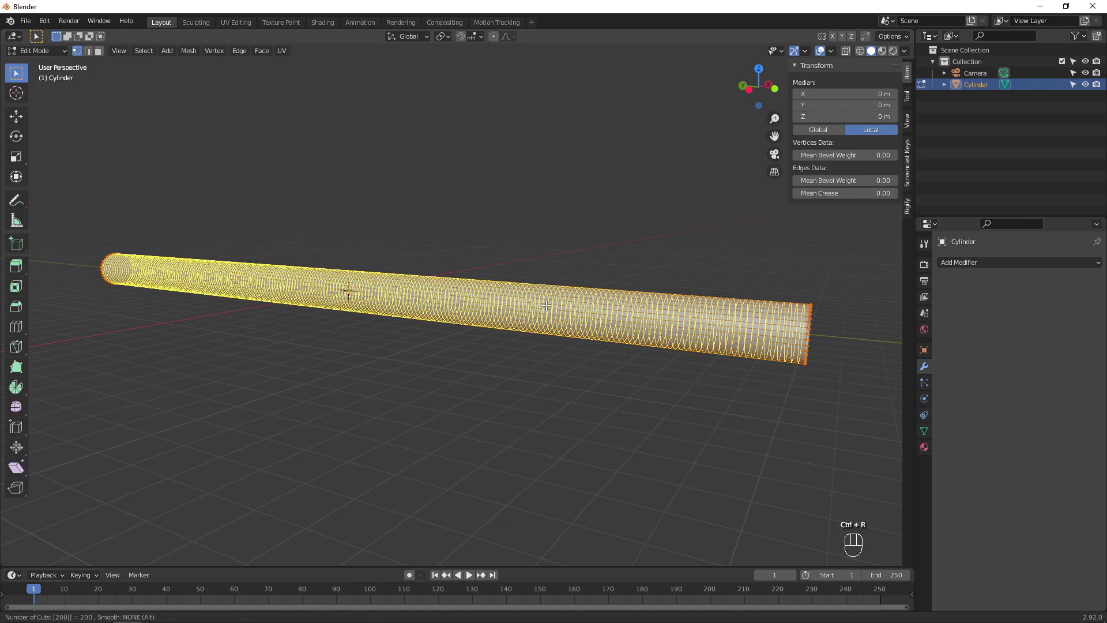
left_click(545, 305)
right_click(507, 314)
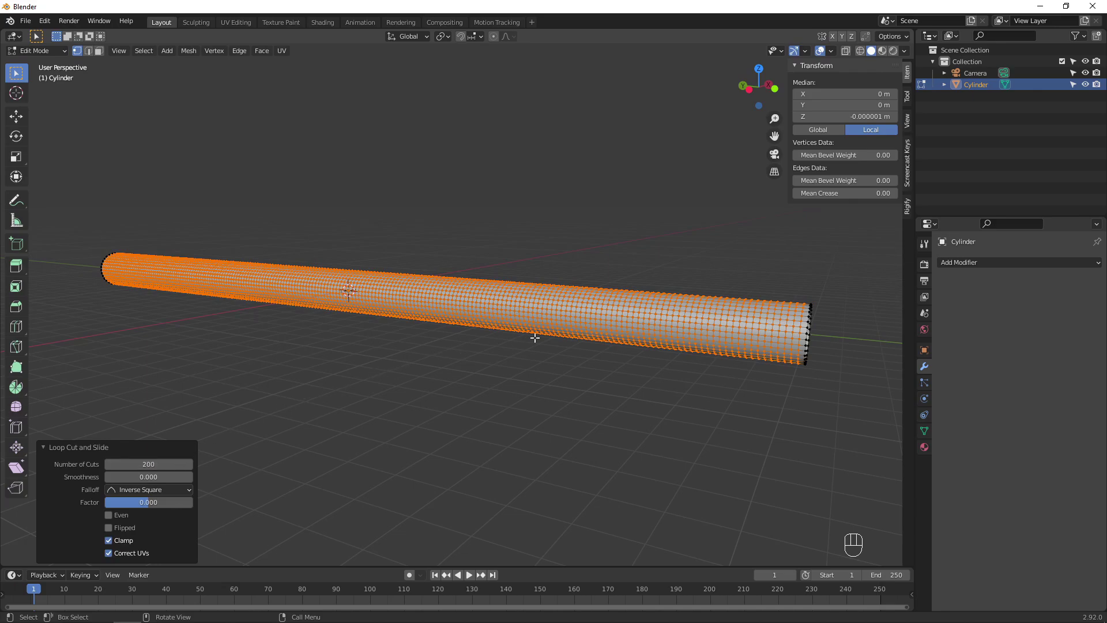
key("Tab")
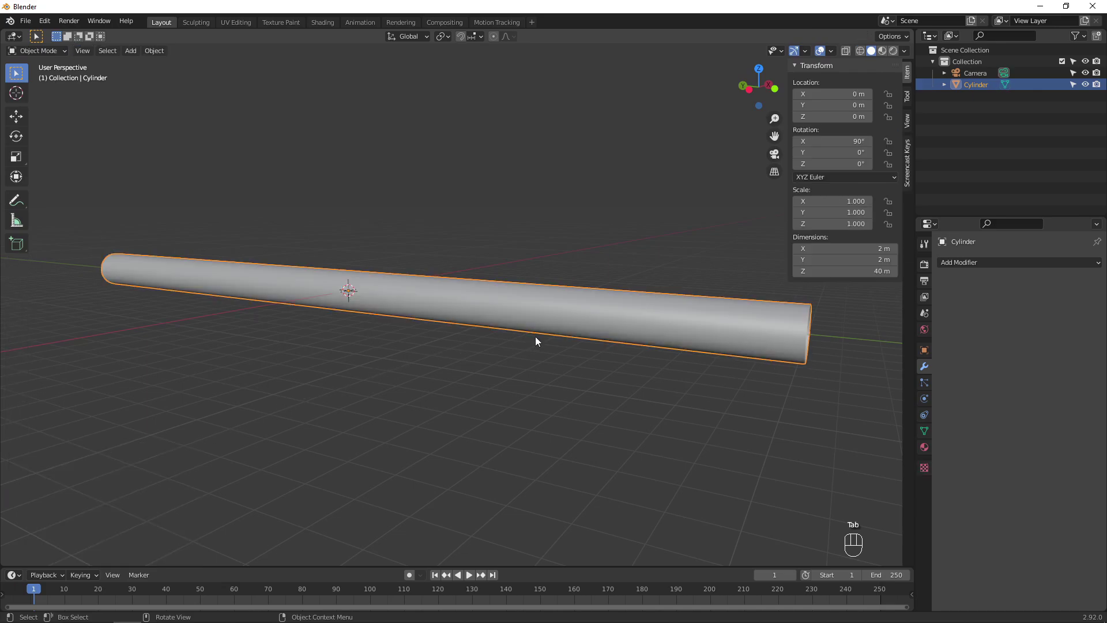
Add a Simple Deform Bend modifier and duplicate it as a second bend on the Y axis.
left_click(996, 262)
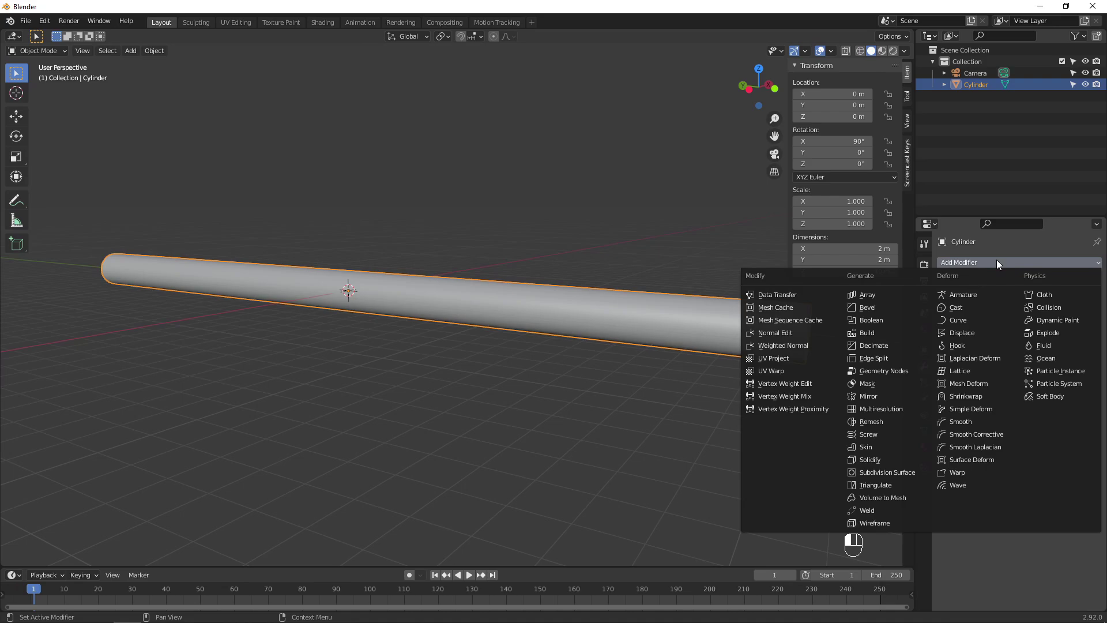
left_click(974, 408)
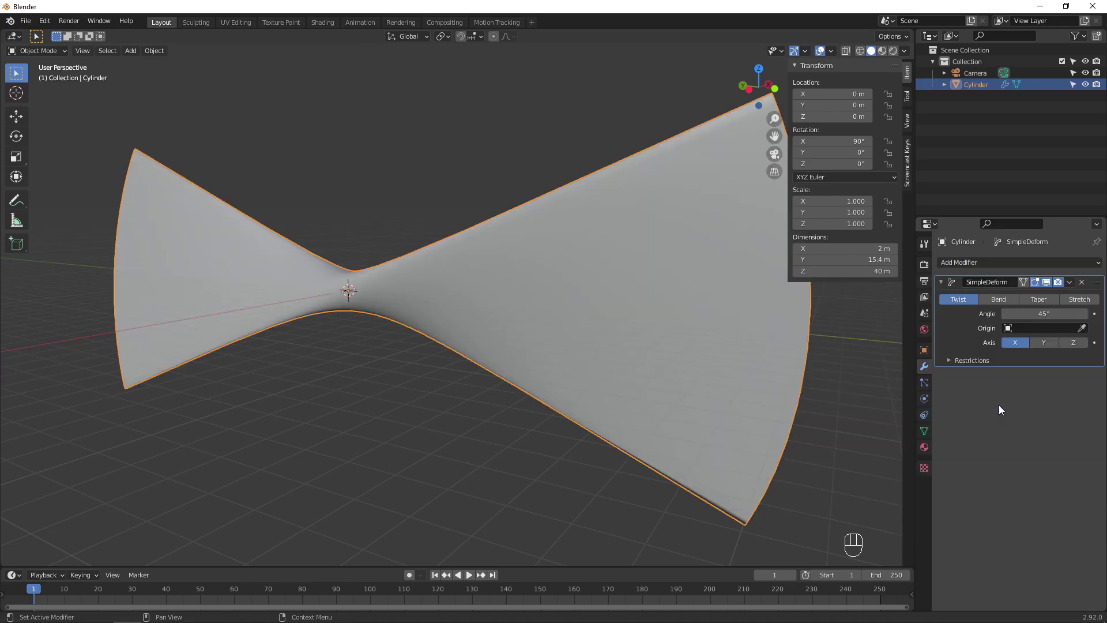
left_click(999, 300)
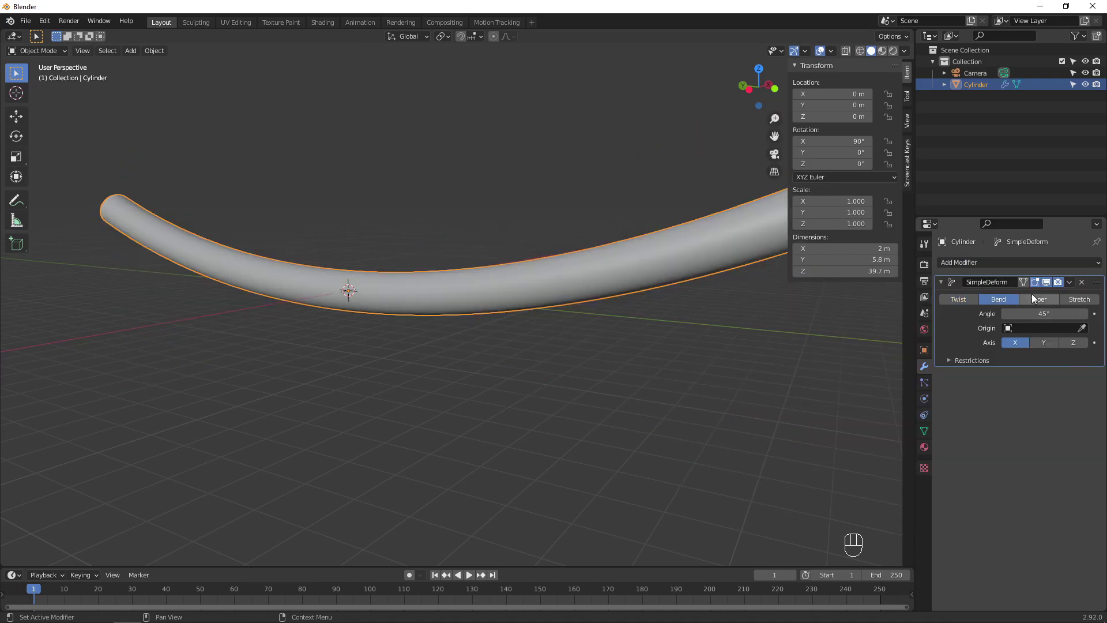
left_click(1068, 282)
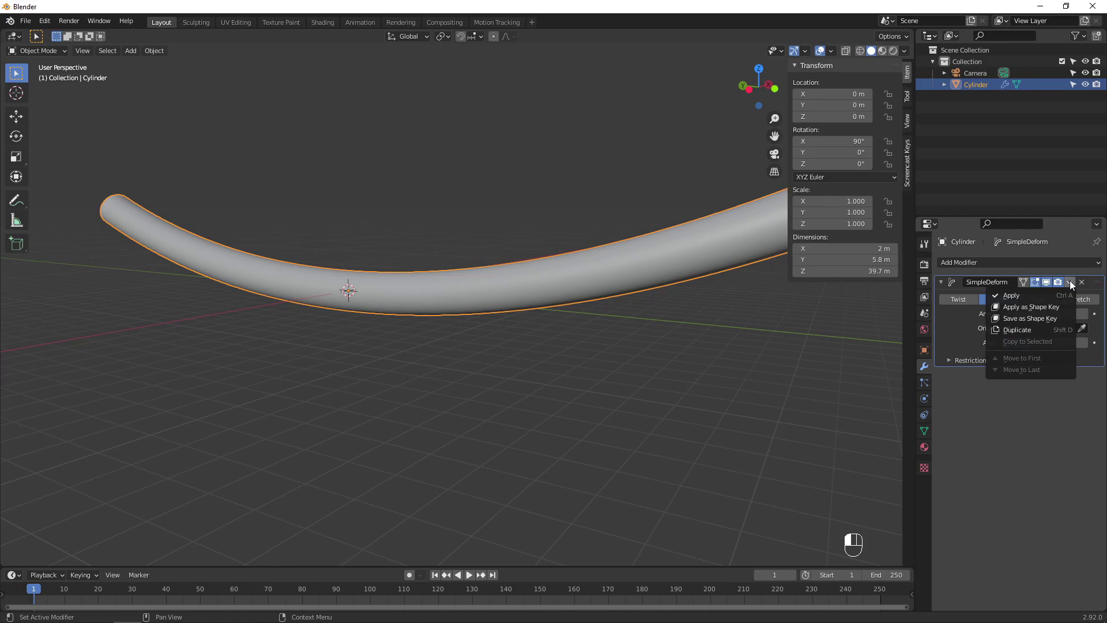
left_click(1036, 330)
left_click(1043, 437)
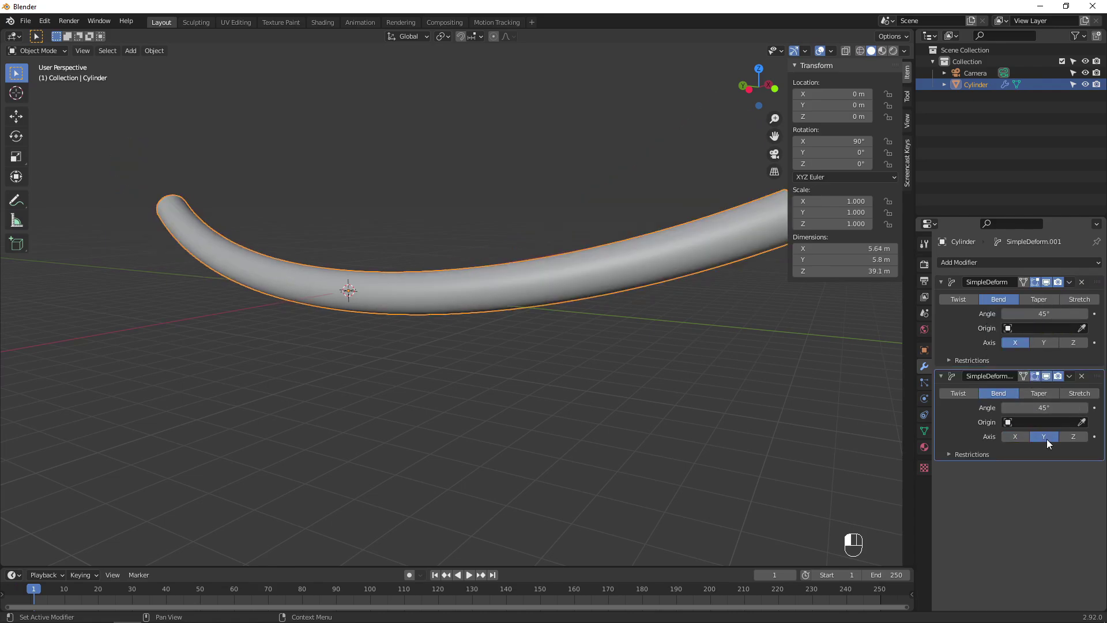
Set both bend angles to 0° after trying different values.
key("KP_0")
mouse_move(1043, 313)
left_mouse_down()
mouse_move(1026, 313)
mouse_move(1044, 313)
left_mouse_up()
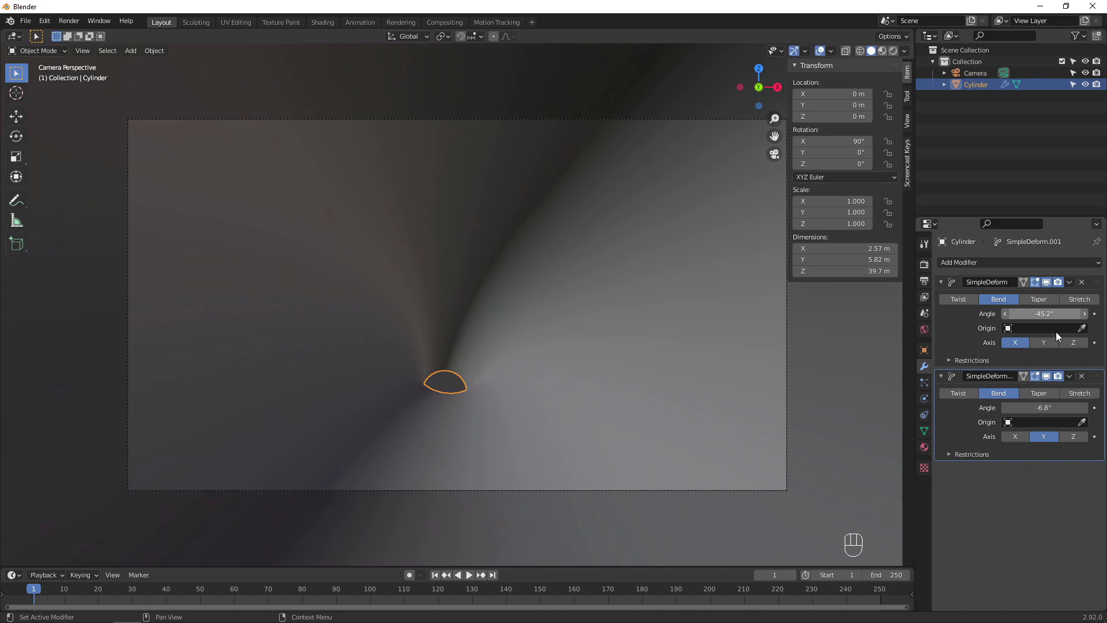
left_click_drag(1044, 408, 1078, 407)
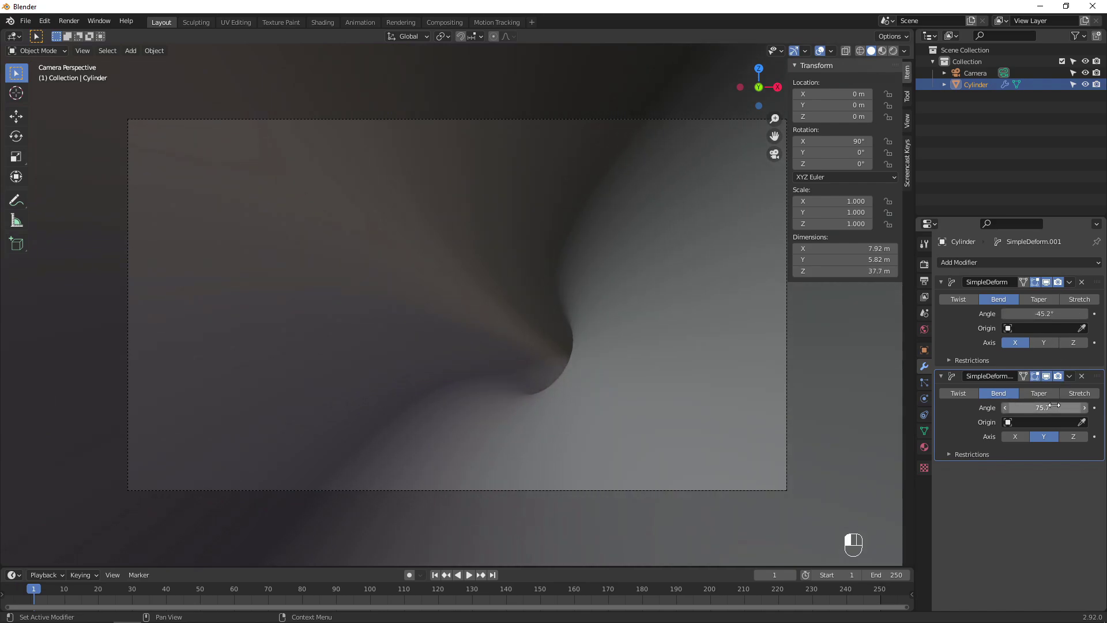
left_click(1049, 408)
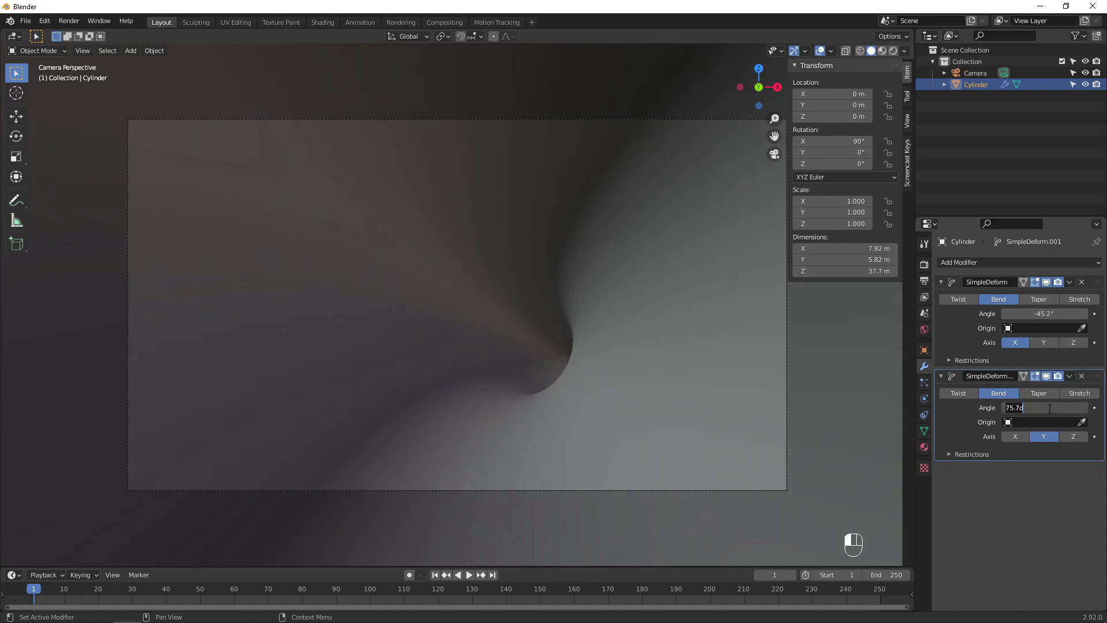
key("ctrl+a")
type("0")
key("Return")
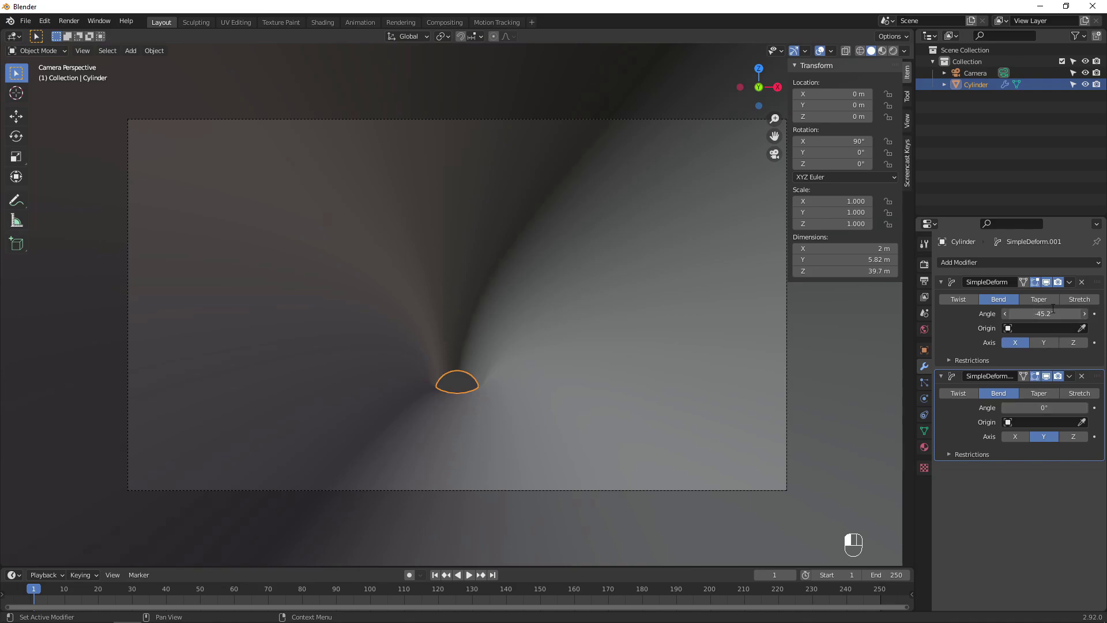
left_click(1053, 312)
type("0")
key("Return")
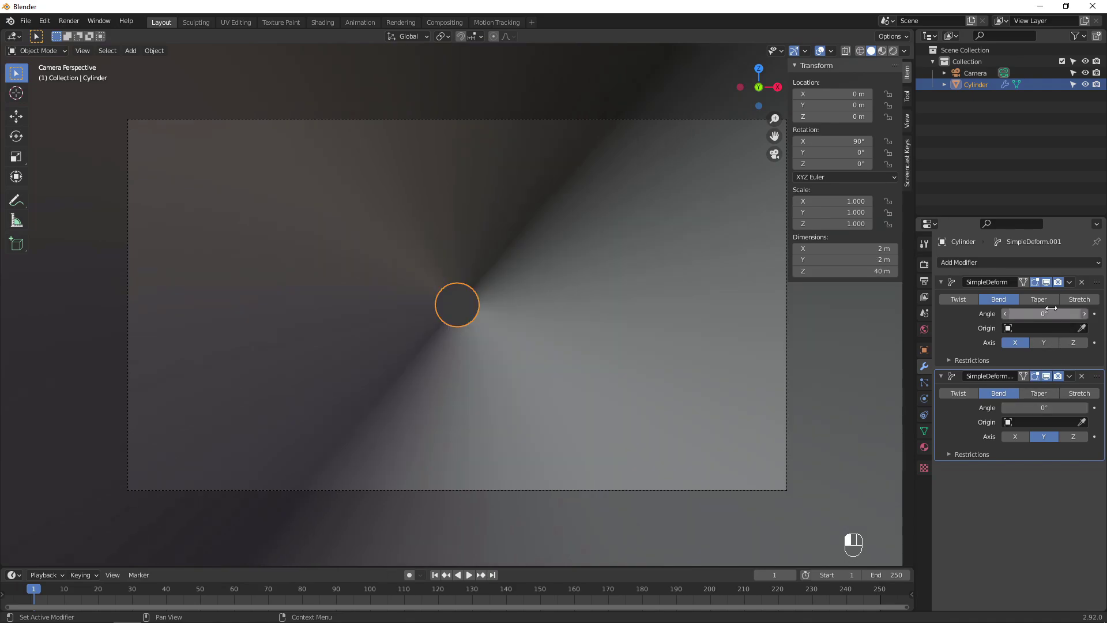
Keyframe both bend angles at 0° on frame 1.
right_click(1052, 308)
left_click(1051, 310)
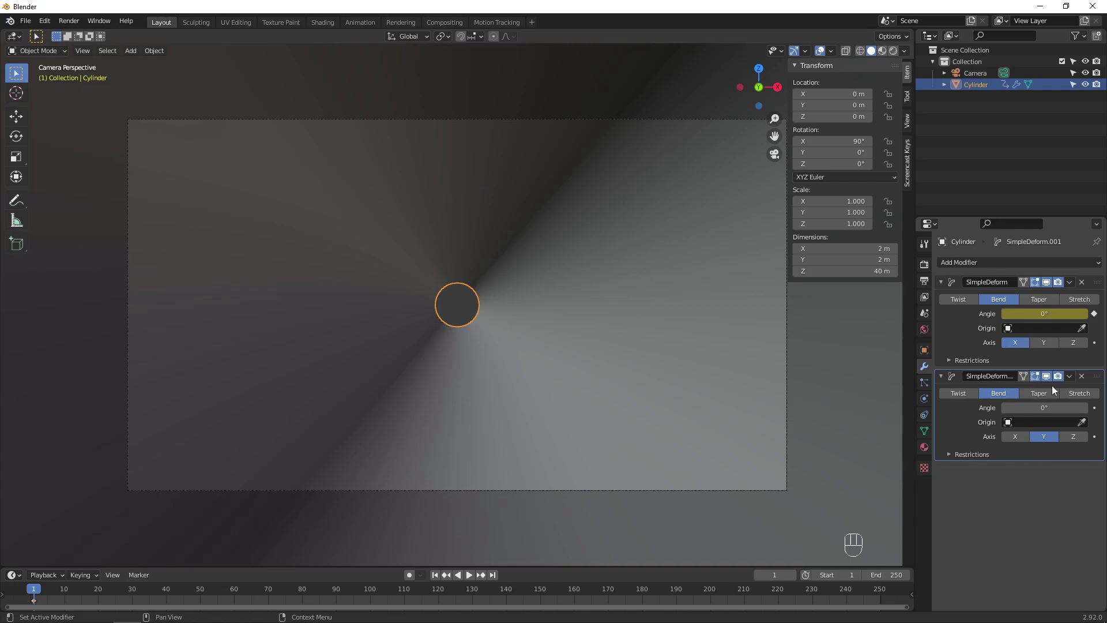
right_click(1053, 407)
left_click(1055, 406)
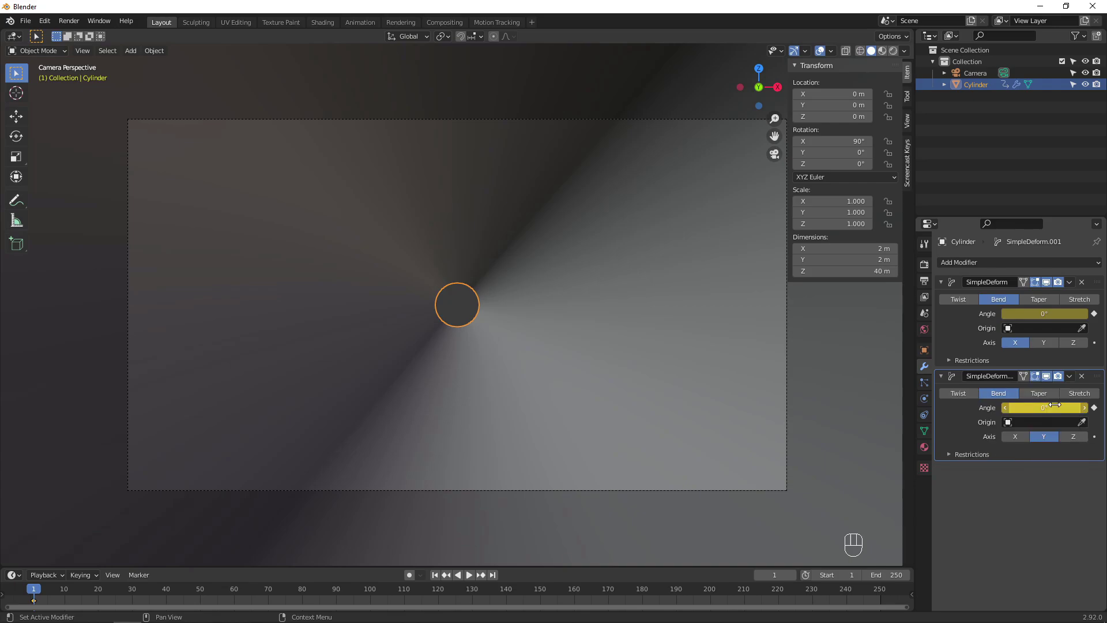
In the Animation workspace, turn the left area into a widened Graph Editor showing curve modifier settings.
left_click(354, 23)
left_click(14, 36)
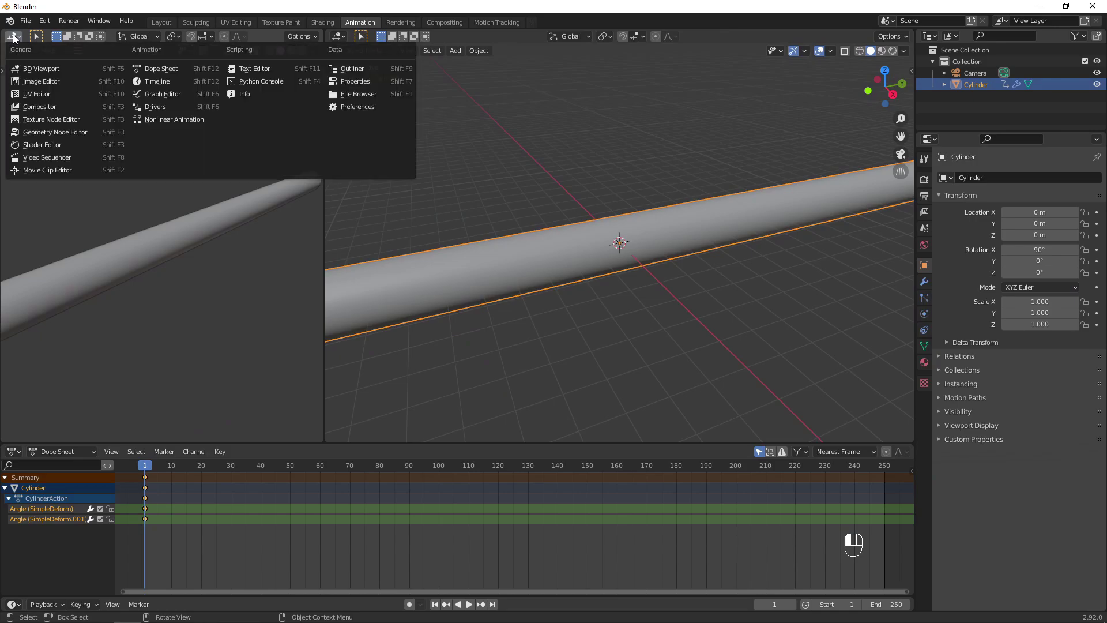
left_click(157, 92)
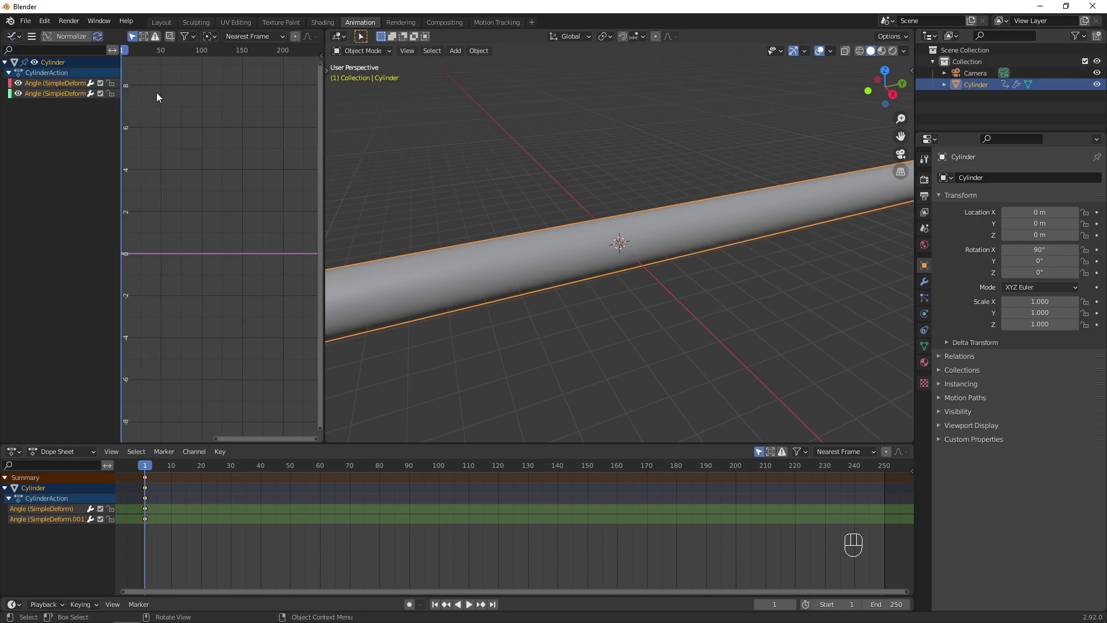
key("KP_0")
left_click_drag(324, 128, 497, 128)
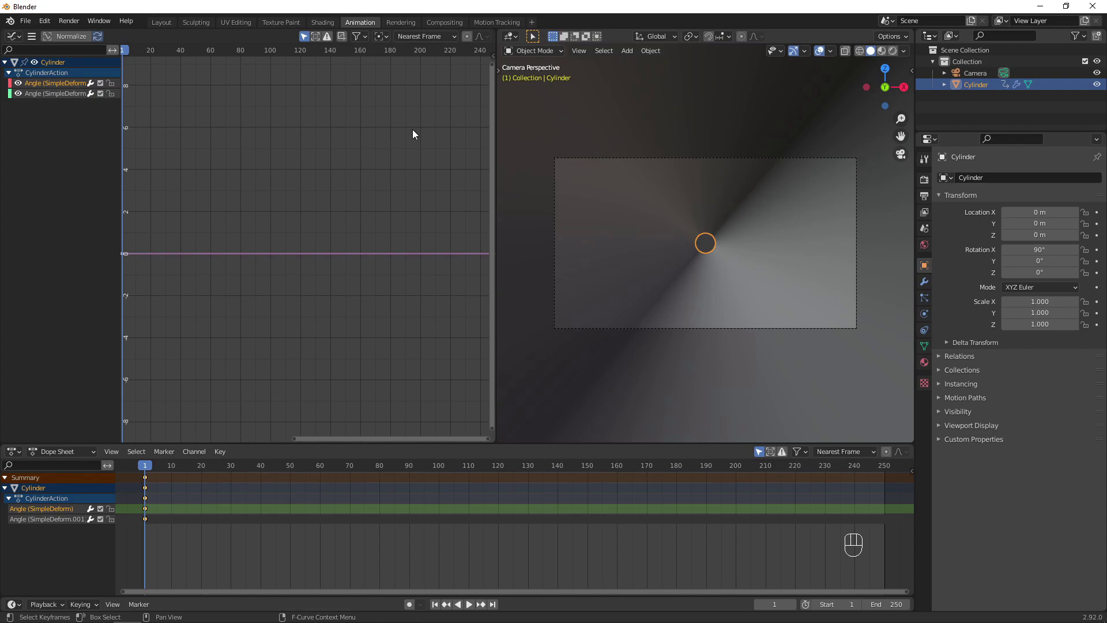
key("n")
left_click(490, 98)
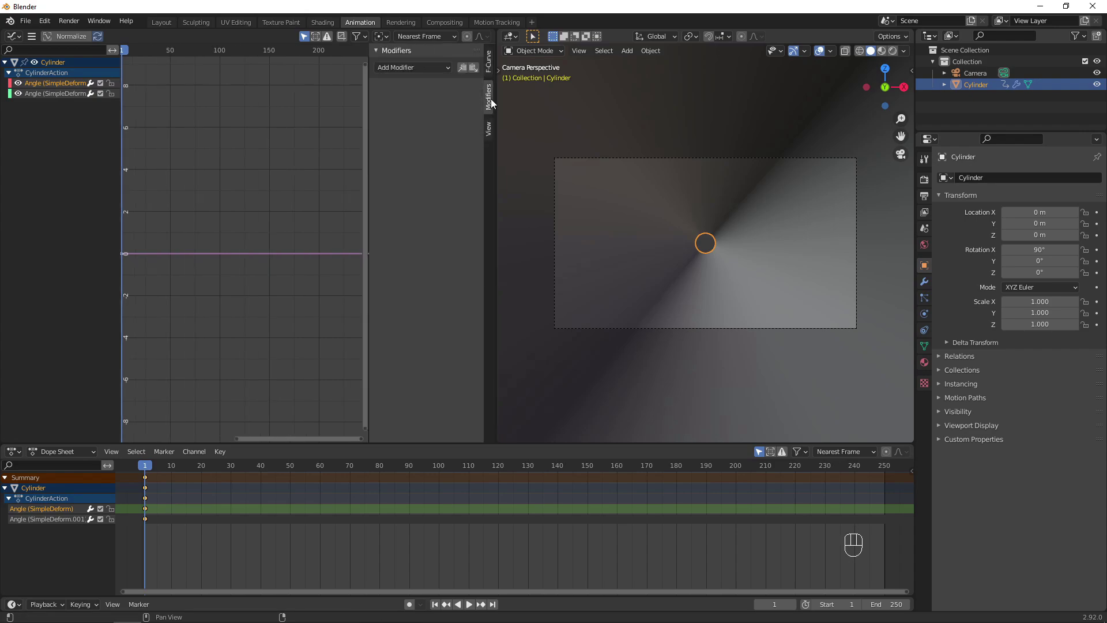
Add a Noise modifier with Scale 20 and Strength 4 to the first bend angle curve.
left_click(434, 69)
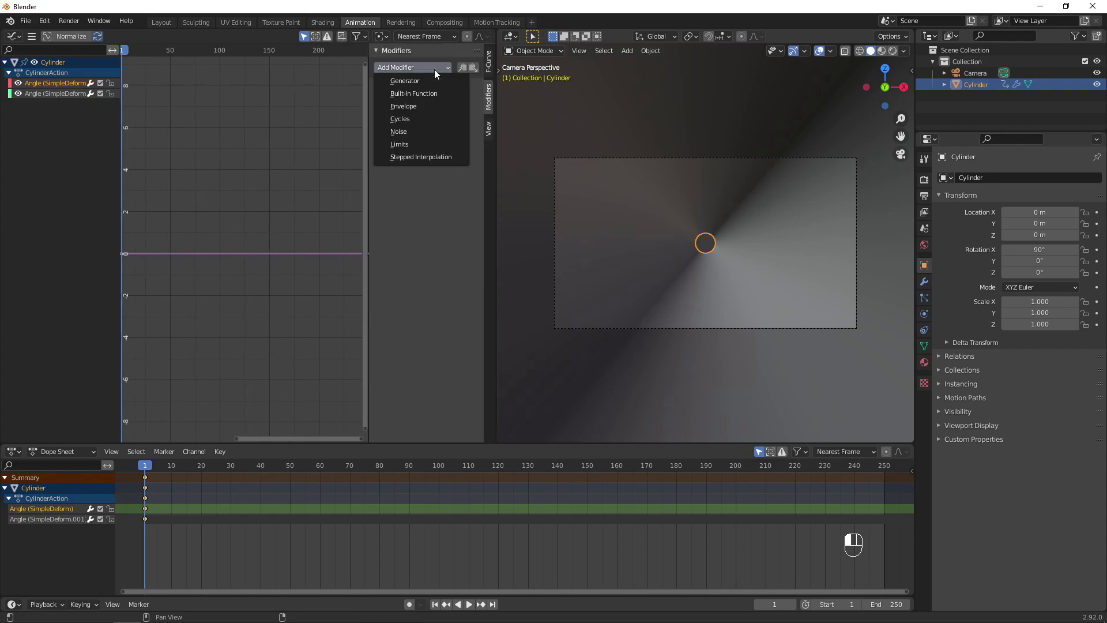
left_click(409, 133)
left_click_drag(828, 464, 530, 470)
left_click(353, 118)
type("1.0")
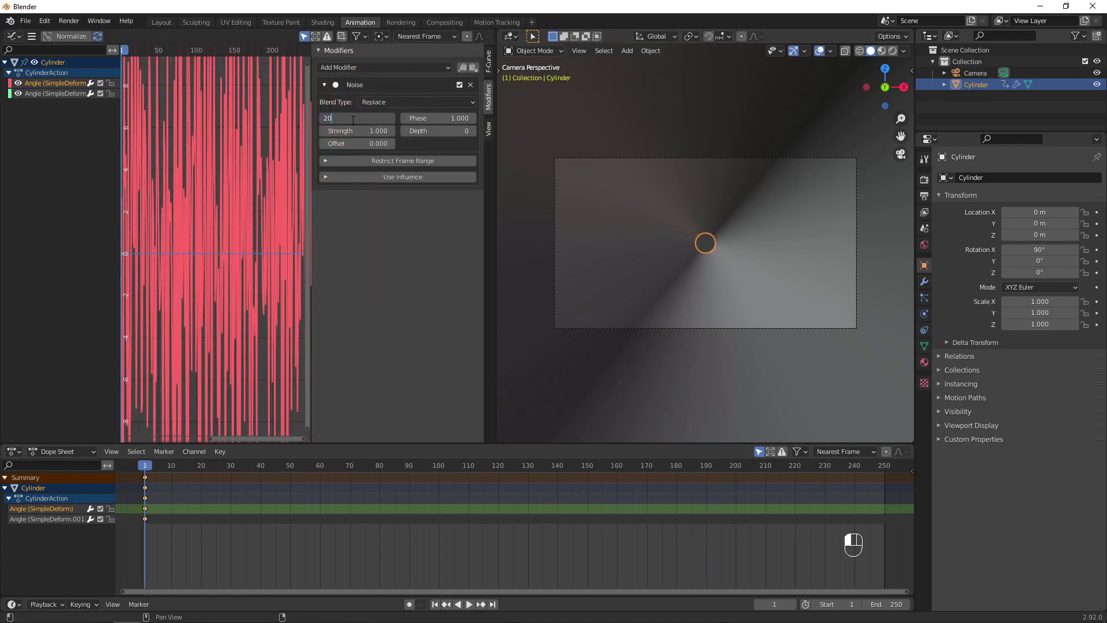
key("Return")
left_click(358, 128)
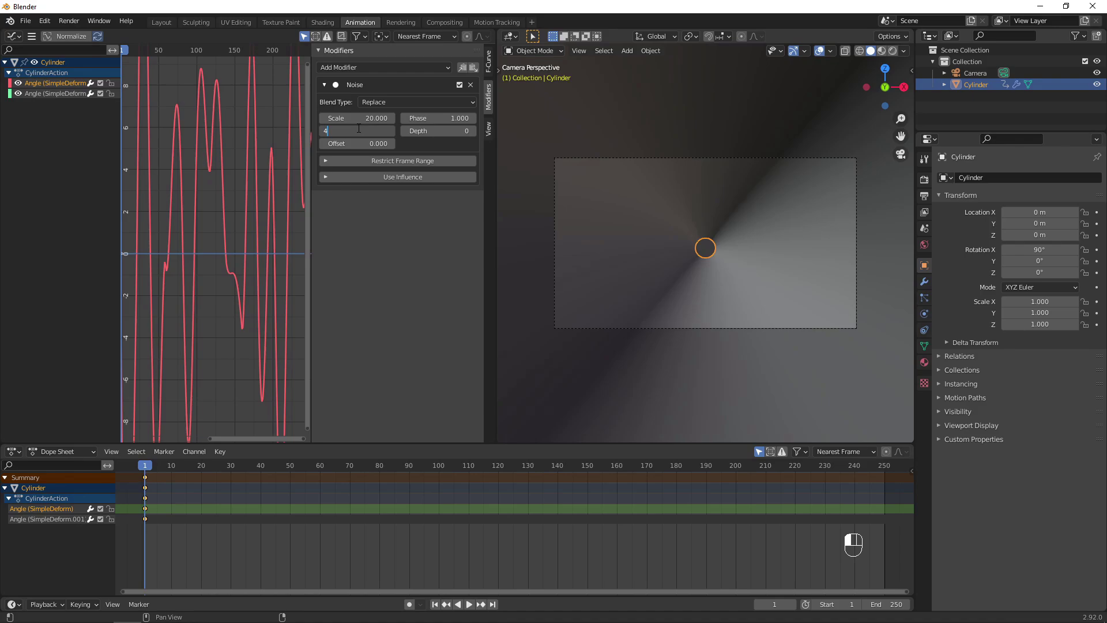
key("Return")
left_click(468, 604)
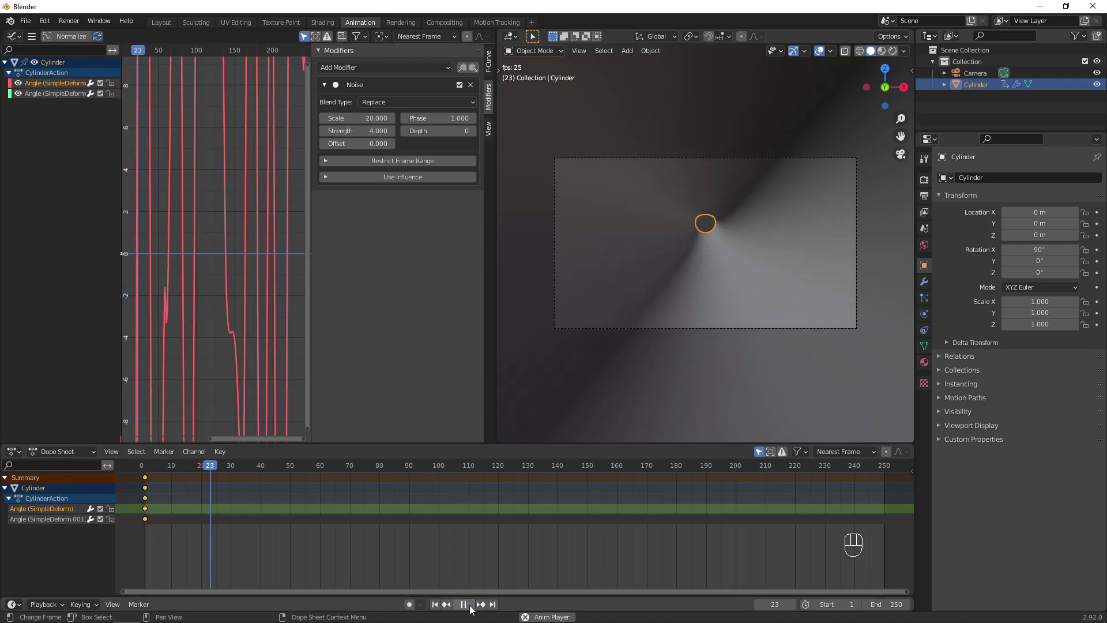
key("Escape")
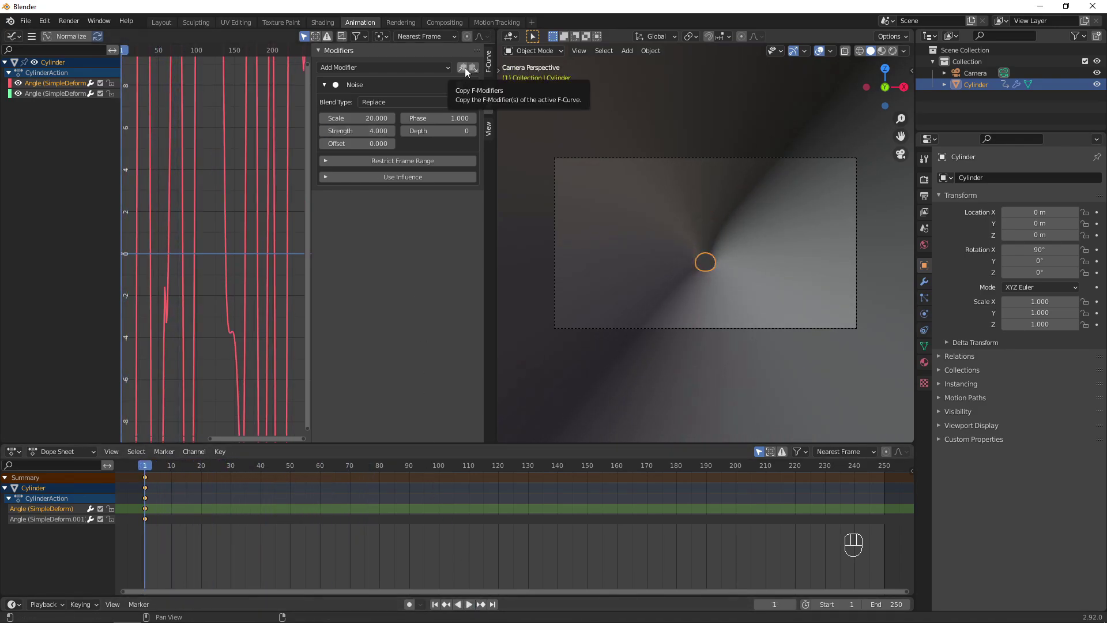
Copy the Noise modifier onto the second bend angle curve and offset it to -348.2.
left_click(467, 70)
left_click(56, 93)
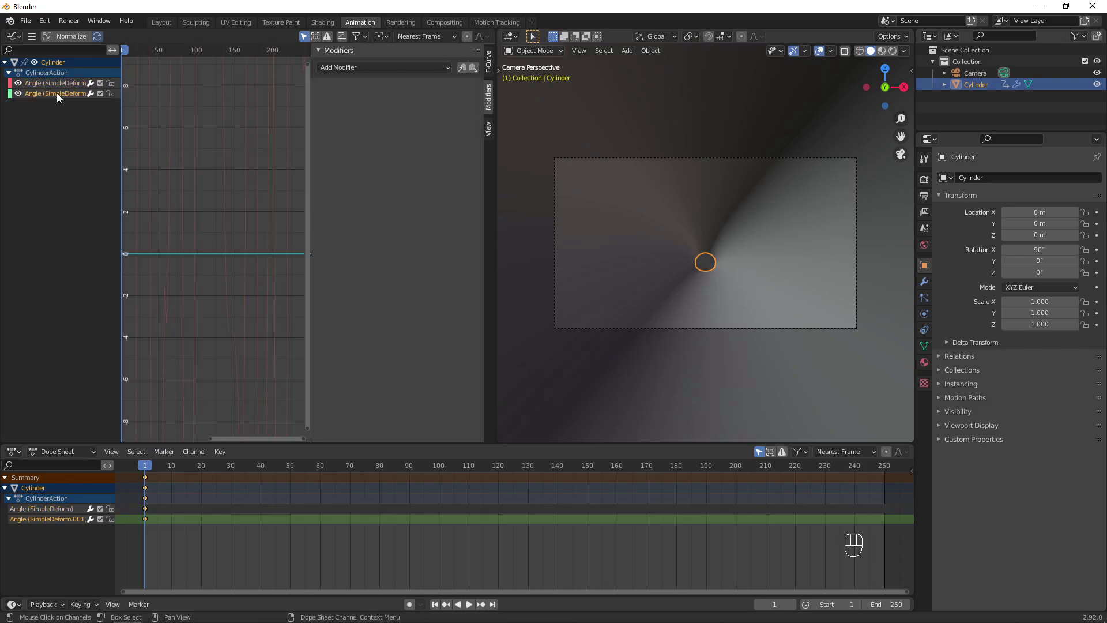
left_click(472, 68)
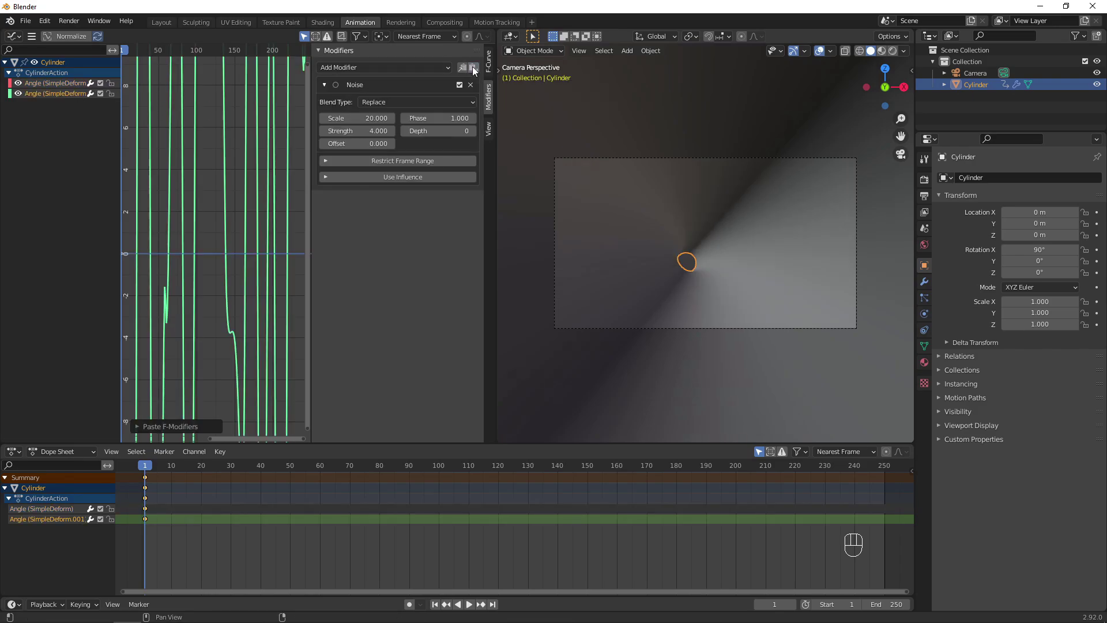
left_click_drag(357, 143, 277, 144)
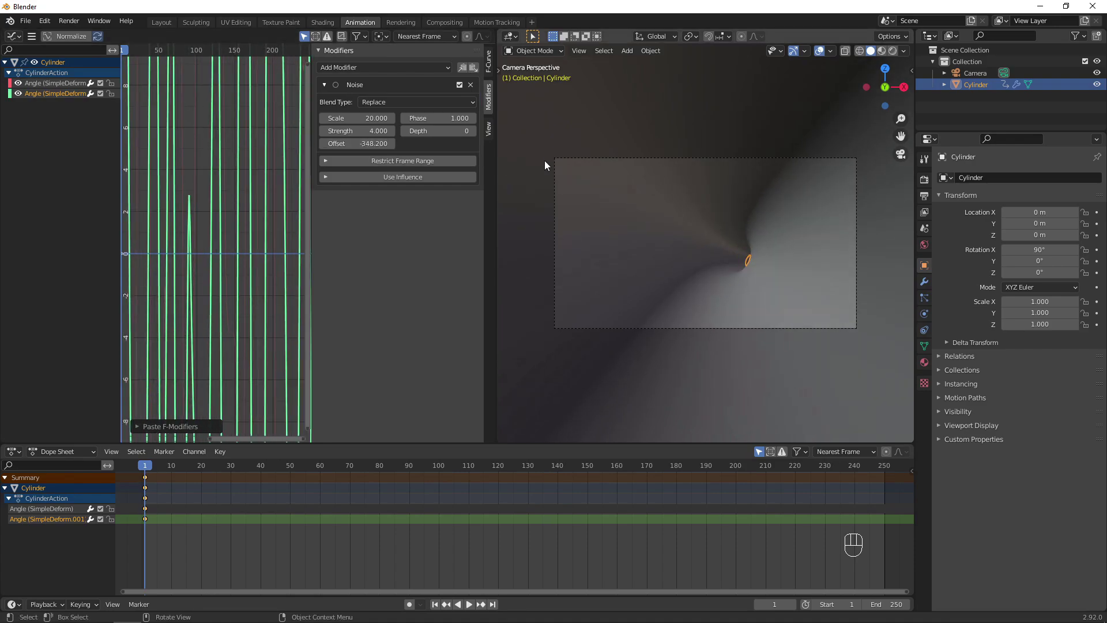
left_click(468, 604)
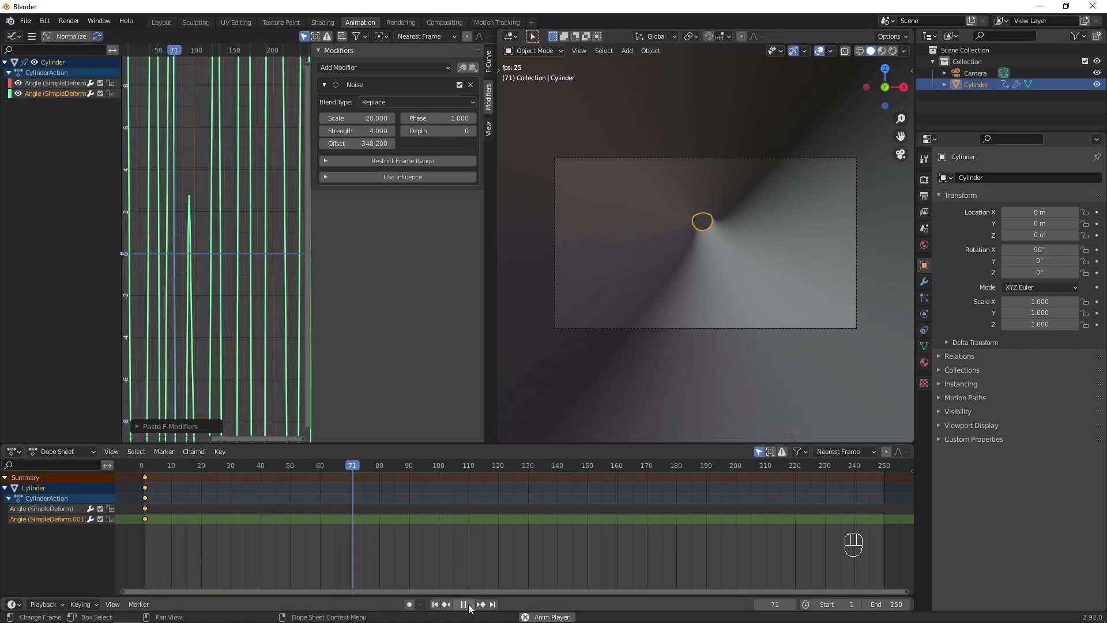
key("space")
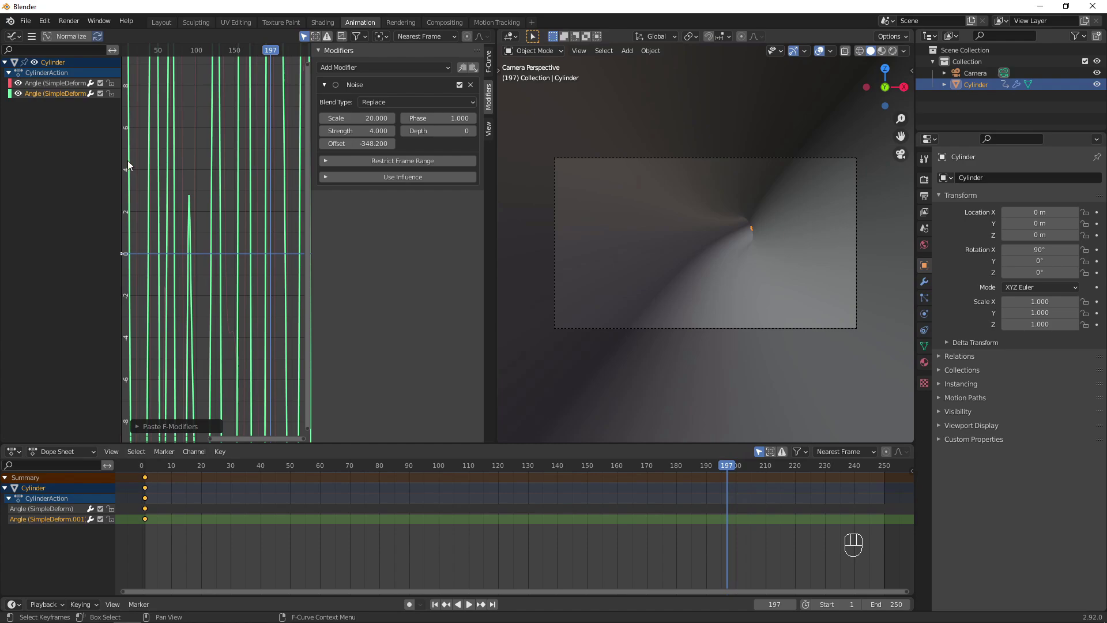
Add a Displace modifier with a Clouds texture and strength −0.600 to the tunnel.
left_click(158, 22)
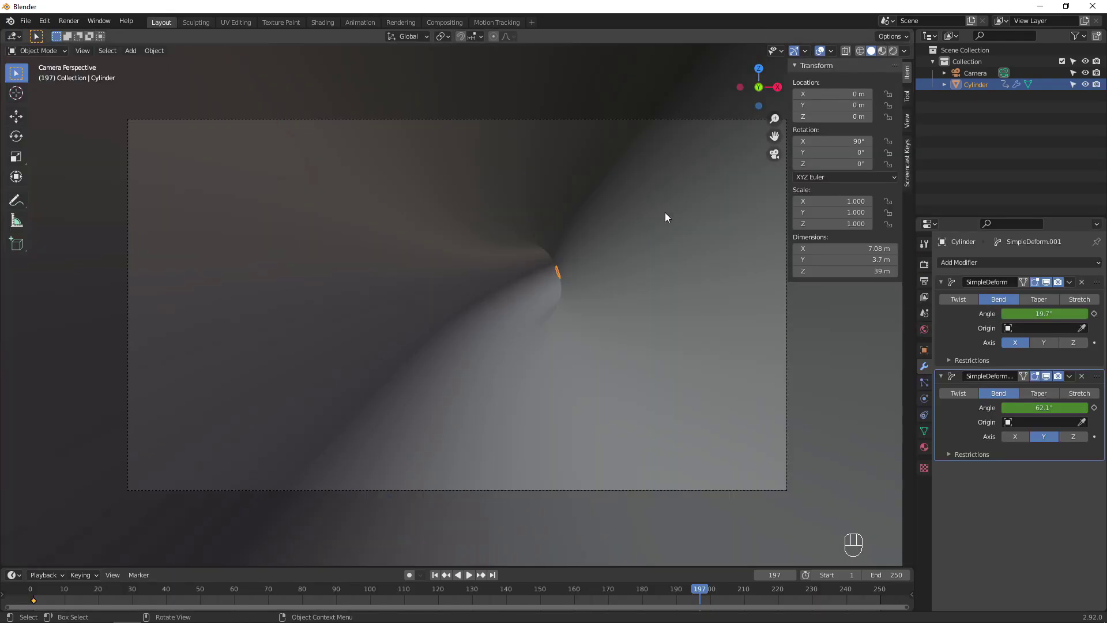
left_click(983, 262)
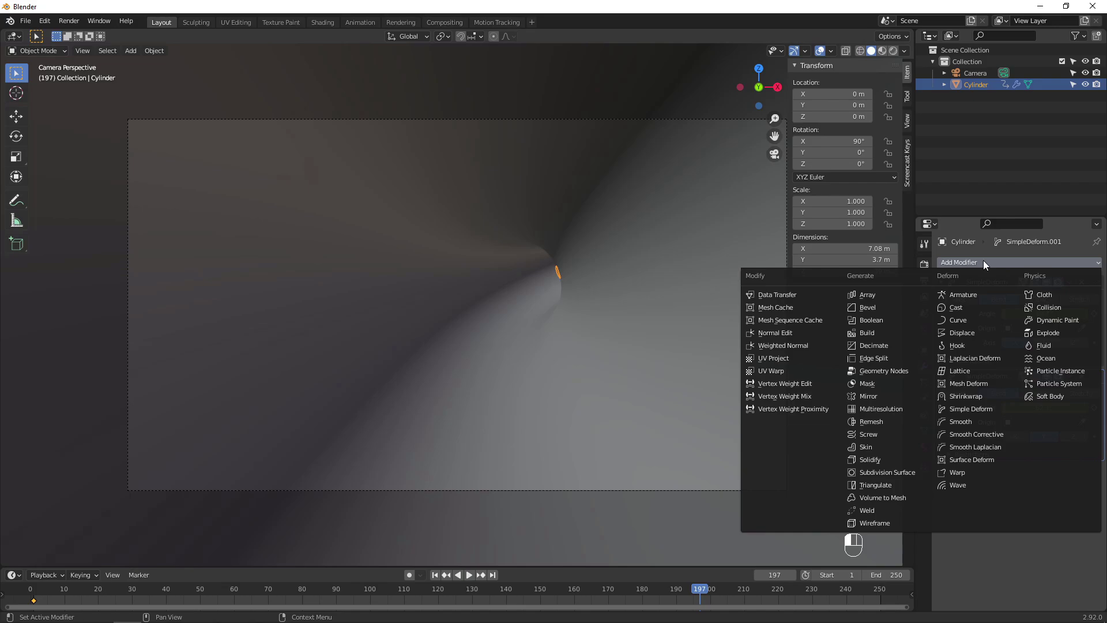
left_click(991, 331)
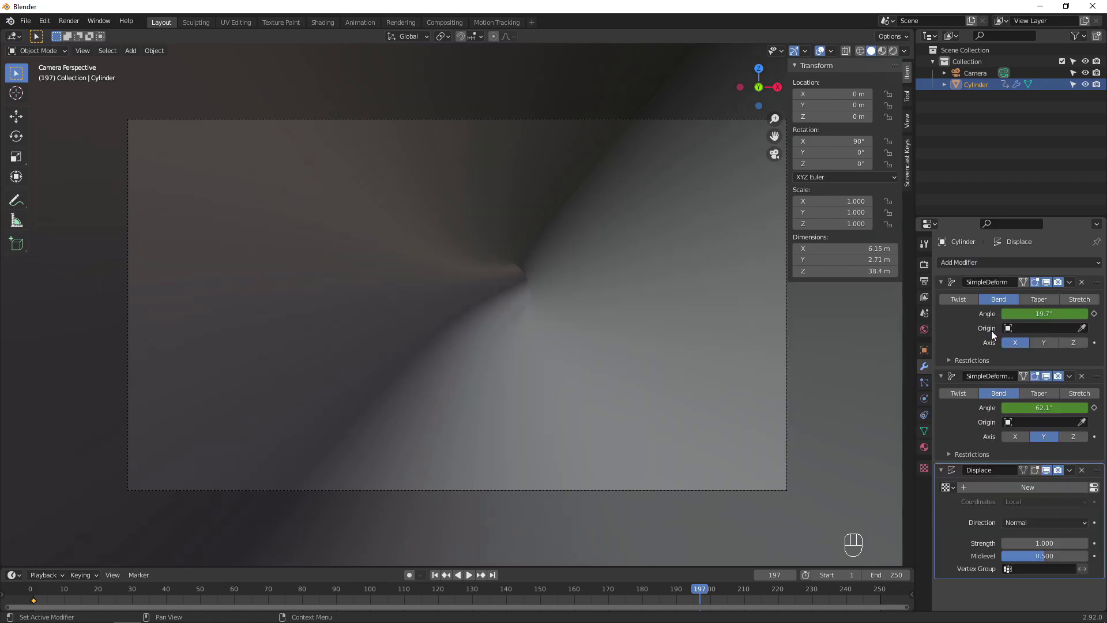
left_click(1028, 486)
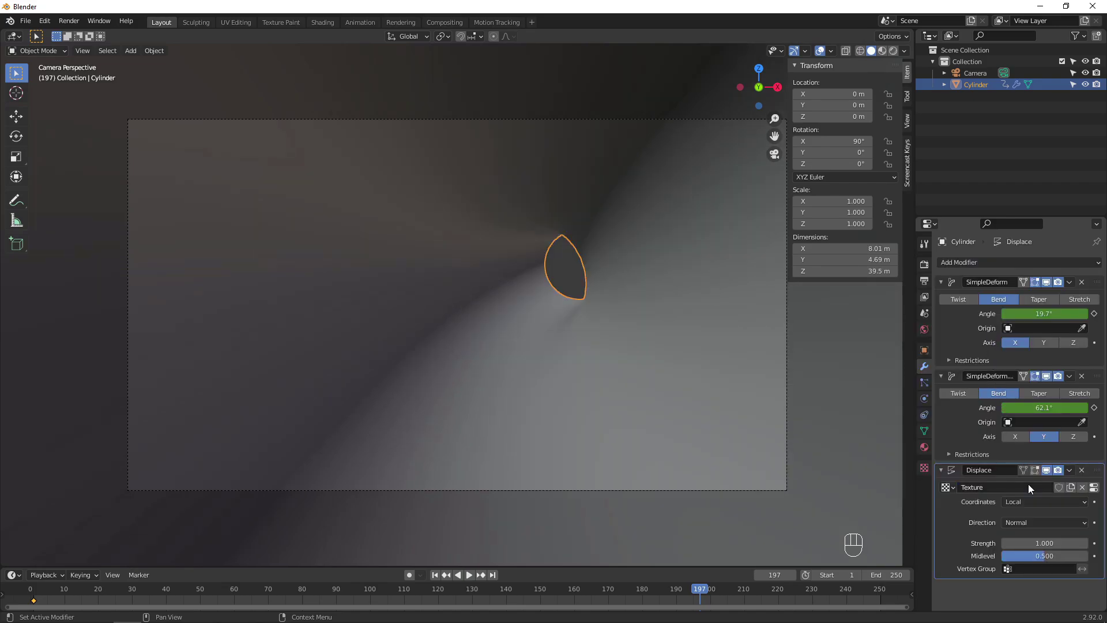
left_click(924, 466)
left_click(1047, 299)
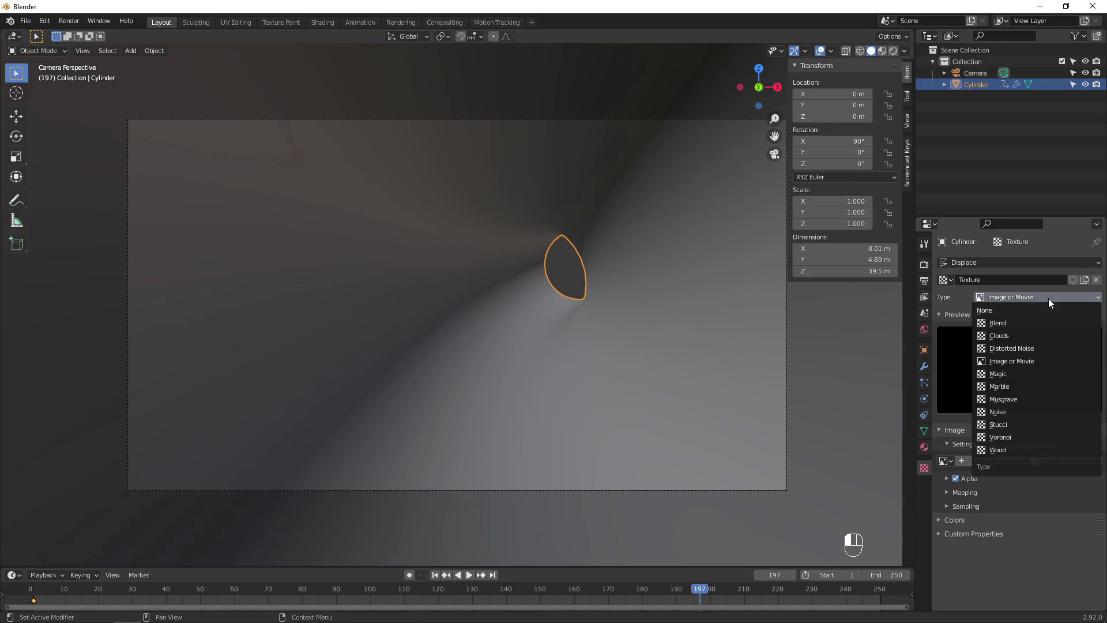
left_click(1022, 334)
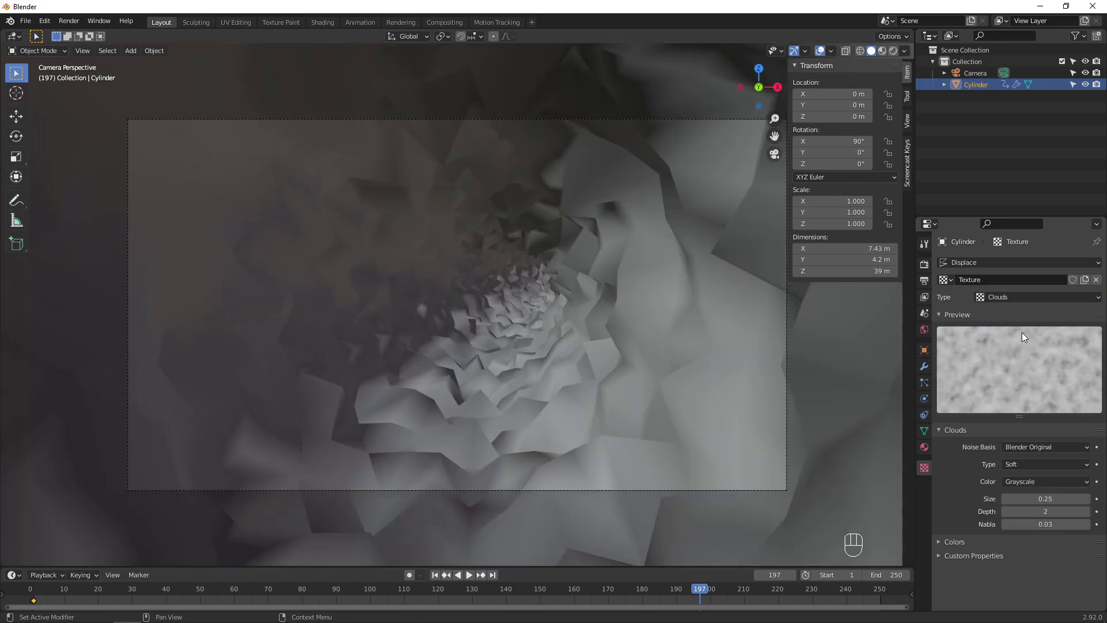
left_click(924, 365)
left_click_drag(1044, 543, 967, 542)
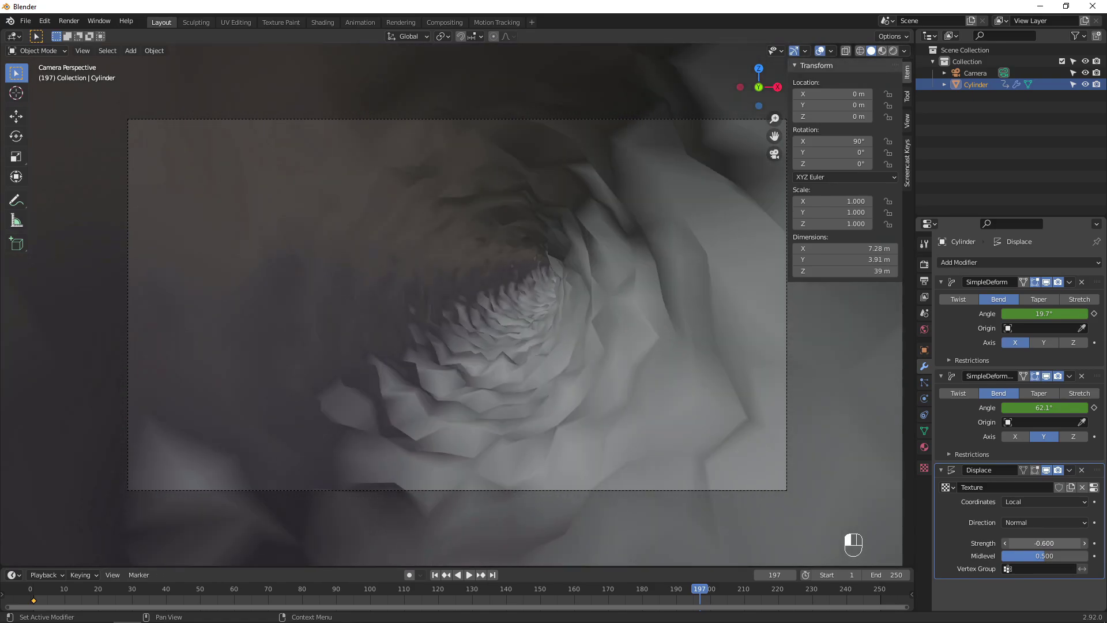
Add a Subdivision Surface modifier, ordering the stack Displace, Subdivision, then the bends.
left_click(1024, 260)
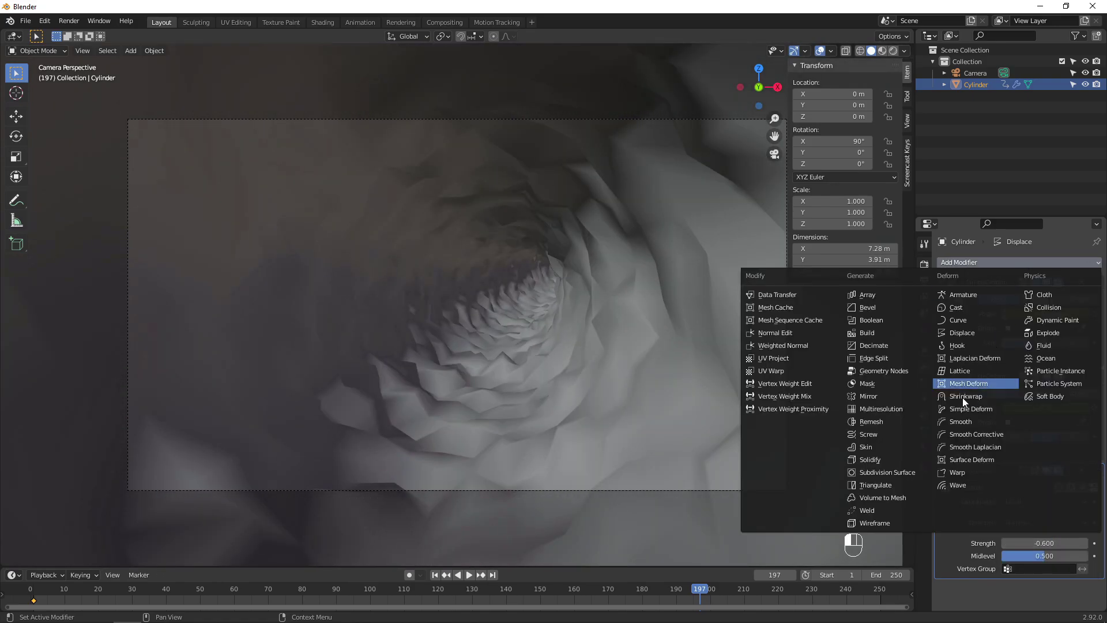
left_click(902, 468)
left_click_drag(991, 469, 1082, 260)
left_click_drag(1097, 574, 1083, 368)
Play and scrub the tunnel animation, then return to frame 1 in a free view.
key("space")
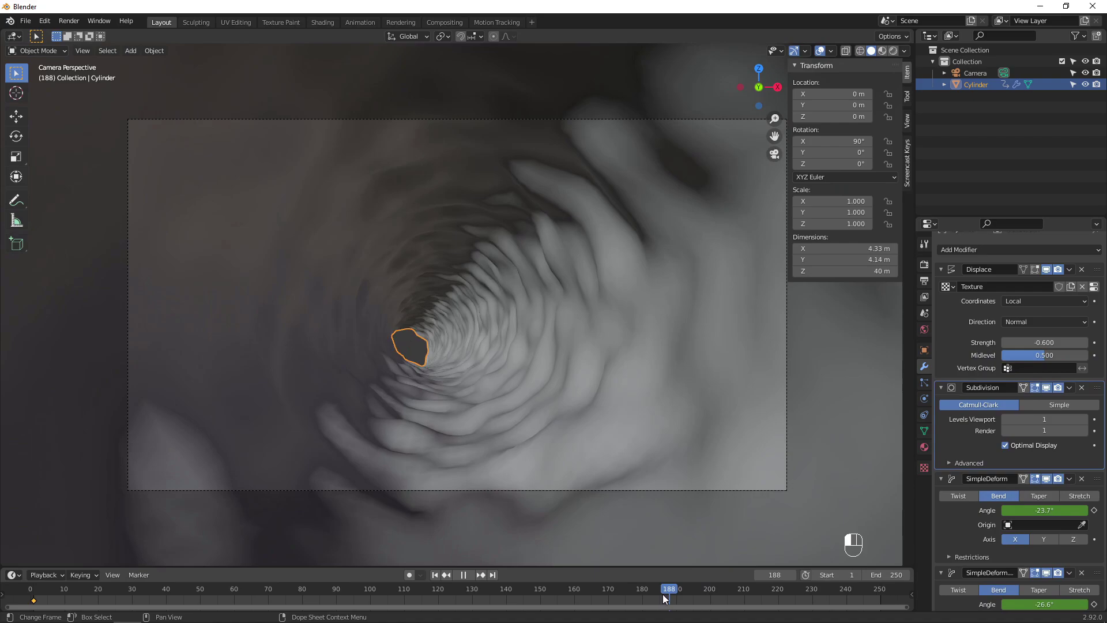
left_click_drag(662, 593, 426, 589)
key("Escape")
key("KP_0")
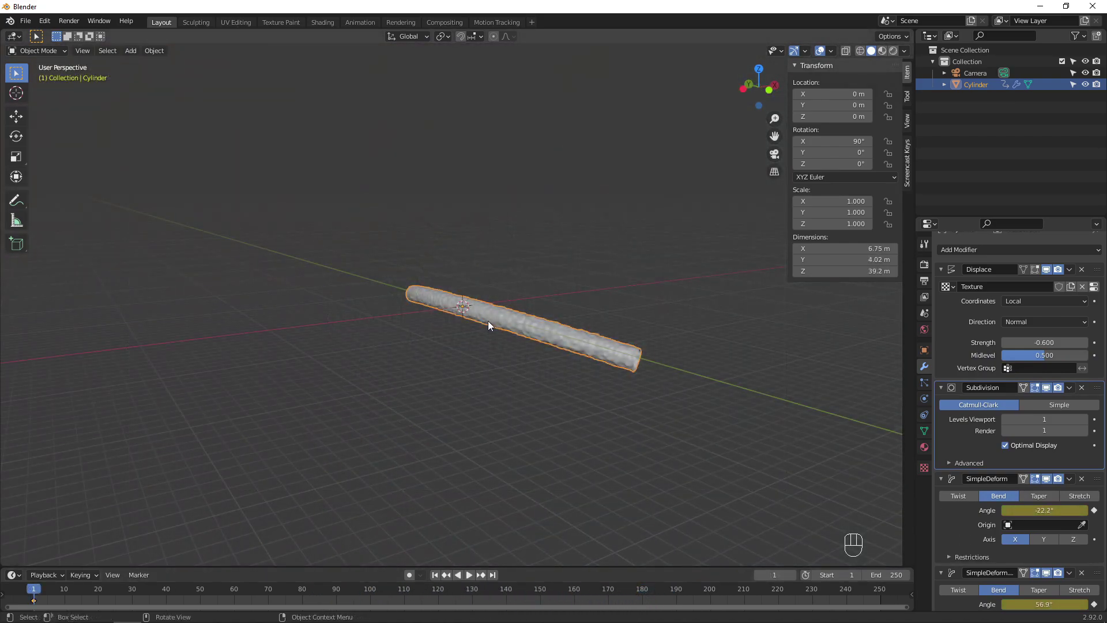
Add a Plain Axes Empty and keyframe its location at frame 1.
key("shift+a")
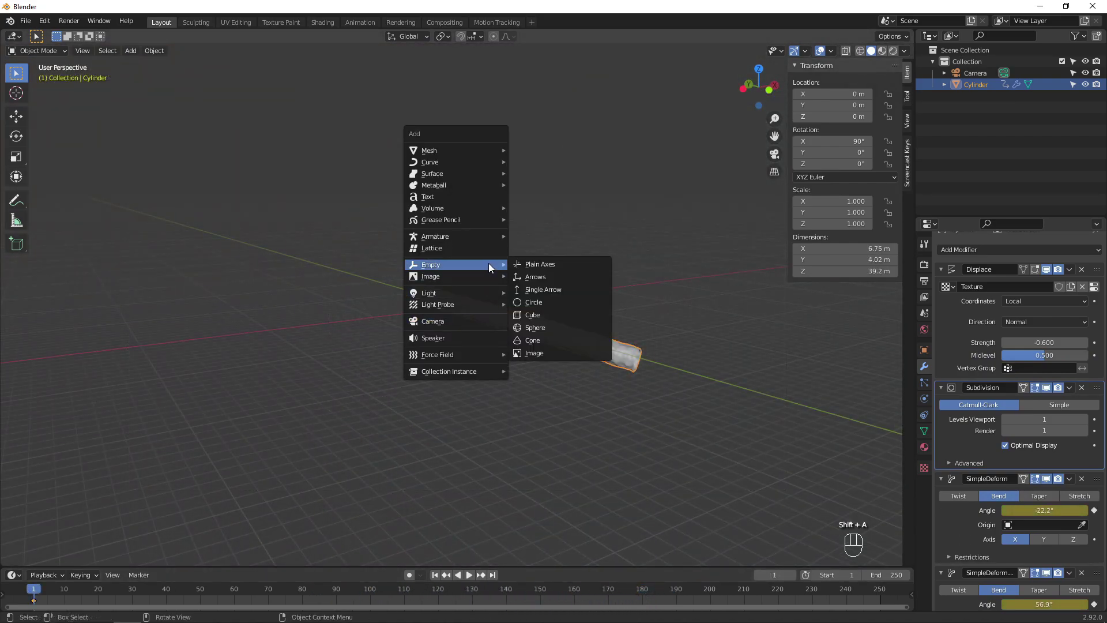
left_click(520, 264)
key("KP_Decimal")
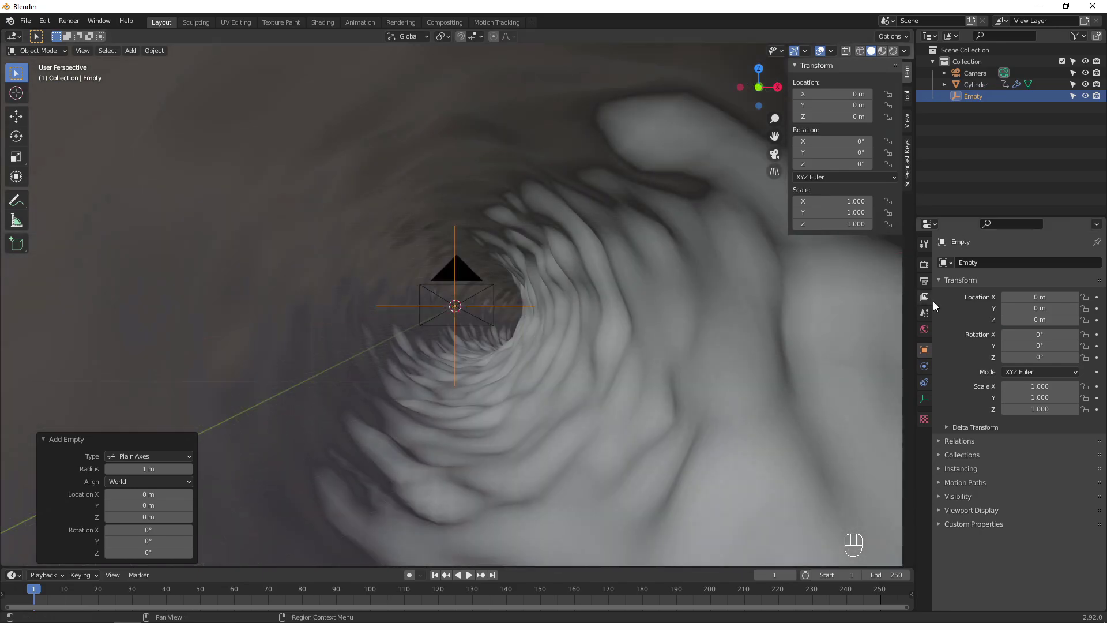
right_click(1030, 307)
left_click(1030, 308)
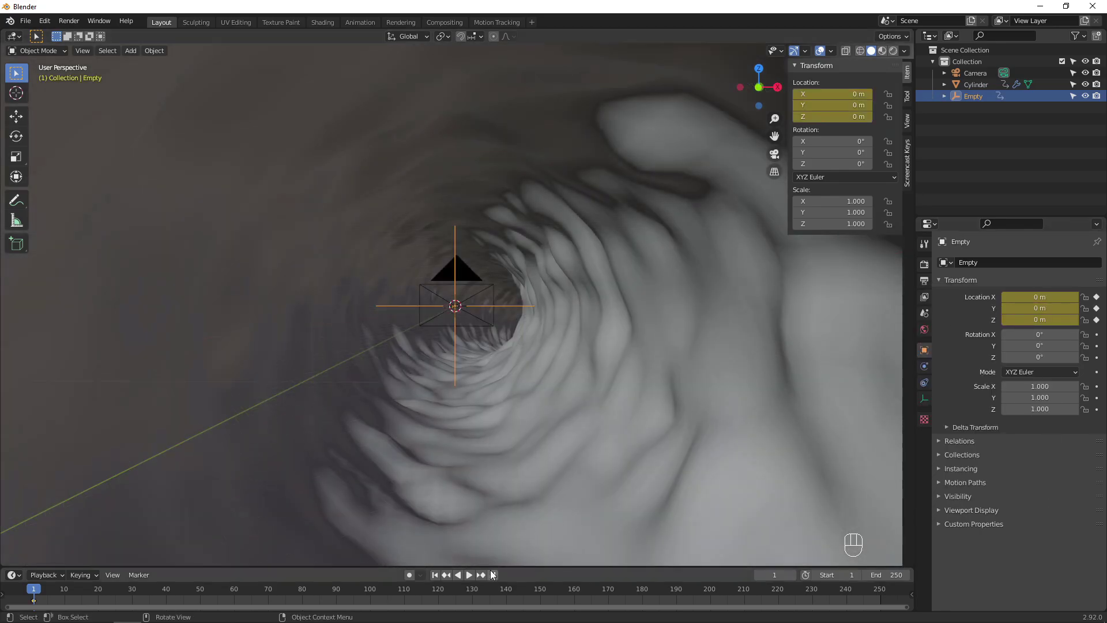
At frame 250, set the Empty's Y location to -150 m and keyframe it.
left_click(492, 575)
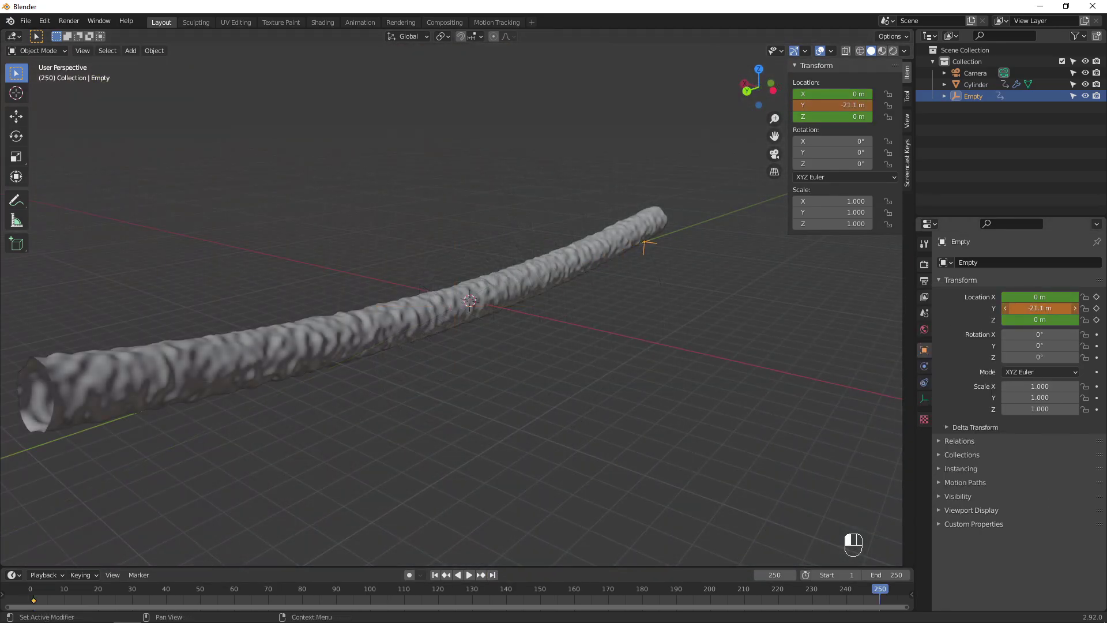
left_click_drag(1038, 307, 937, 317)
left_click(1032, 307)
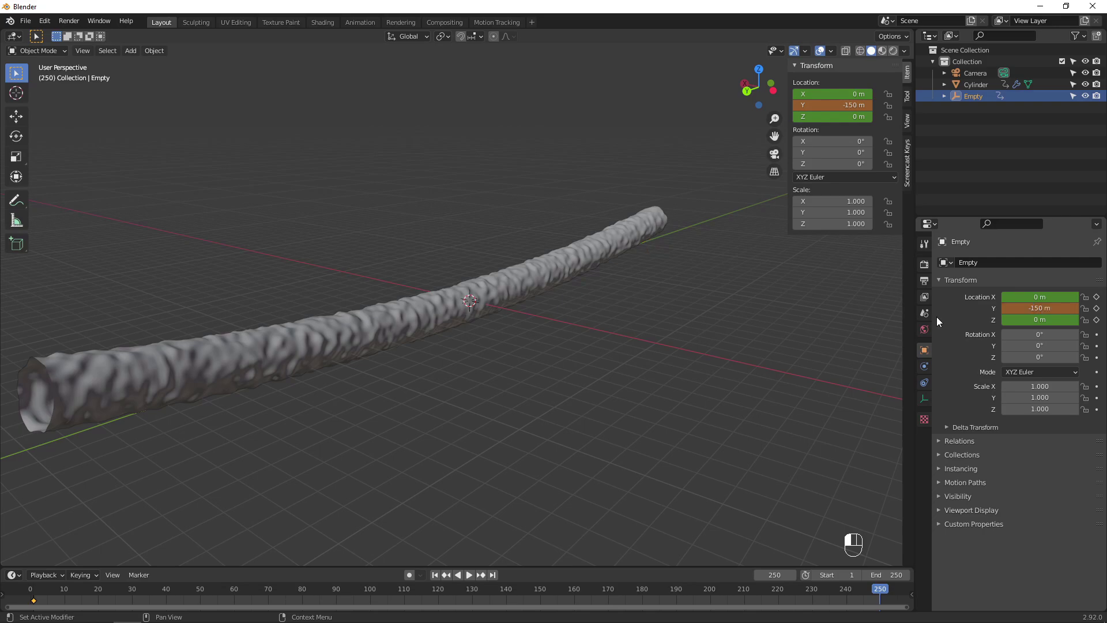
key("Return")
right_click(1019, 310)
left_click(1019, 310)
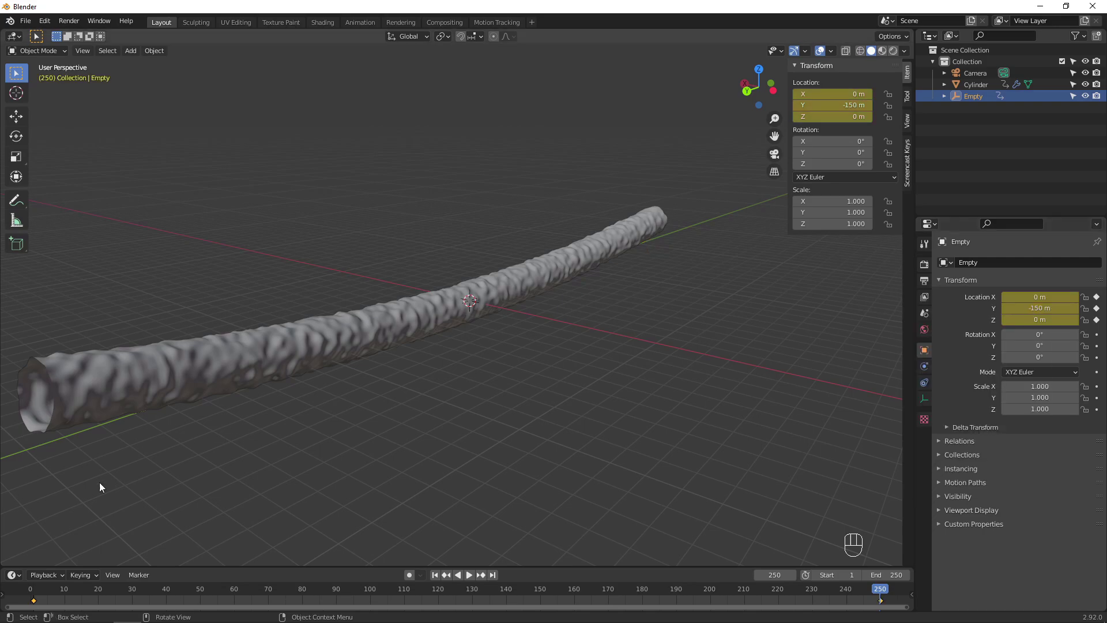
Set the Empty's keyframe interpolation mode to Linear.
right_click(35, 604)
mouse_move(36, 604)
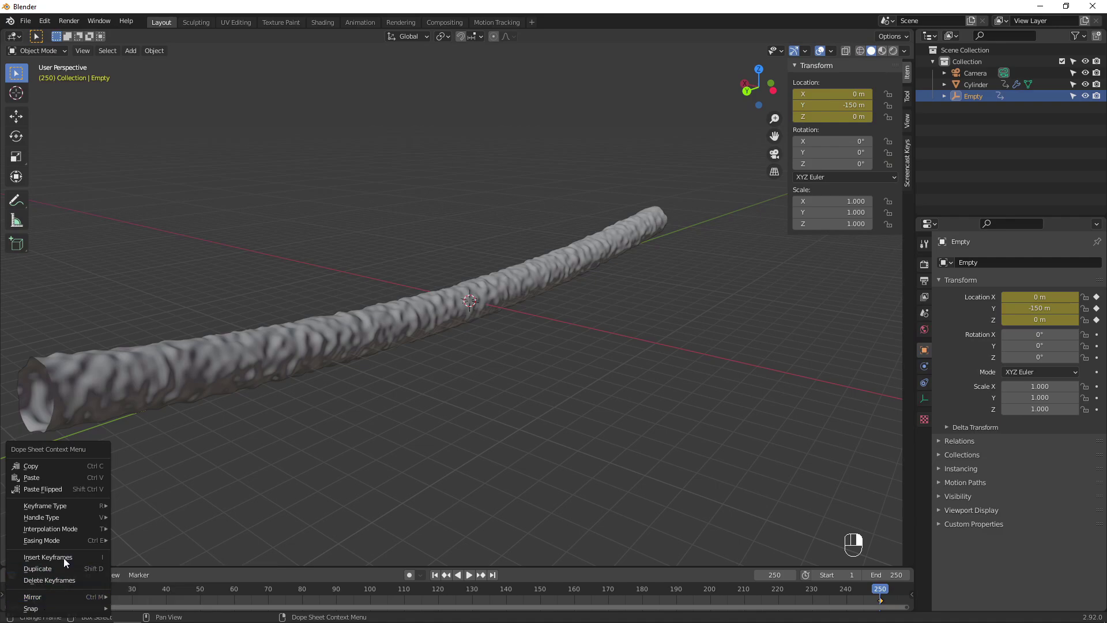
mouse_move(75, 532)
left_click(143, 465)
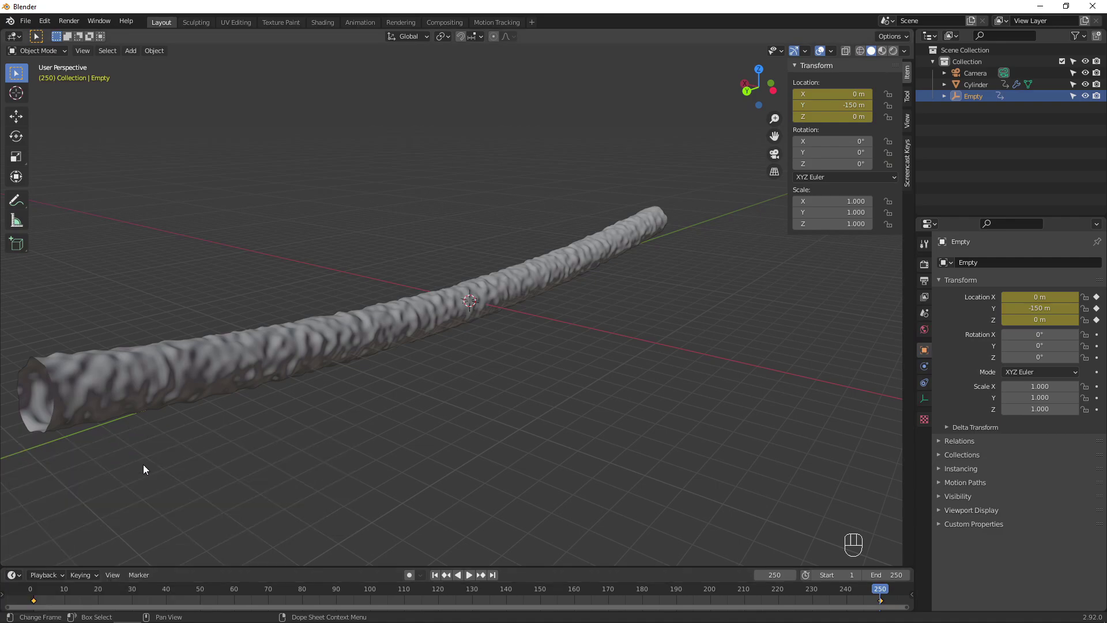
Map the cylinder's Displace texture through Object coordinates from the Empty, then play through the camera.
left_click(360, 341)
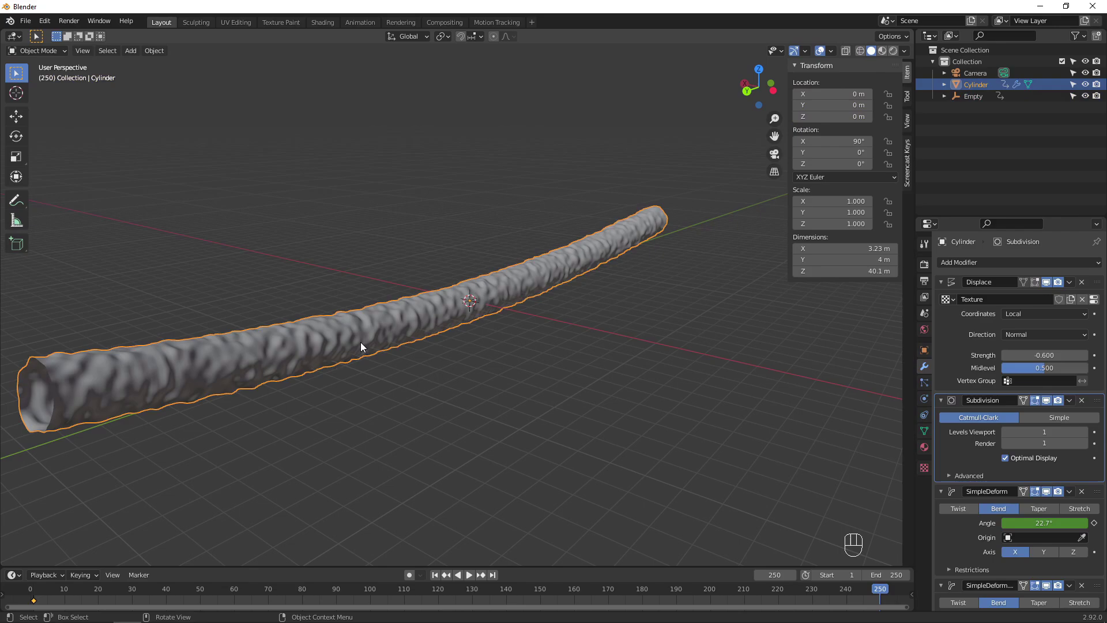
left_click(1044, 315)
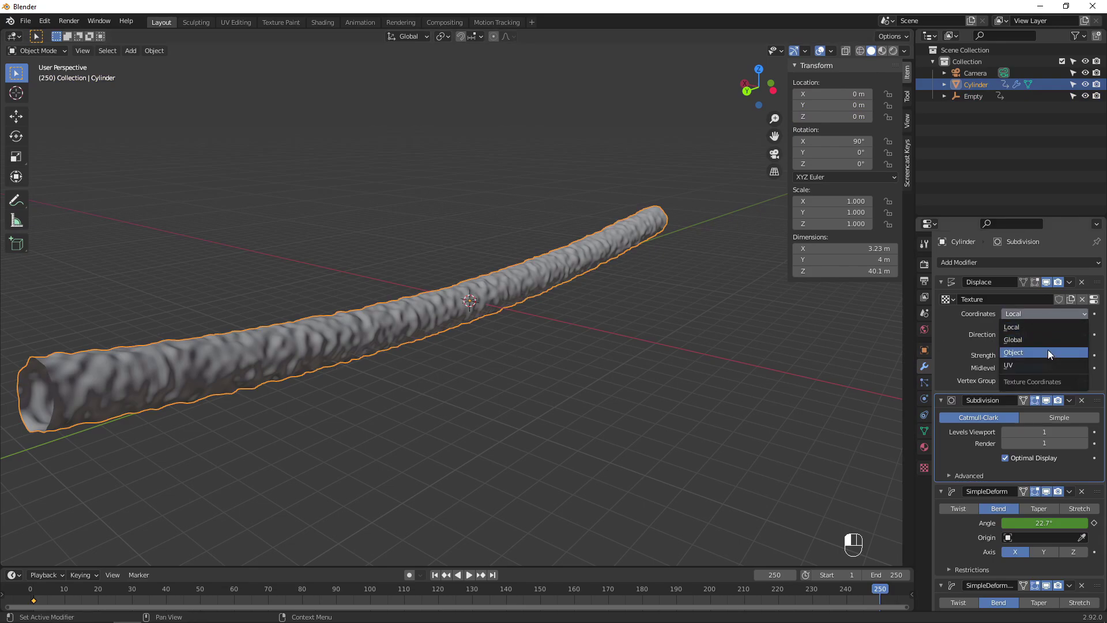
left_click(1049, 353)
left_click(1043, 326)
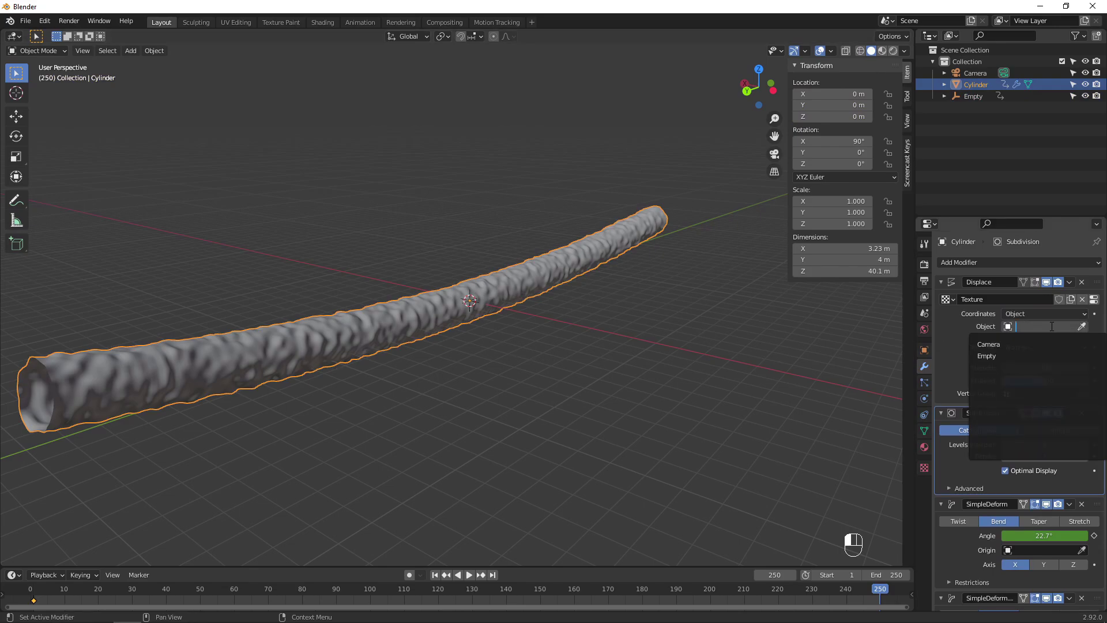
left_click(1020, 350)
key("KP_0")
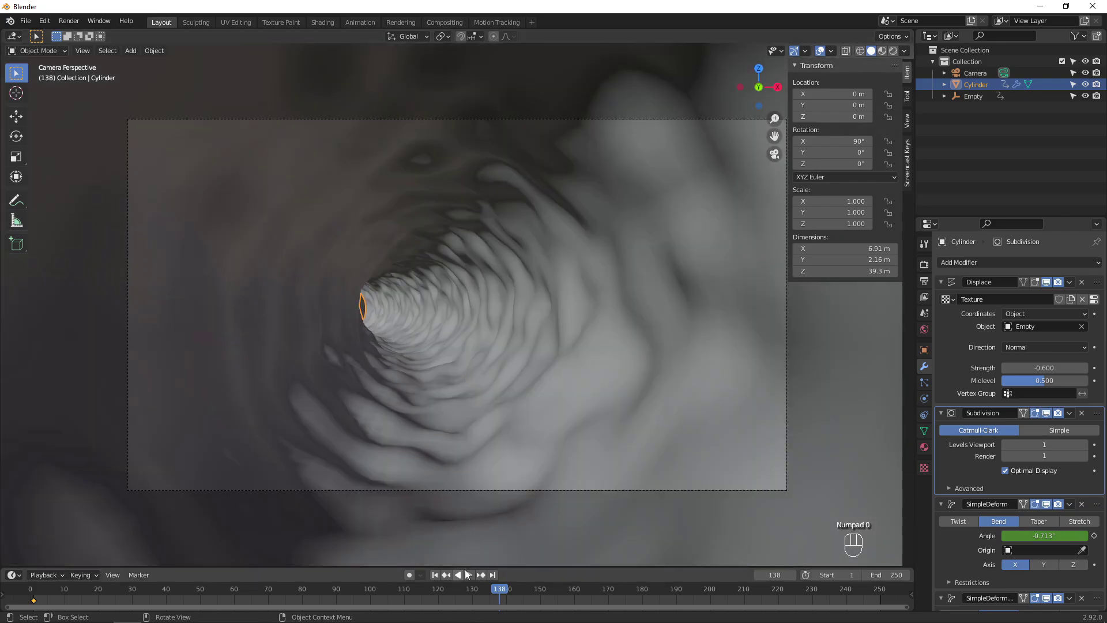
left_click(469, 575)
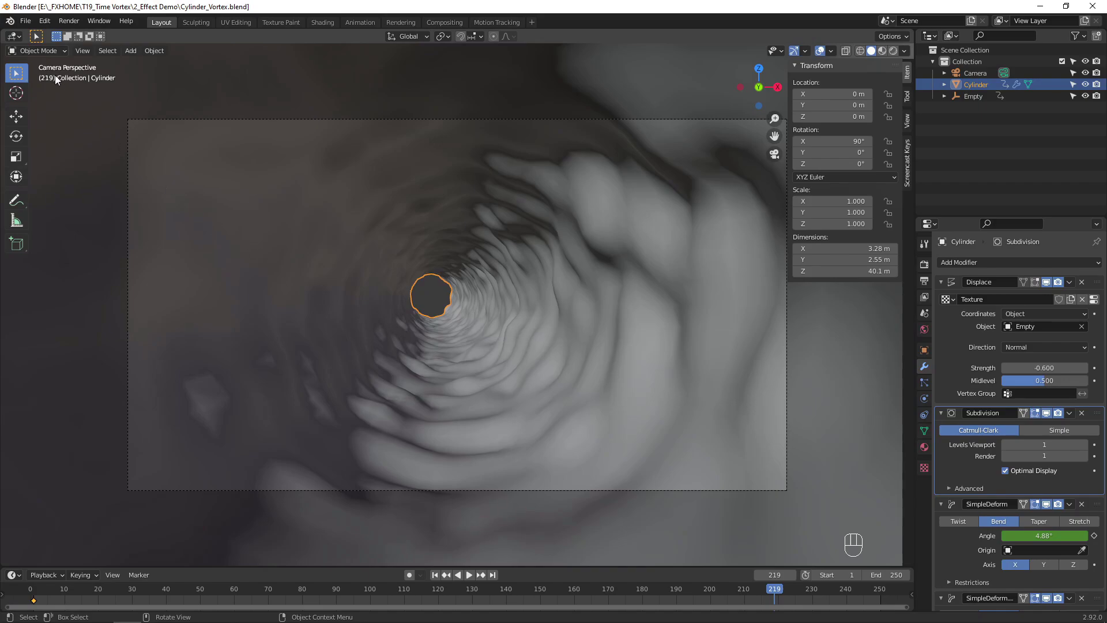
Export the whole scene, not just selected objects, as Cylinder_Vortex.hfcs for HitFilm.
left_click(26, 21)
mouse_move(88, 189)
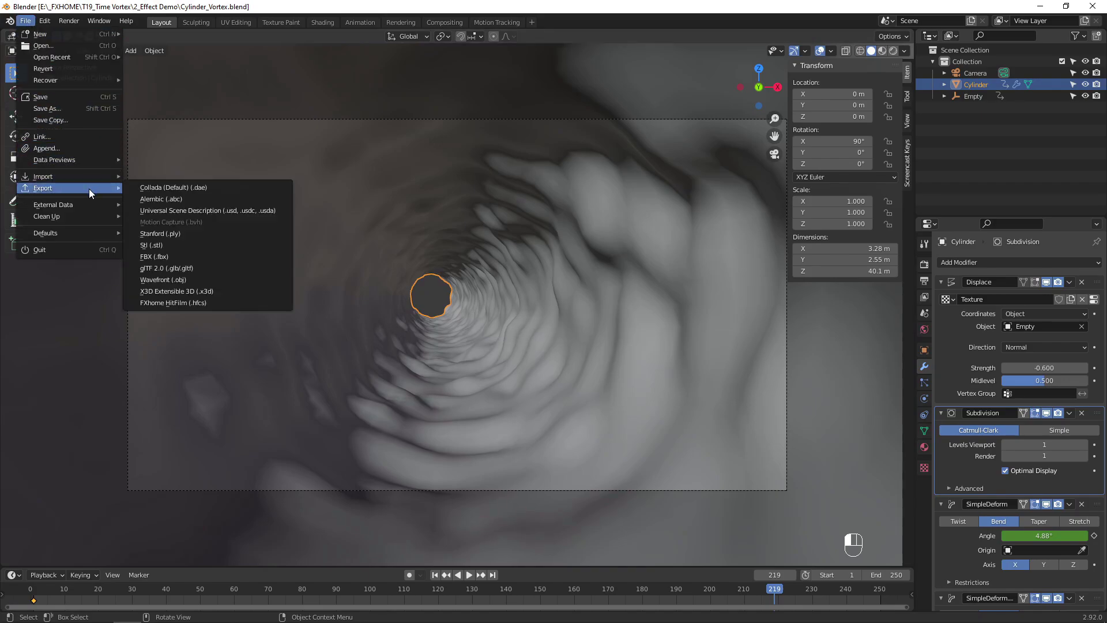
left_click(244, 302)
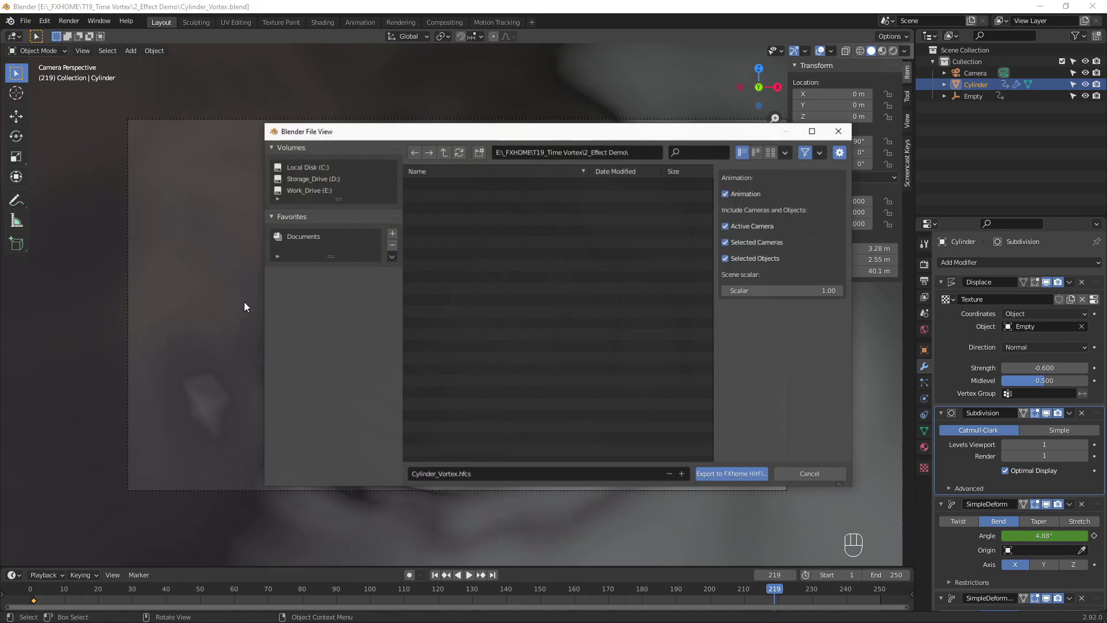
left_click(745, 259)
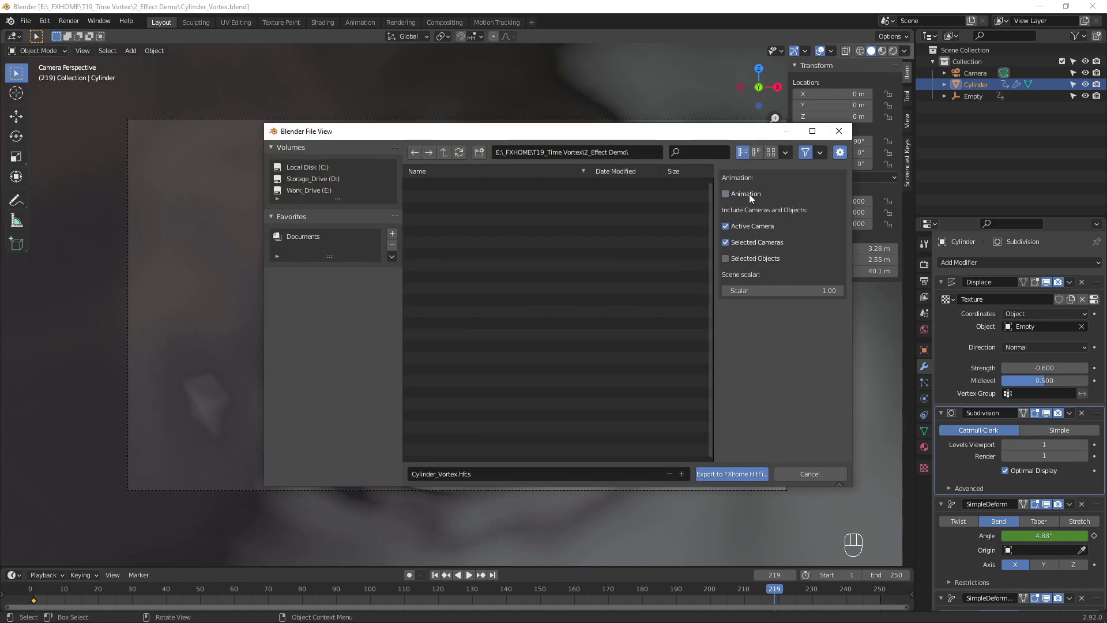
left_click(745, 473)
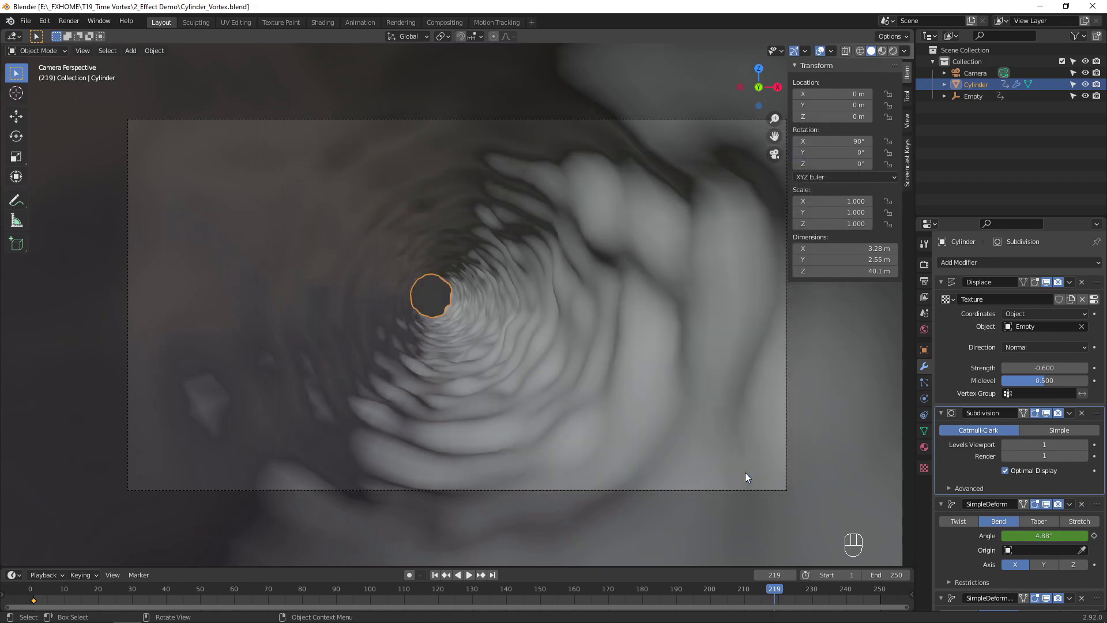
Export the tunnel as a Wavefront OBJ file.
left_click(25, 20)
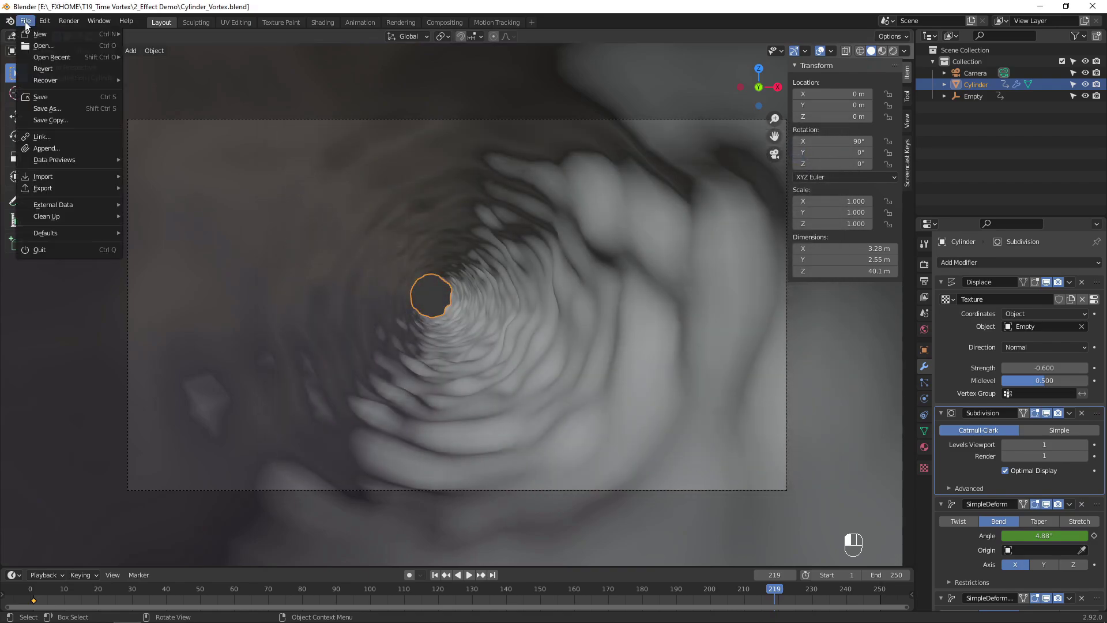
mouse_move(89, 189)
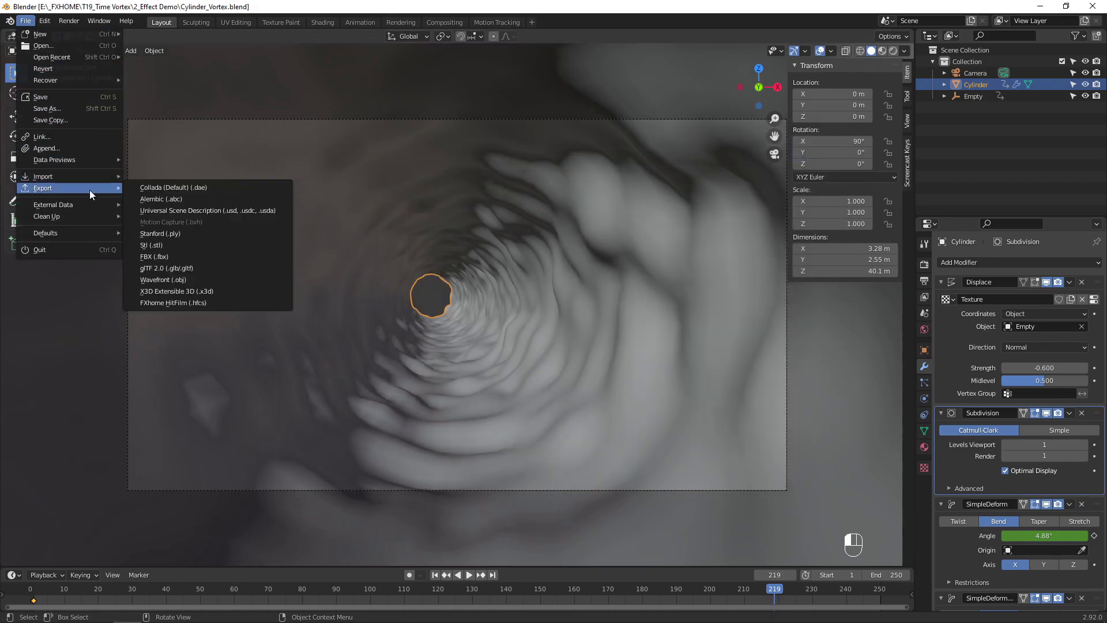
left_click(244, 279)
left_click(720, 473)
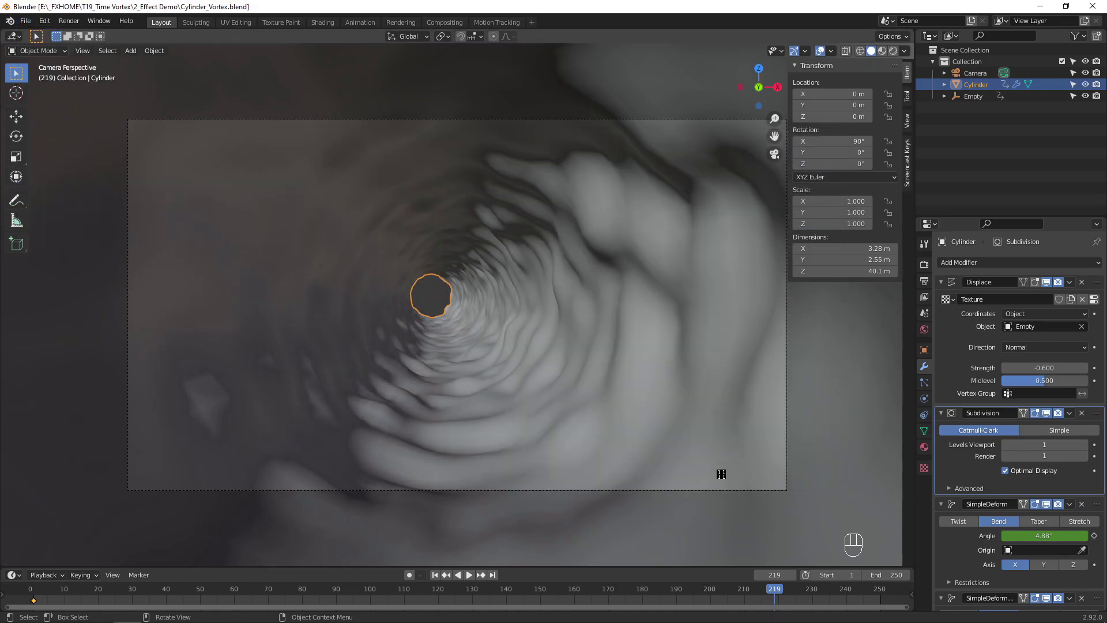
Start exporting the animated tunnel as an Alembic (.abc) file.
left_click(26, 21)
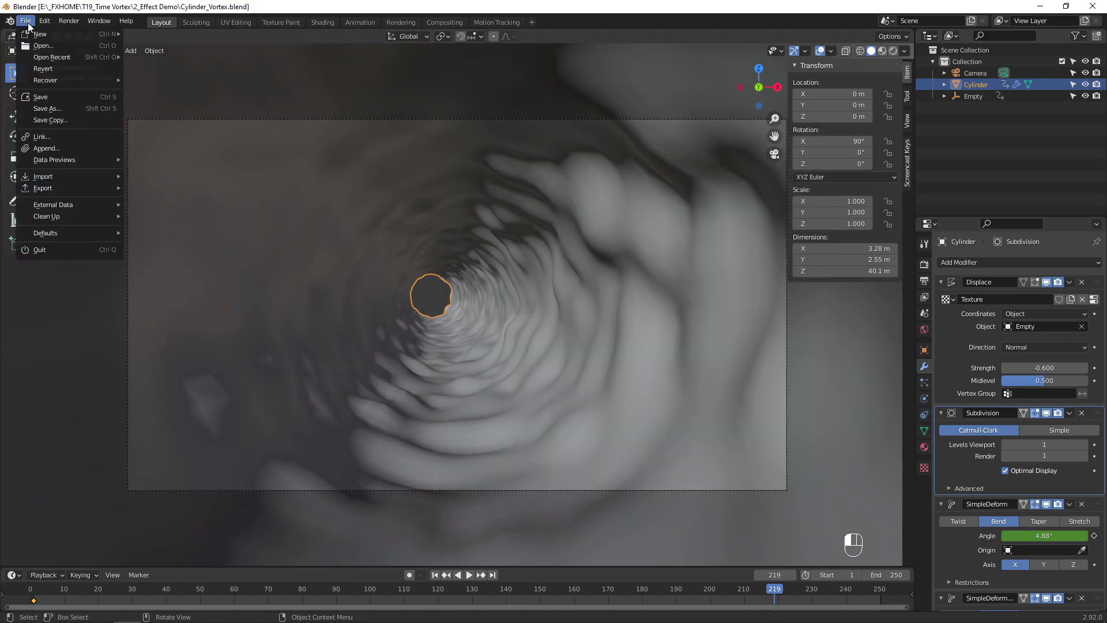
mouse_move(88, 191)
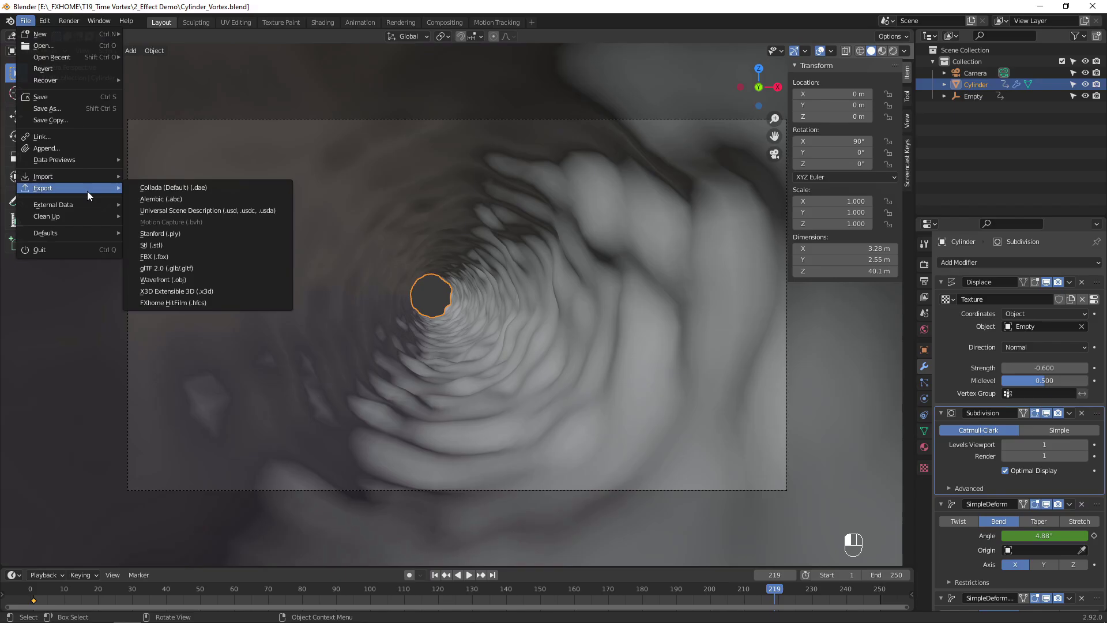
left_click(242, 196)
left_click(707, 474)
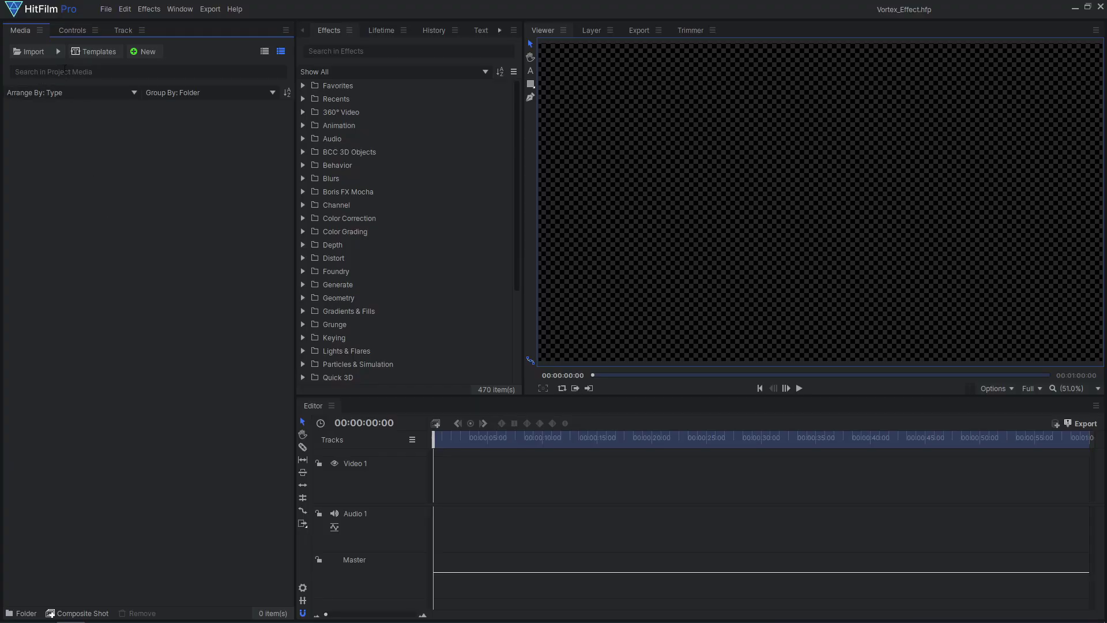
Import the Cylinder_Vortex.hfcs composite shot into HitFilm.
left_click(58, 52)
left_click(136, 89)
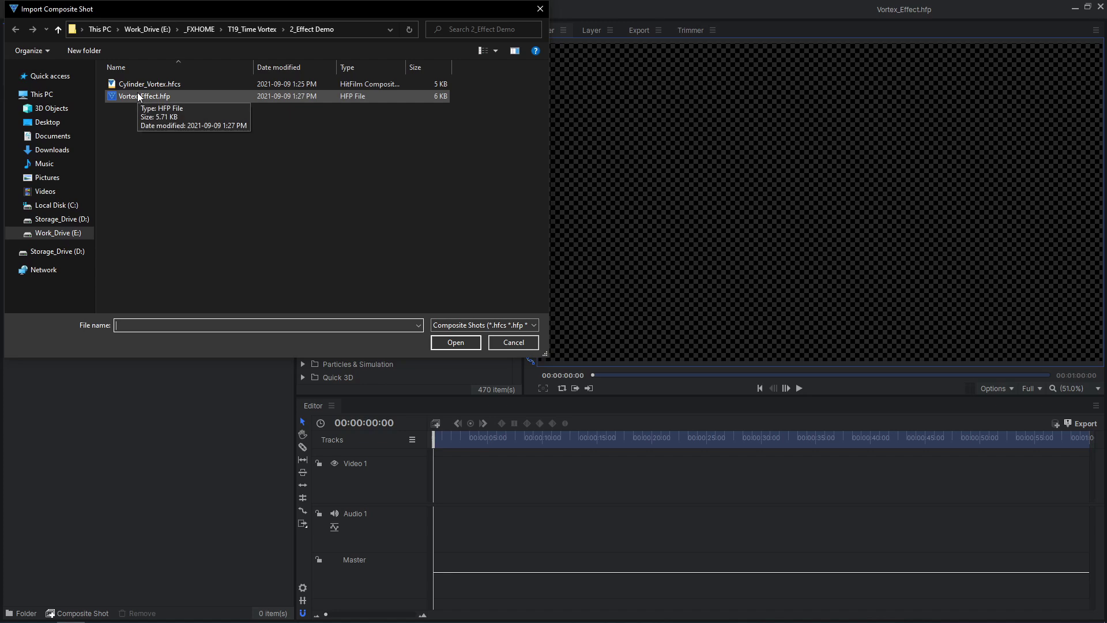
left_click(199, 84)
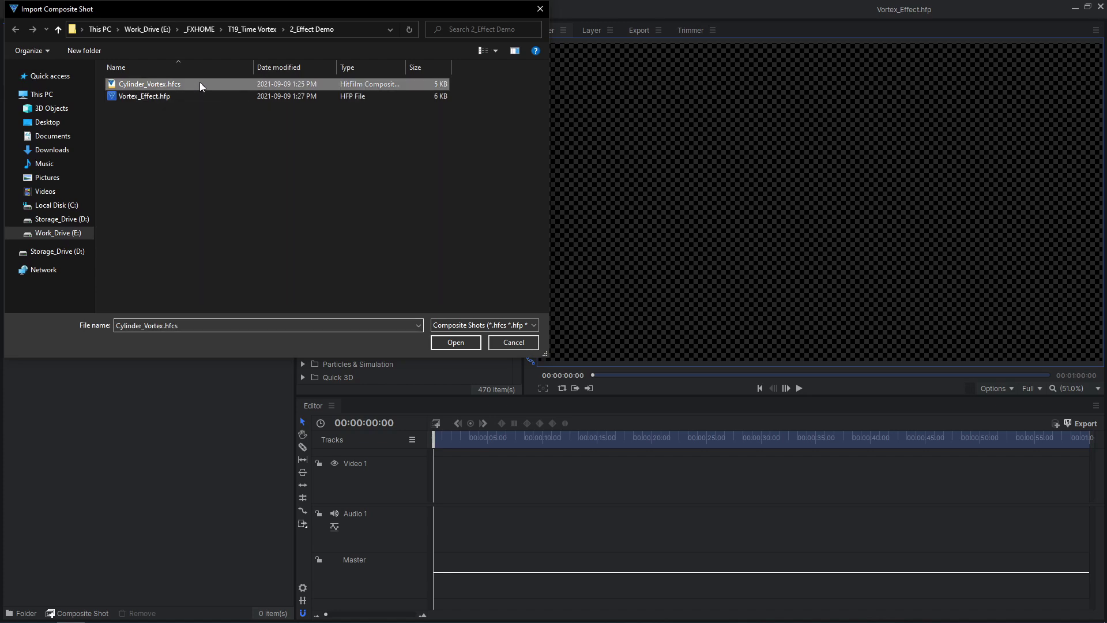
left_click(465, 343)
Import Cylinder_Vortex.obj and set its None material's diffuse colour to white.
left_click(59, 52)
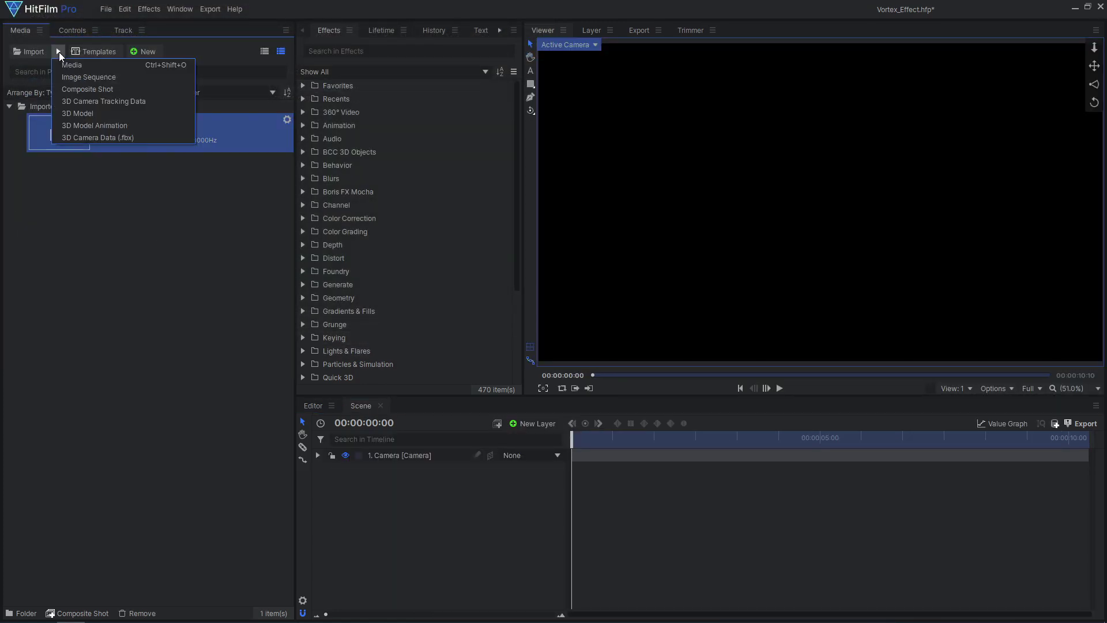
left_click(144, 113)
left_click(197, 99)
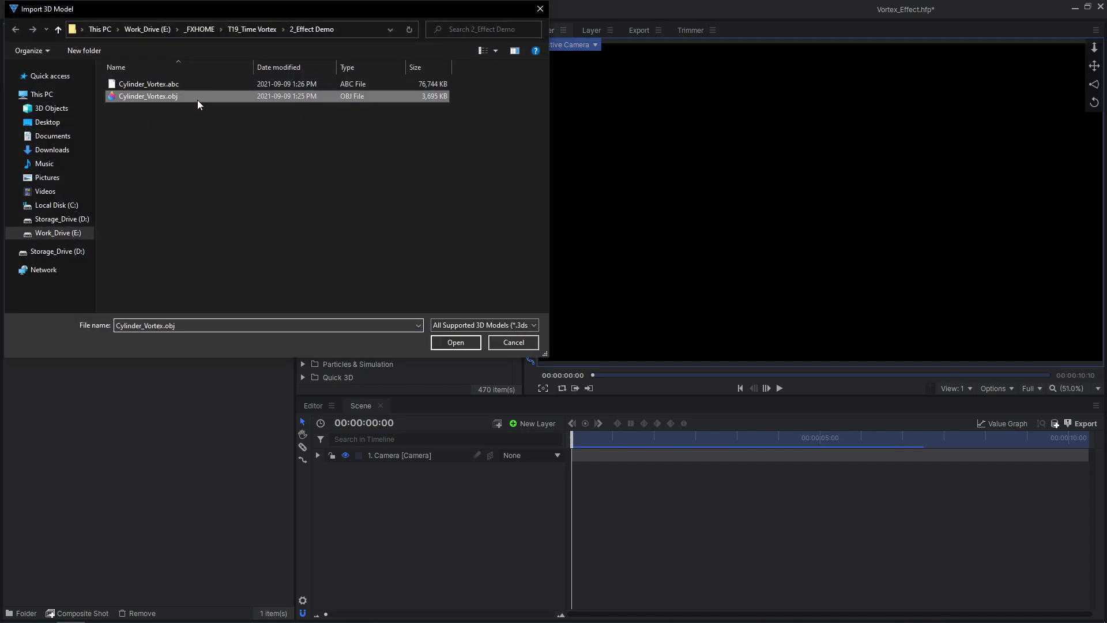
left_click(474, 345)
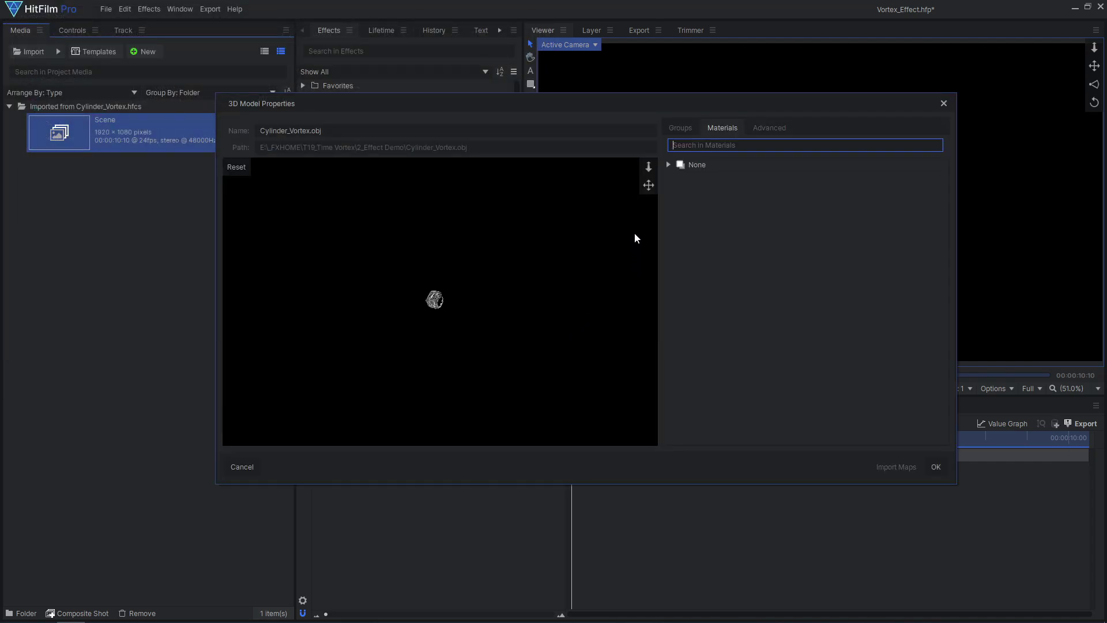
left_click(668, 165)
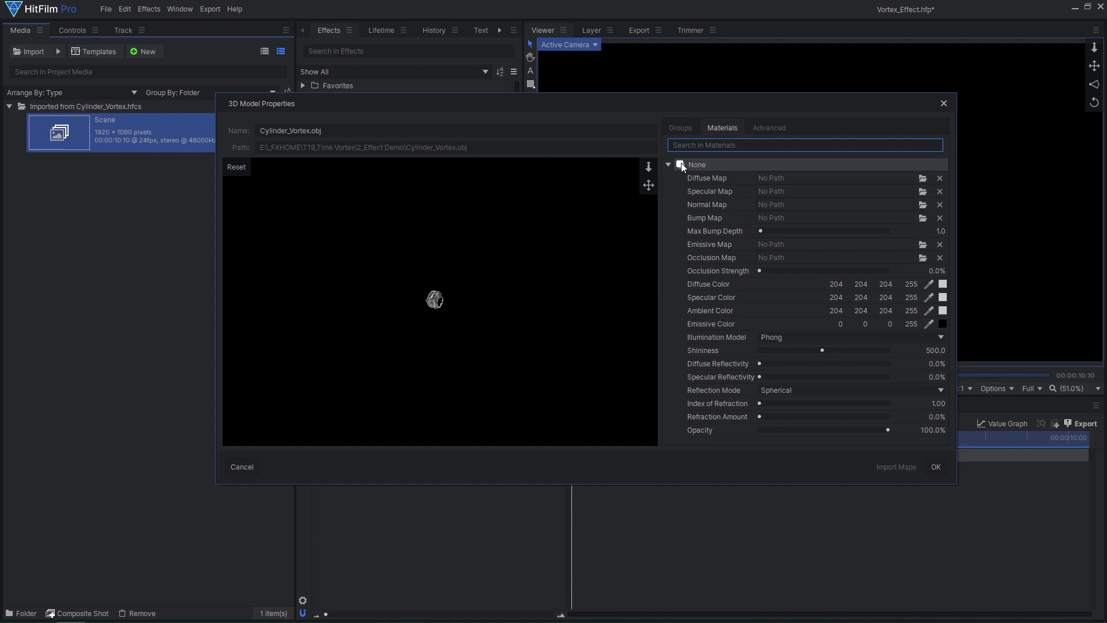
left_click(943, 284)
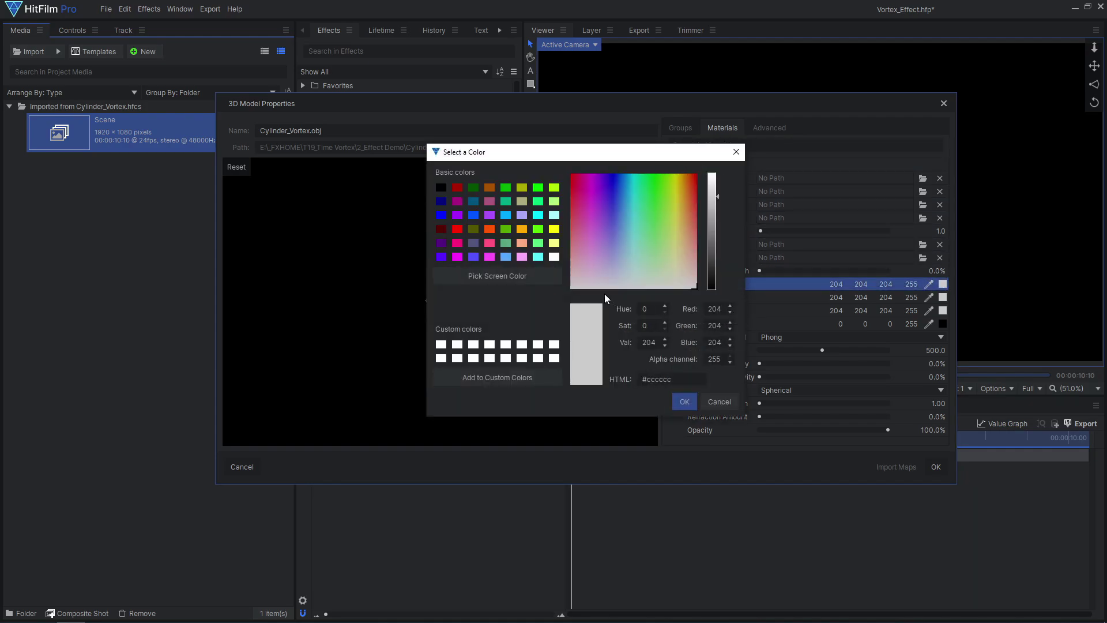
left_click(554, 256)
left_click(685, 400)
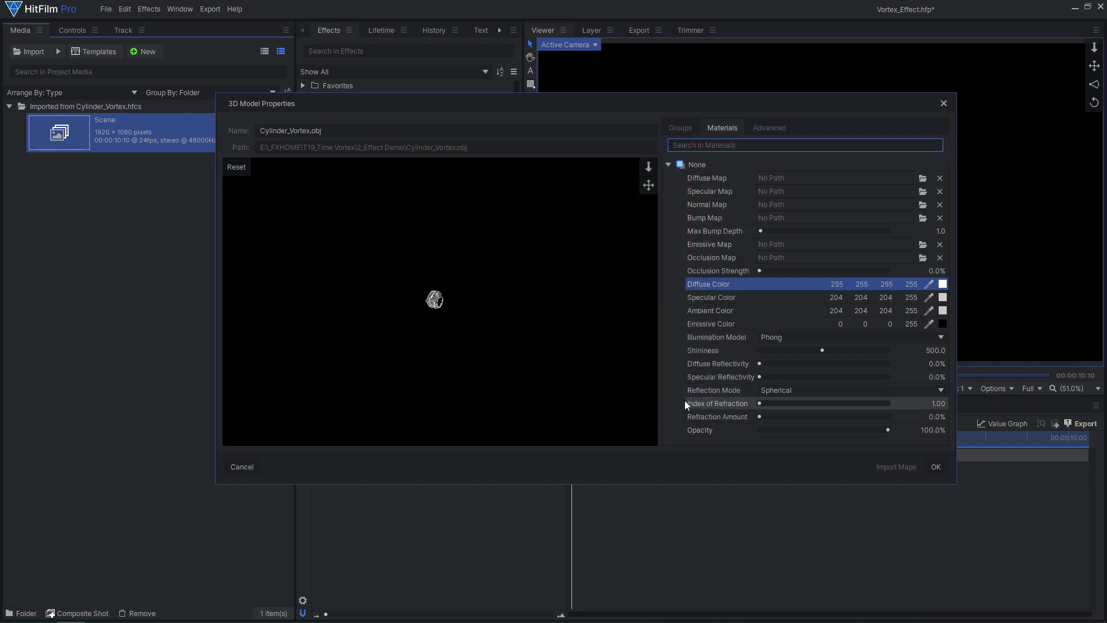
Untick Center Anchor Point in Advanced settings, update the preview and confirm the import.
left_click(776, 132)
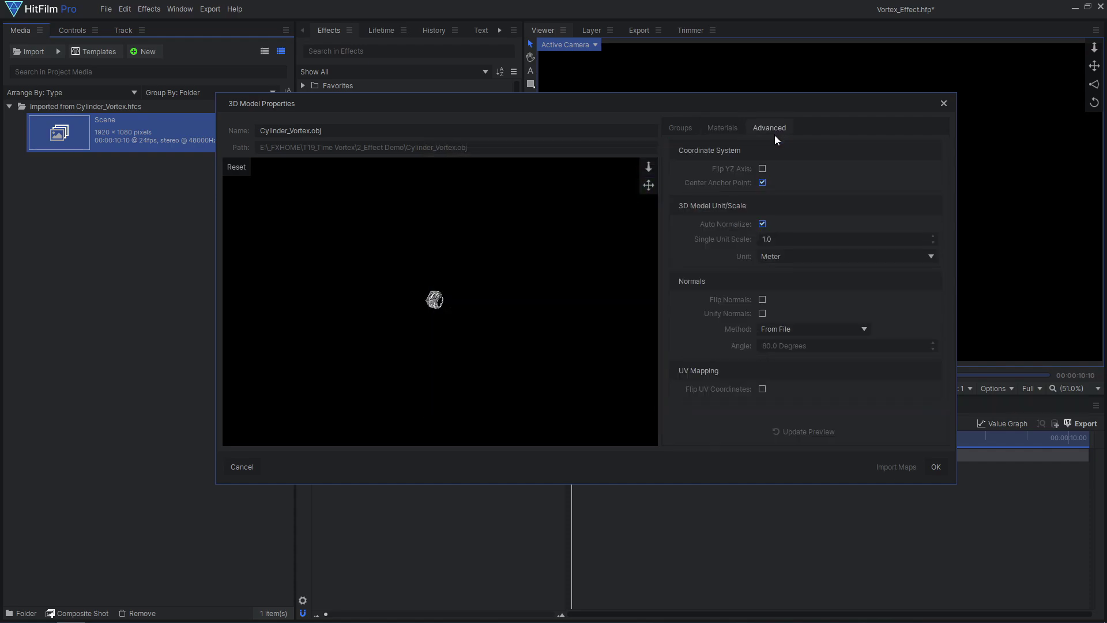
left_click(762, 183)
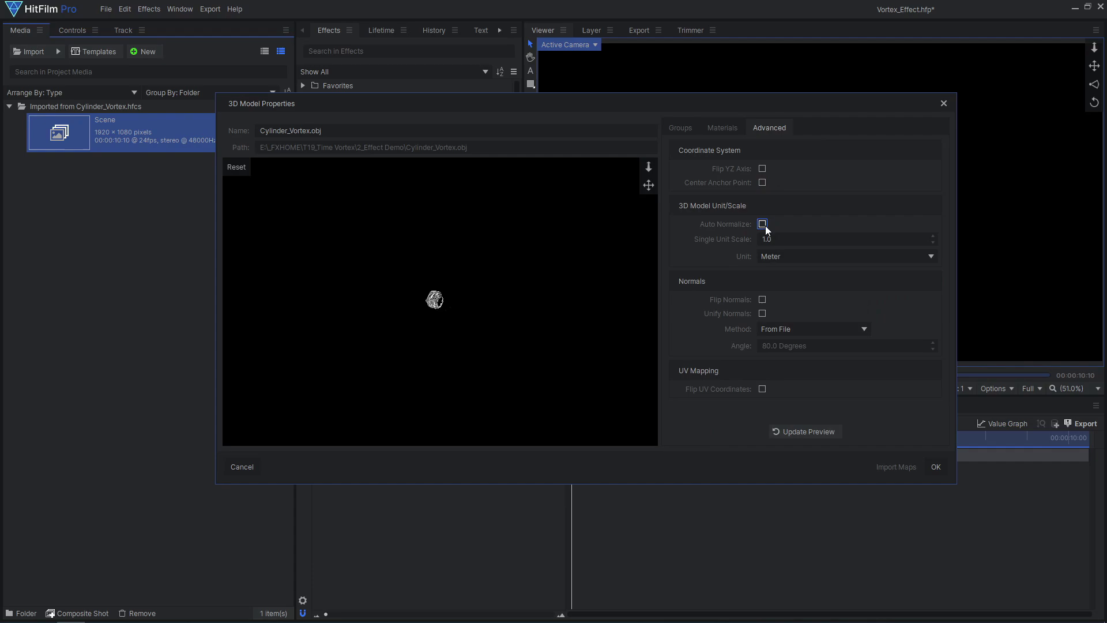
left_click(810, 434)
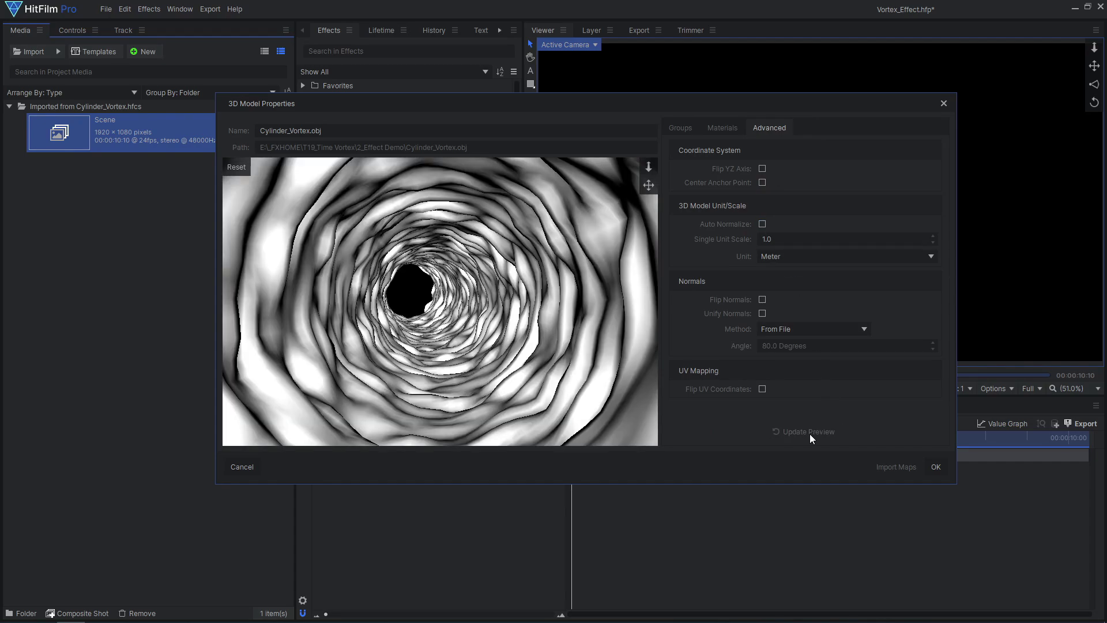
left_click(935, 467)
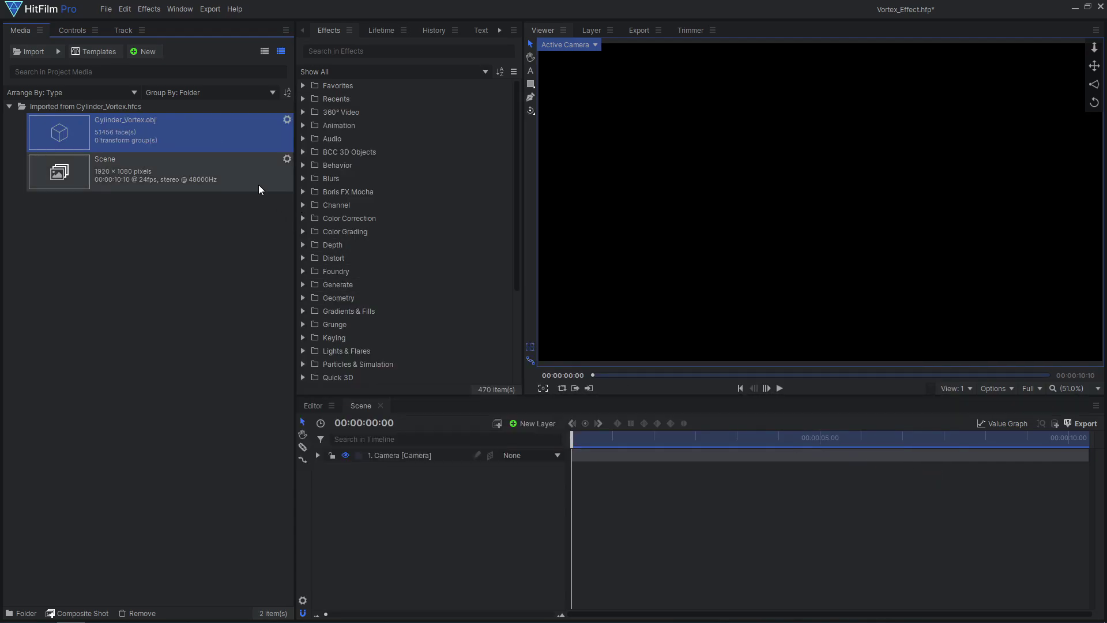
Add Cylinder_Vortex.obj to the Scene timeline and import Cylinder_Vortex.abc as a 3D model animation.
left_click_drag(154, 130, 423, 453)
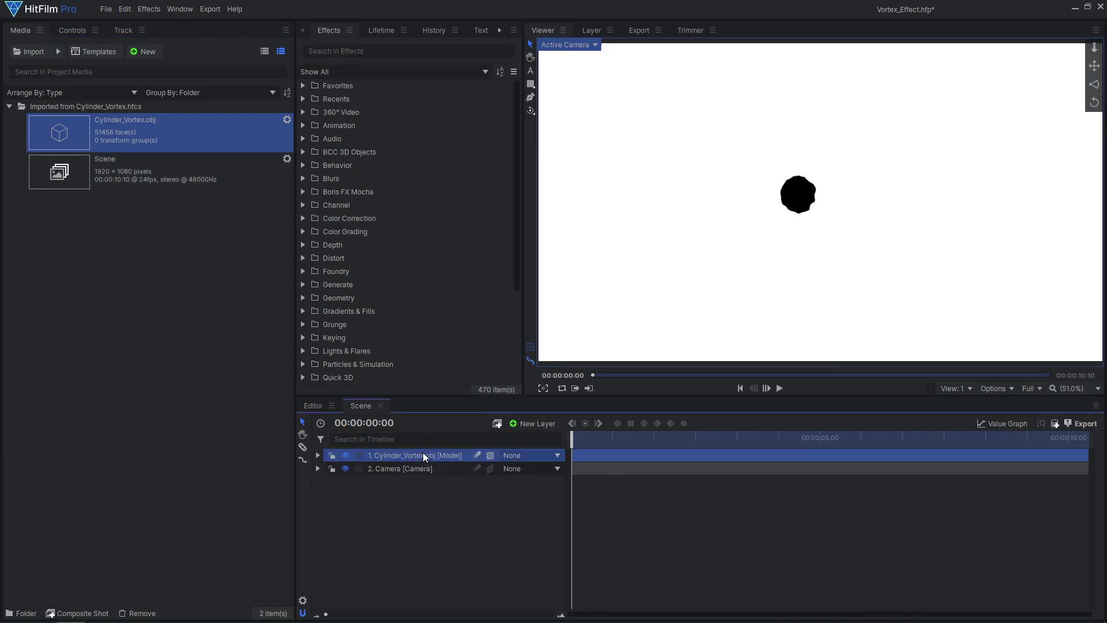
mouse_move(574, 450)
left_mouse_down()
mouse_move(719, 449)
mouse_move(572, 450)
left_mouse_up()
left_click(57, 51)
left_click(136, 126)
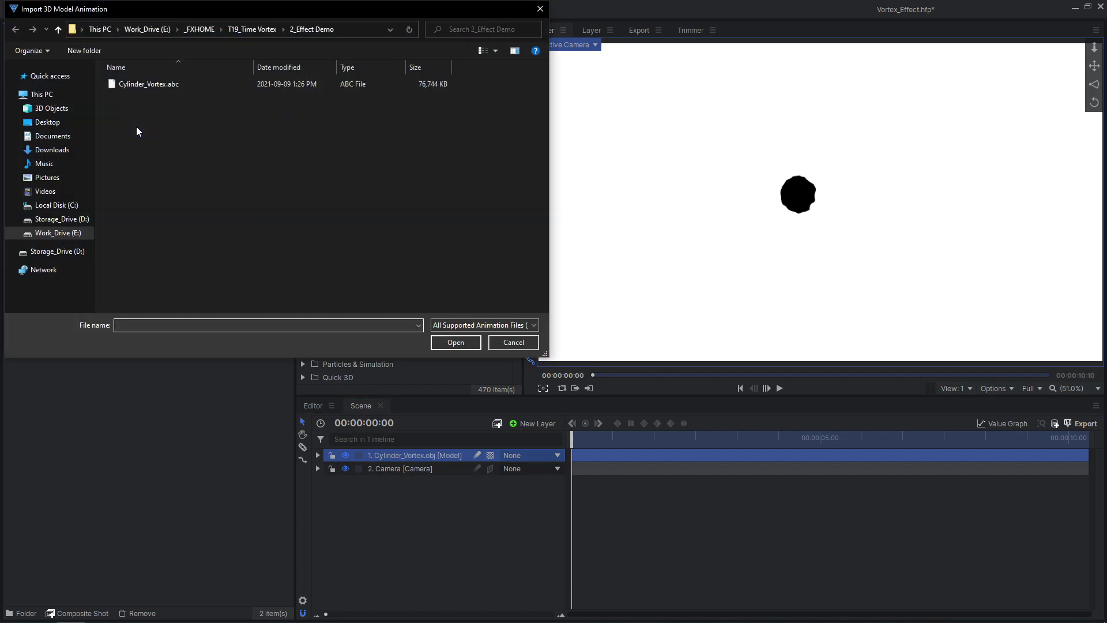
left_click(195, 85)
left_click(449, 342)
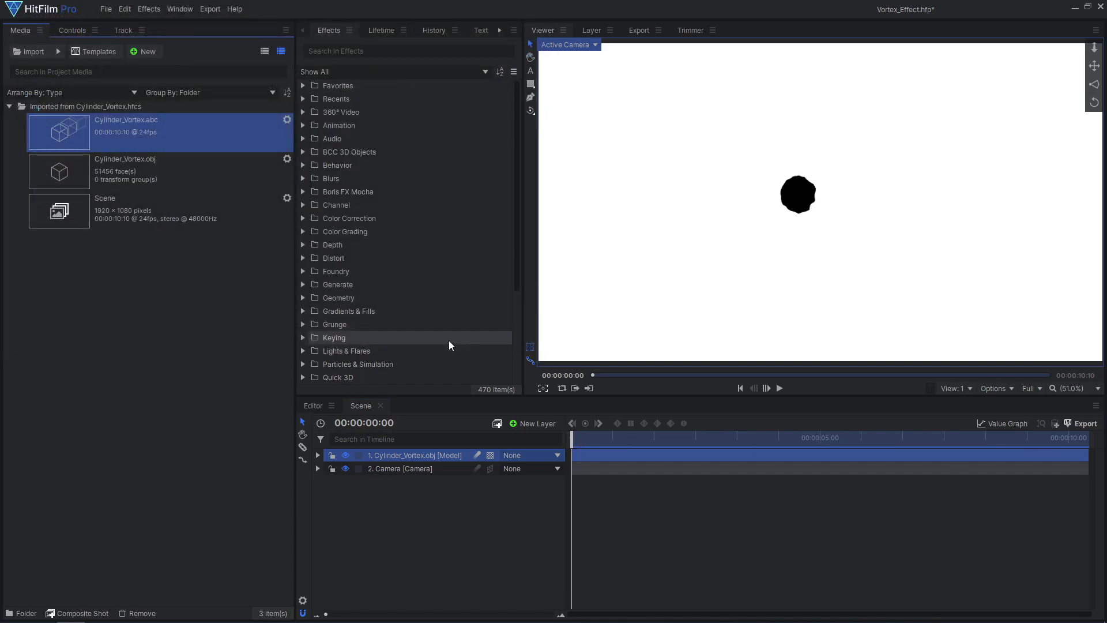
Attach Cylinder_Vortex.abc to the model layer's Animations slot and scrub to preview it.
left_click(317, 454)
left_click(329, 508)
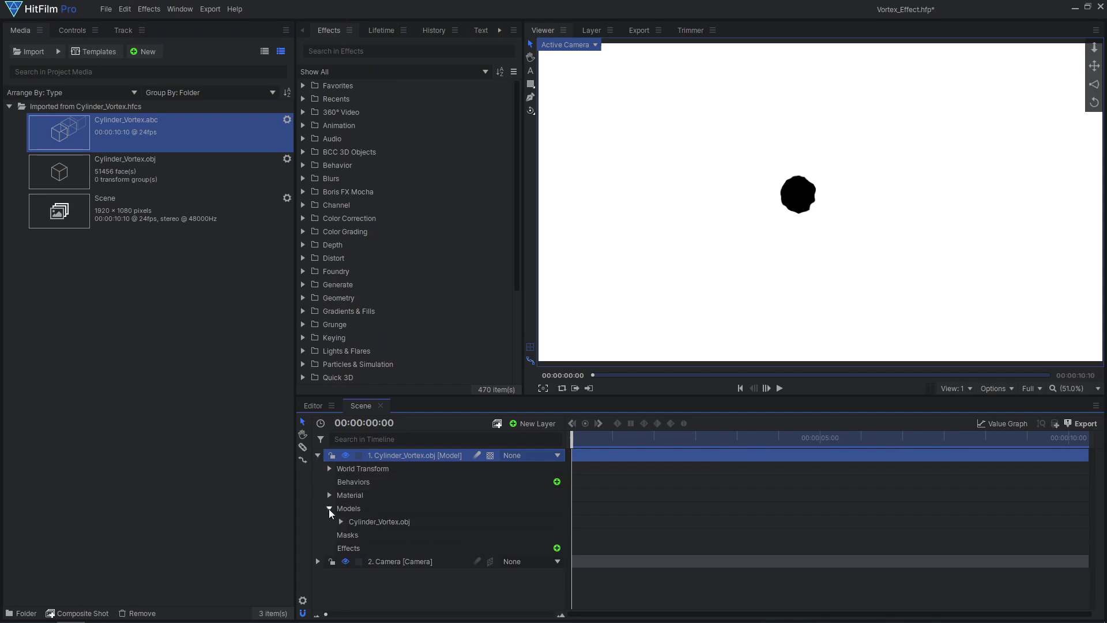
left_click(341, 521)
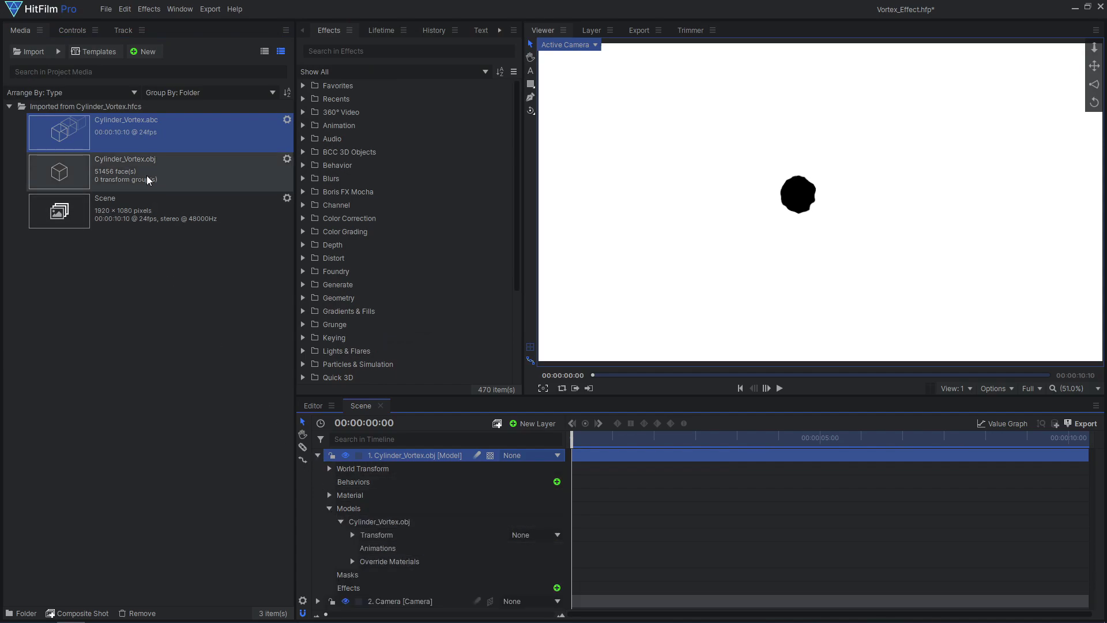
left_click_drag(151, 139, 404, 550)
left_click_drag(576, 442, 929, 432)
key("Home")
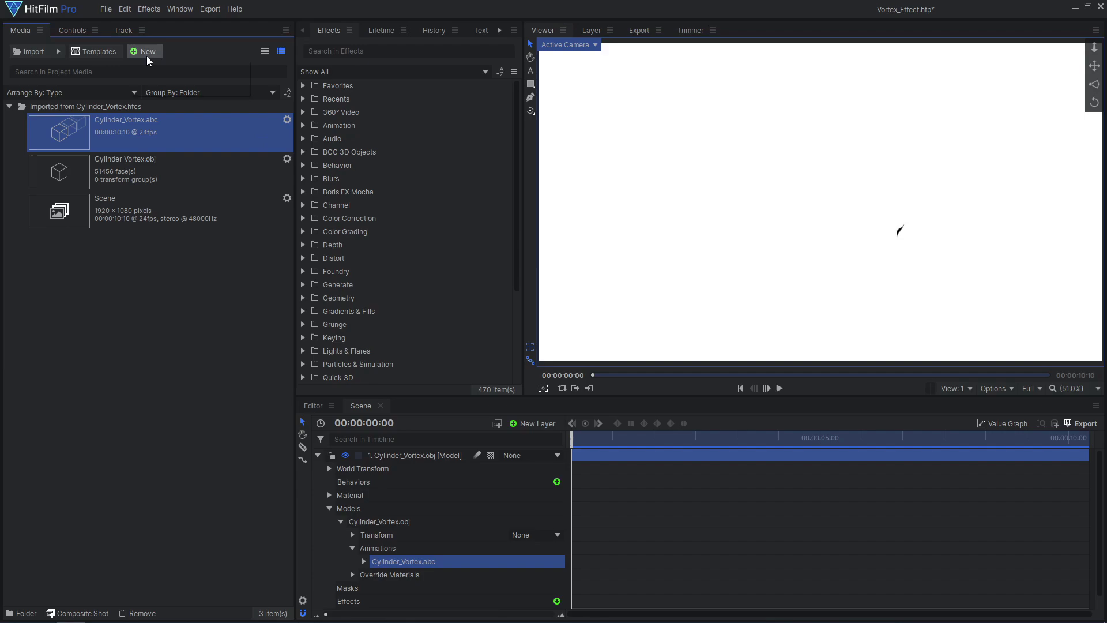
Create a new composite shot named Texture at 4096 × 2160.
left_click(146, 55)
left_click(151, 64)
type("Texture")
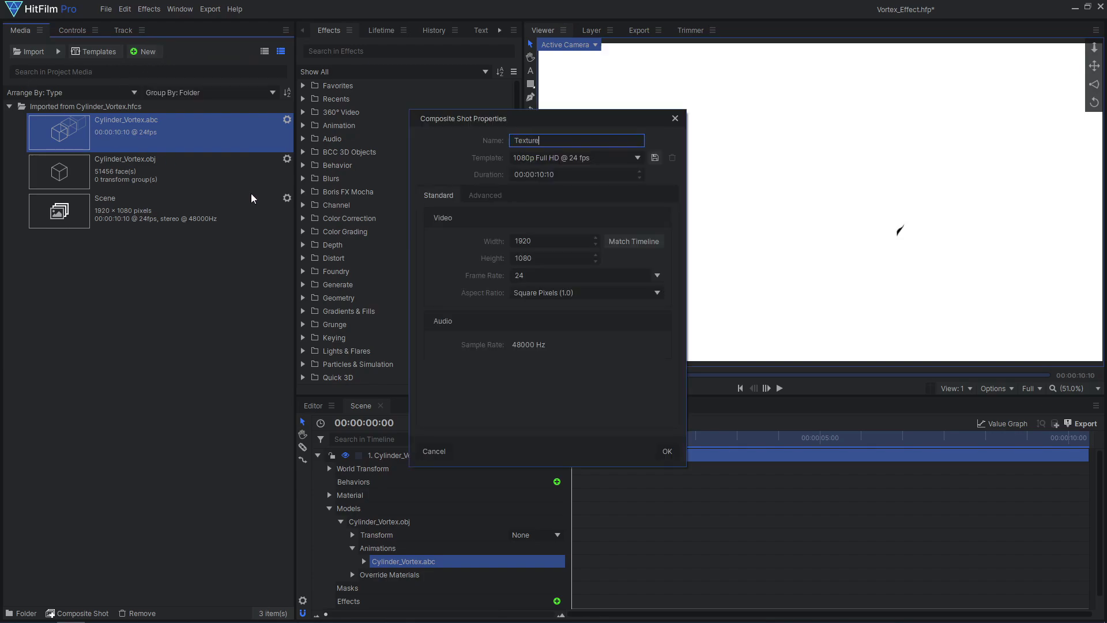
left_click(536, 241)
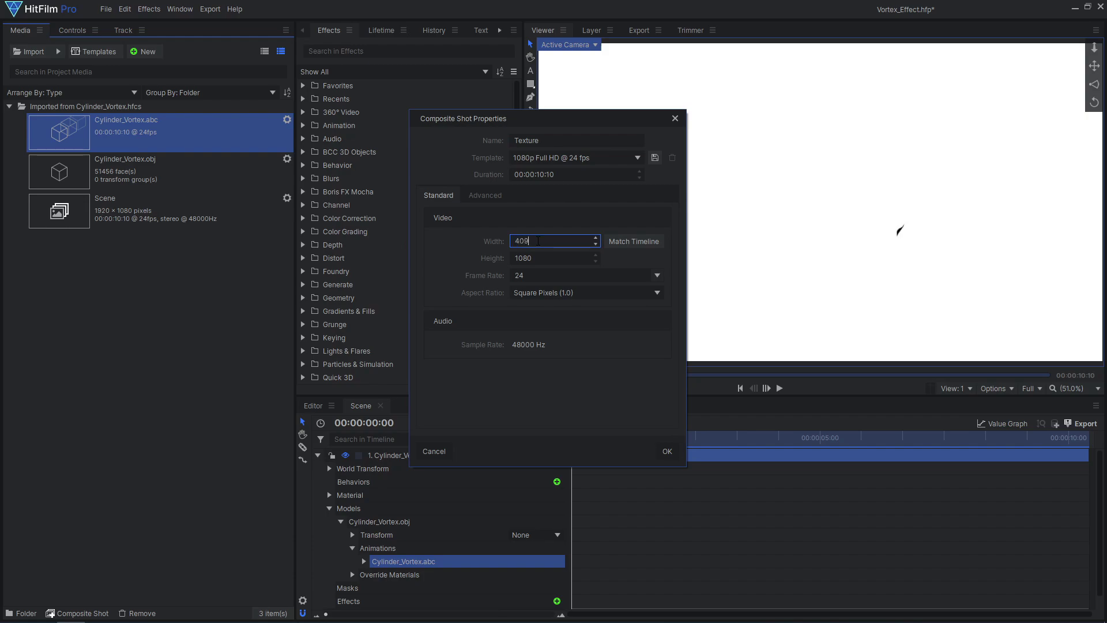
left_click(547, 256)
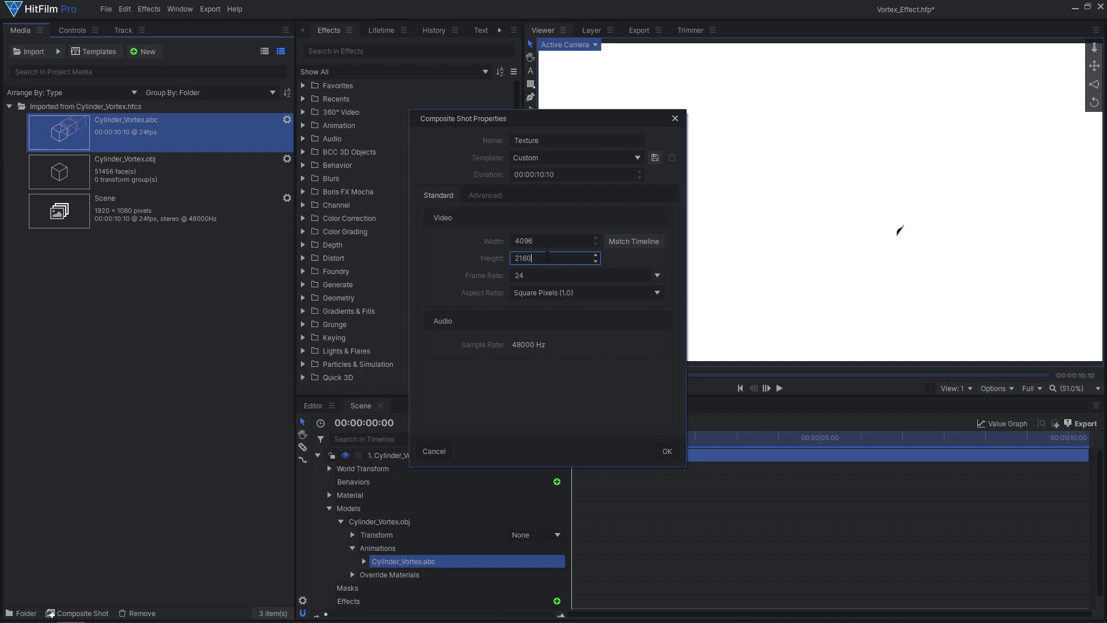
left_click(679, 453)
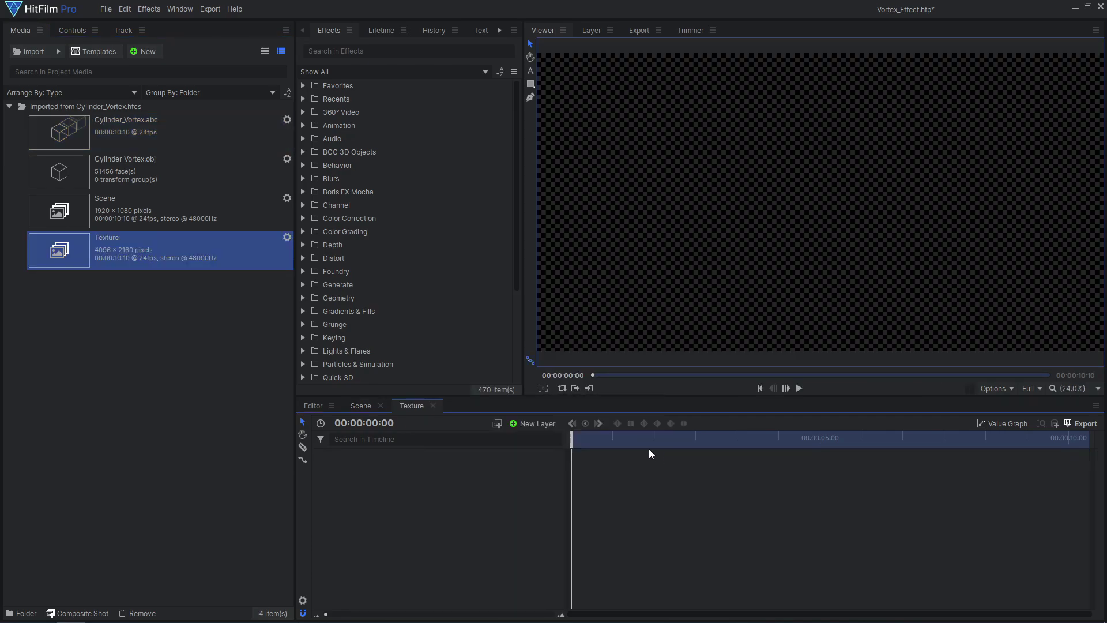
Add a new plane layer to the Texture composite.
left_click(535, 423)
left_click(535, 432)
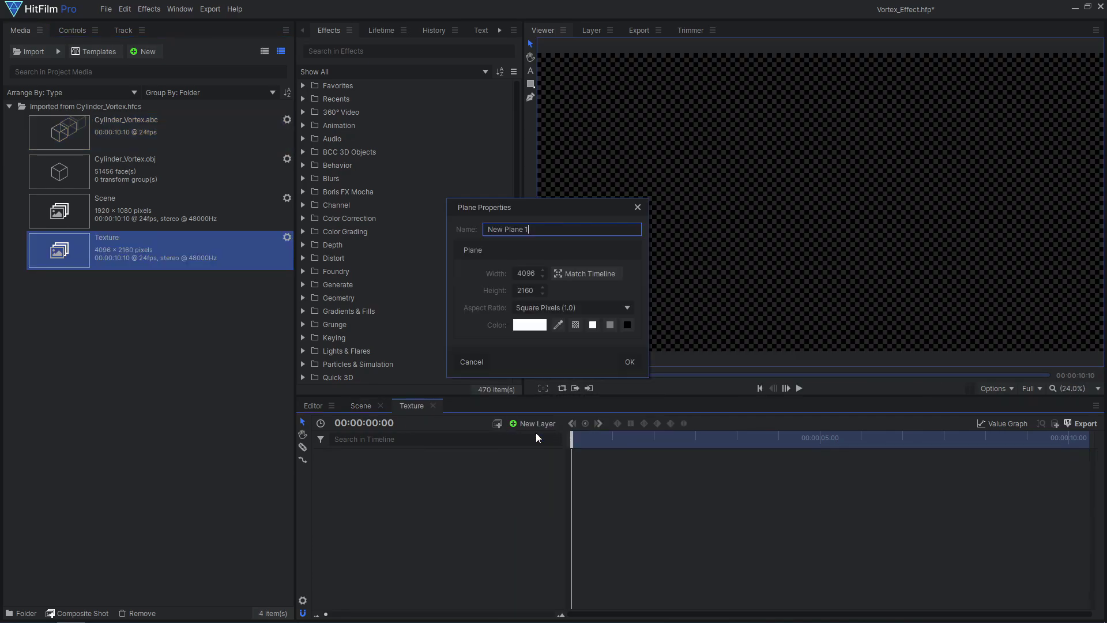
left_click(625, 365)
Apply Fractal Noise to the plane and expand its Transform position settings.
key("ctrl+space")
type("fractal")
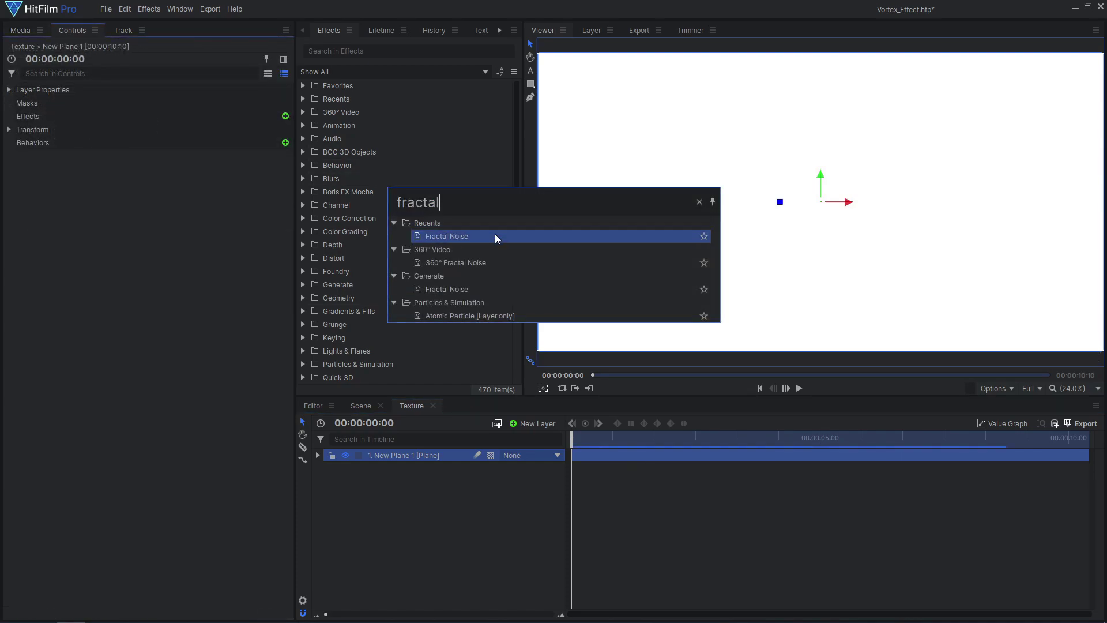
left_click(494, 235)
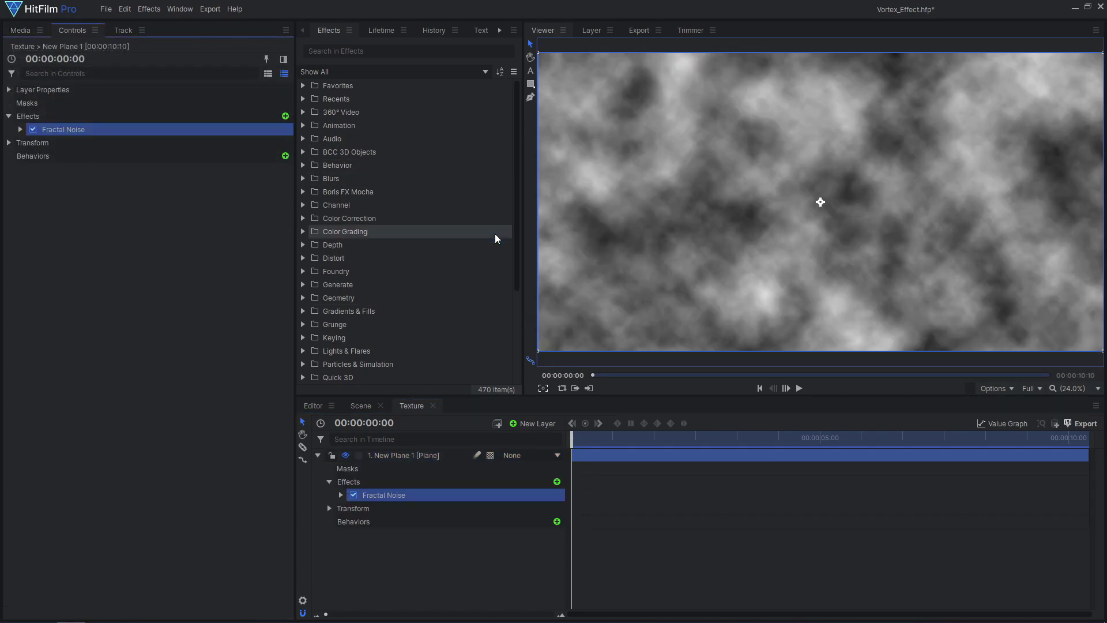
left_click(20, 130)
left_click(31, 196)
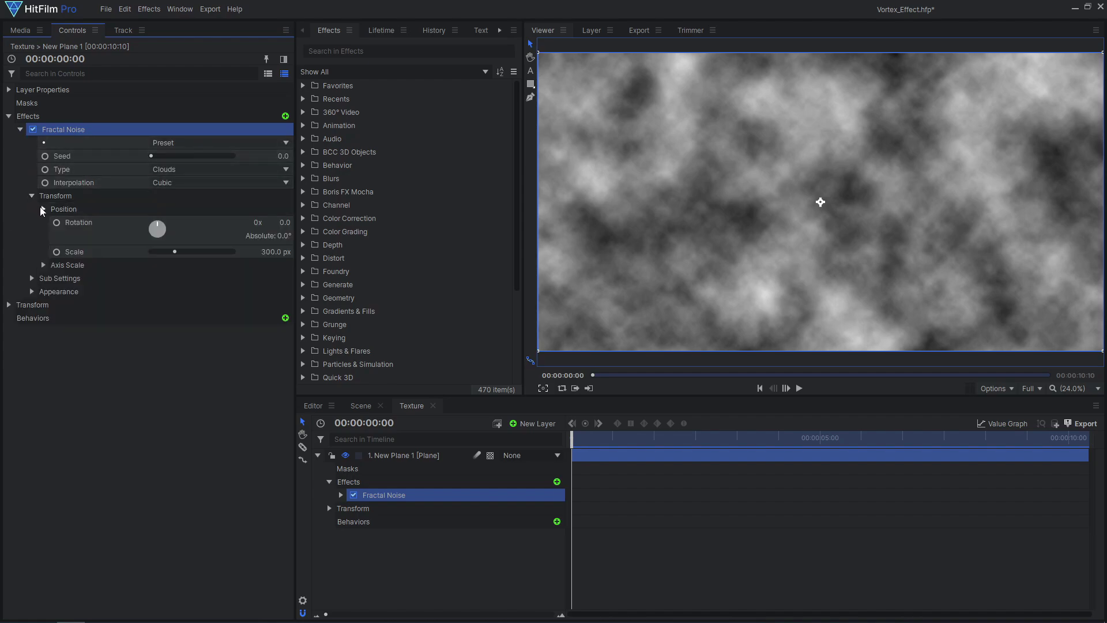
left_click(43, 209)
left_click(266, 225)
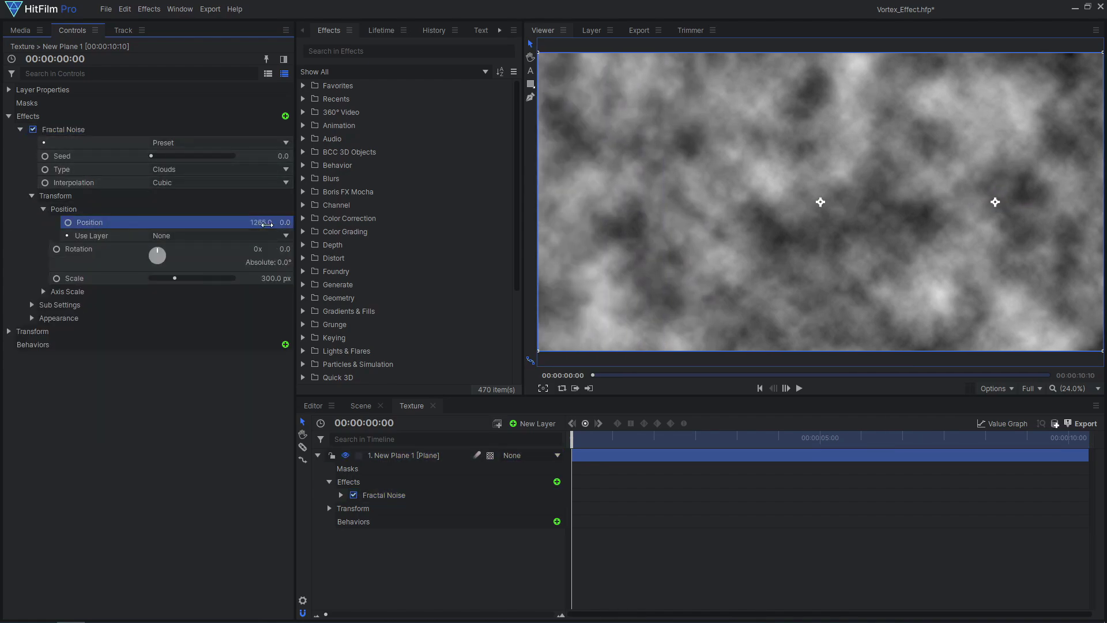
Add a point layer and make the Fractal Noise position follow New Point.
left_click(533, 422)
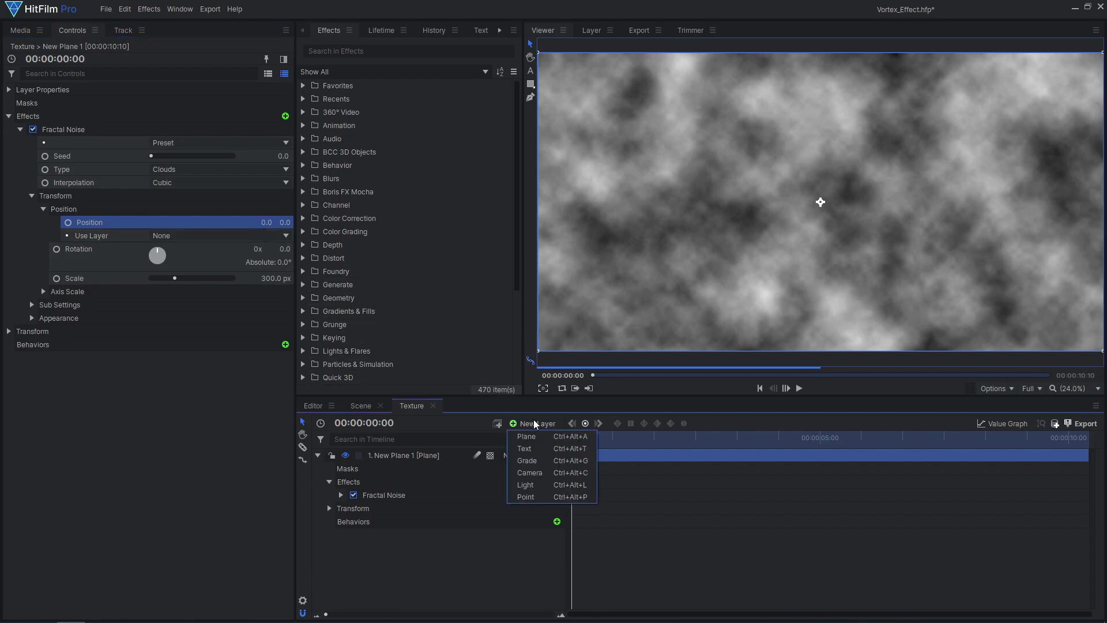
left_click(540, 495)
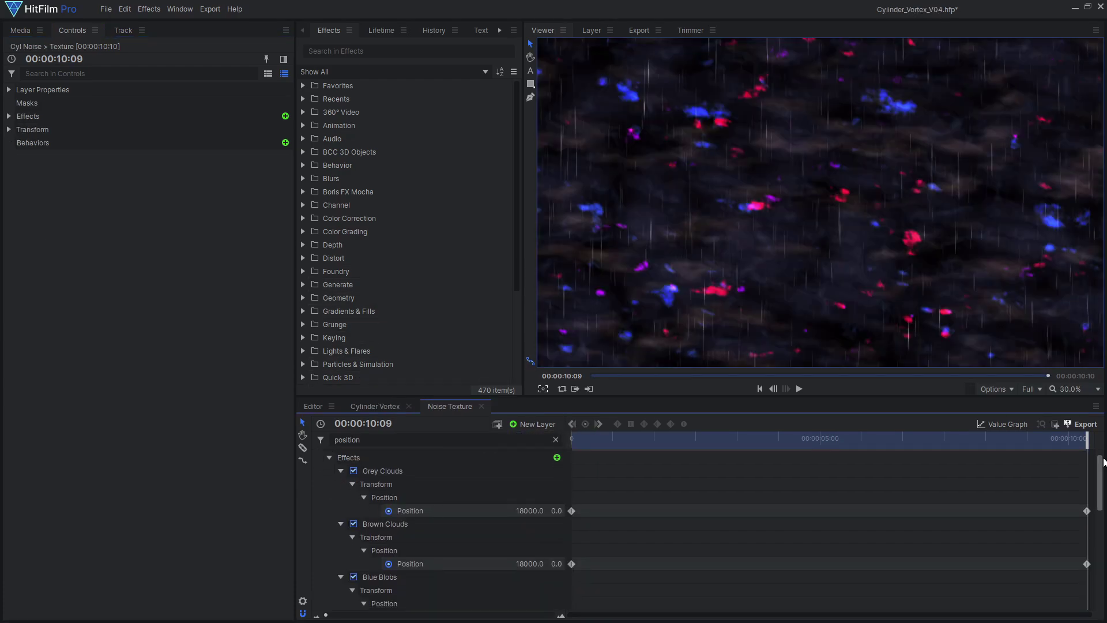
left_click_drag(1103, 458, 1104, 514)
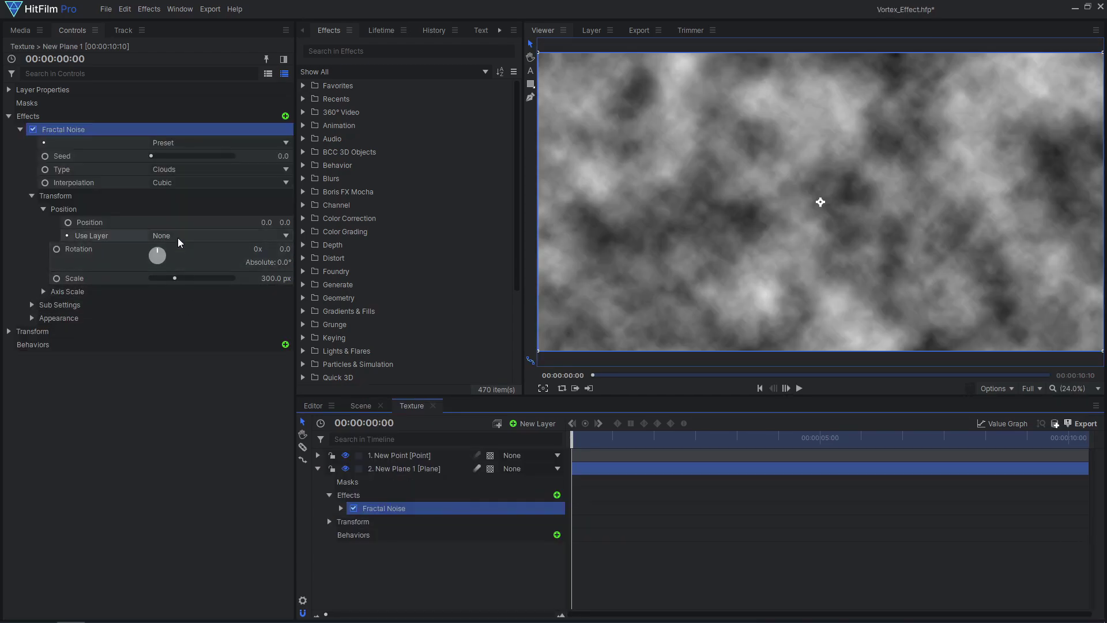
left_click(178, 238)
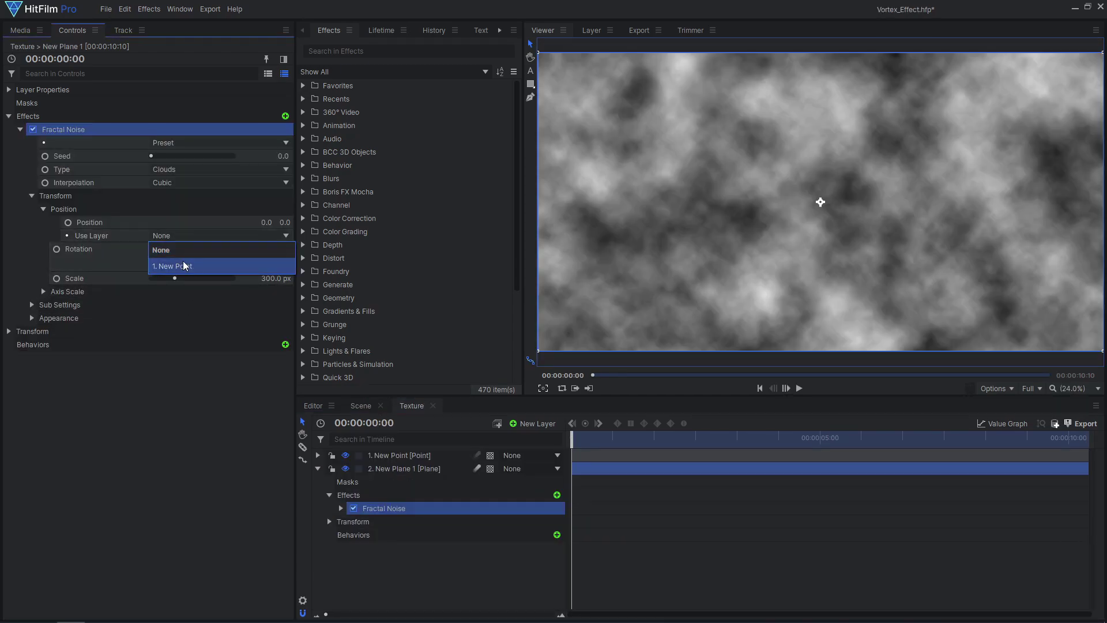
left_click(180, 265)
Keyframe New Point's position at the start, set X to about 1344 at the end, and play.
left_click(318, 455)
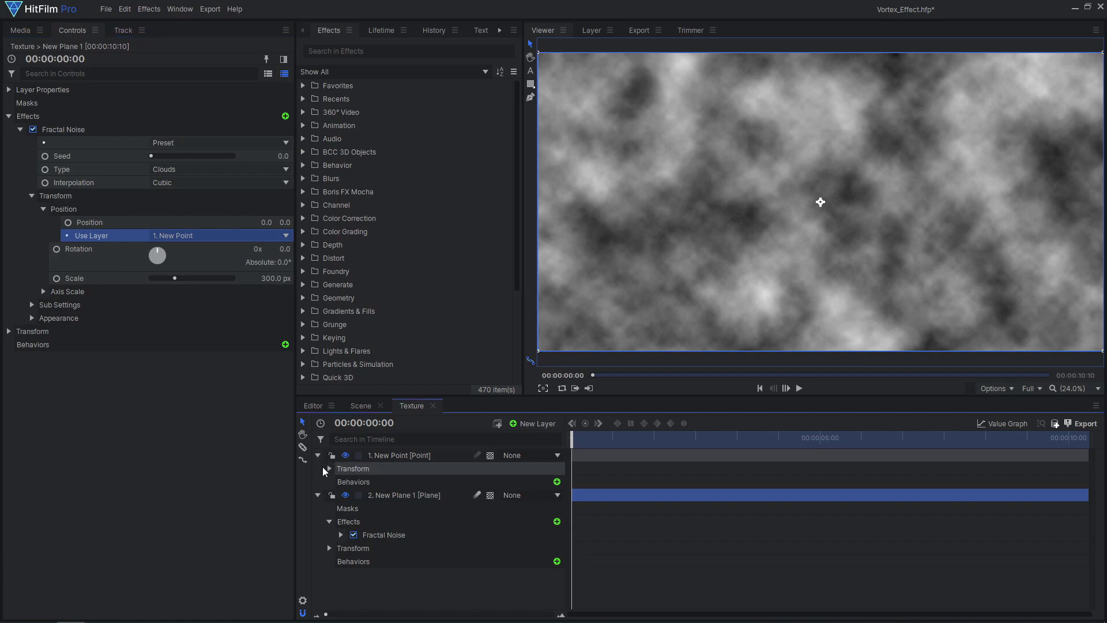
left_click(329, 468)
left_click(354, 495)
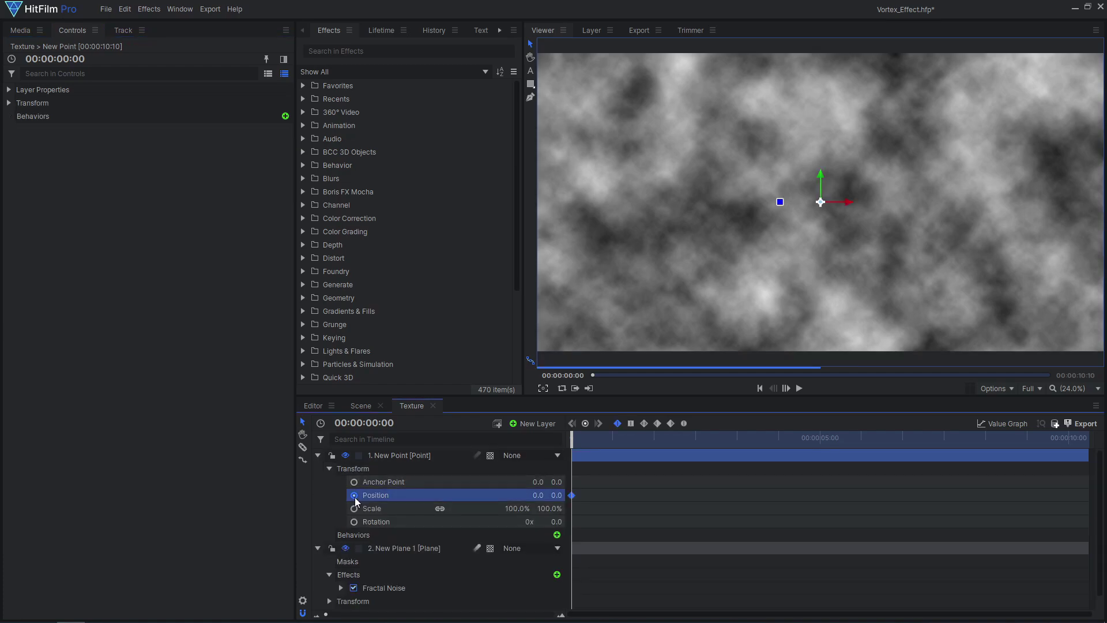
left_click(693, 440)
left_click_drag(810, 439, 1087, 438)
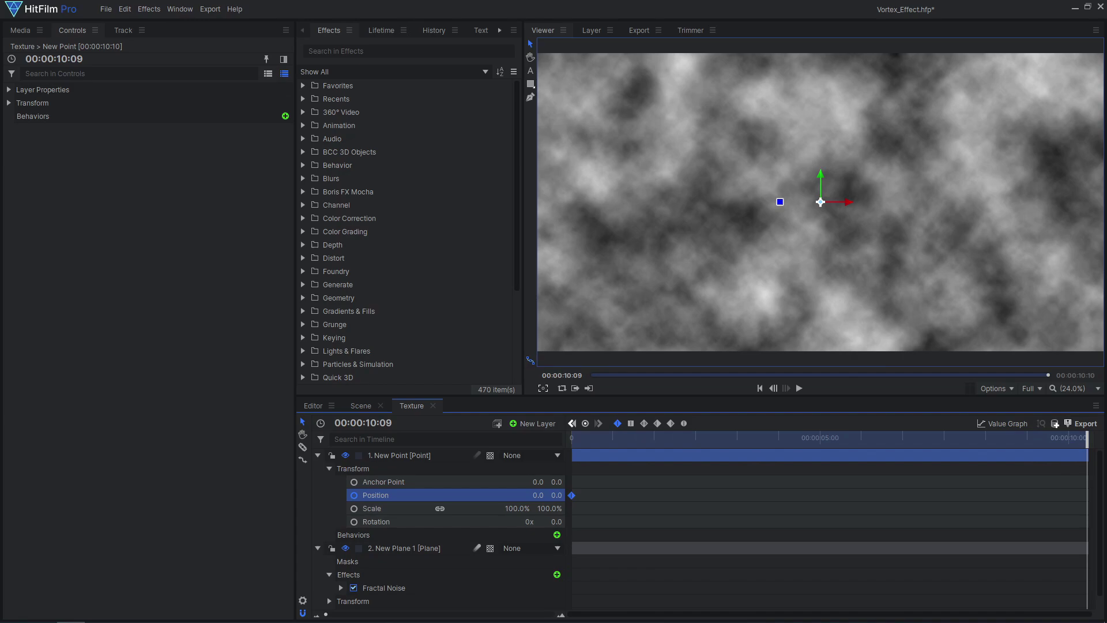
left_click_drag(538, 494, 511, 497)
key("Return")
key("space")
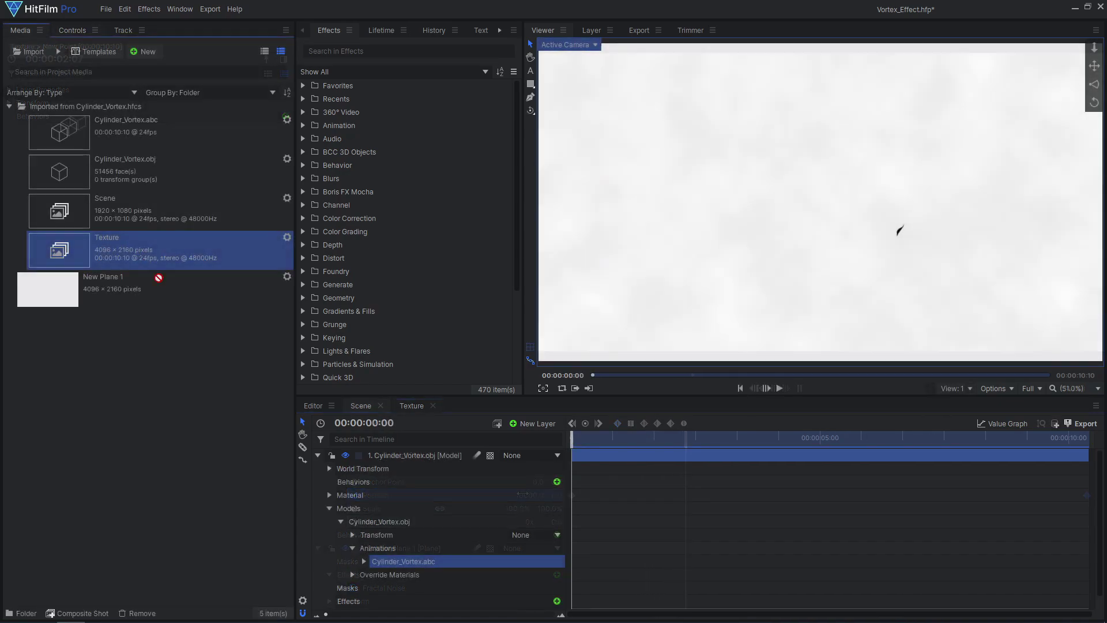
In the Scene, hide the Texture layer and select the cylinder model layer.
left_click(386, 454)
left_click(346, 455)
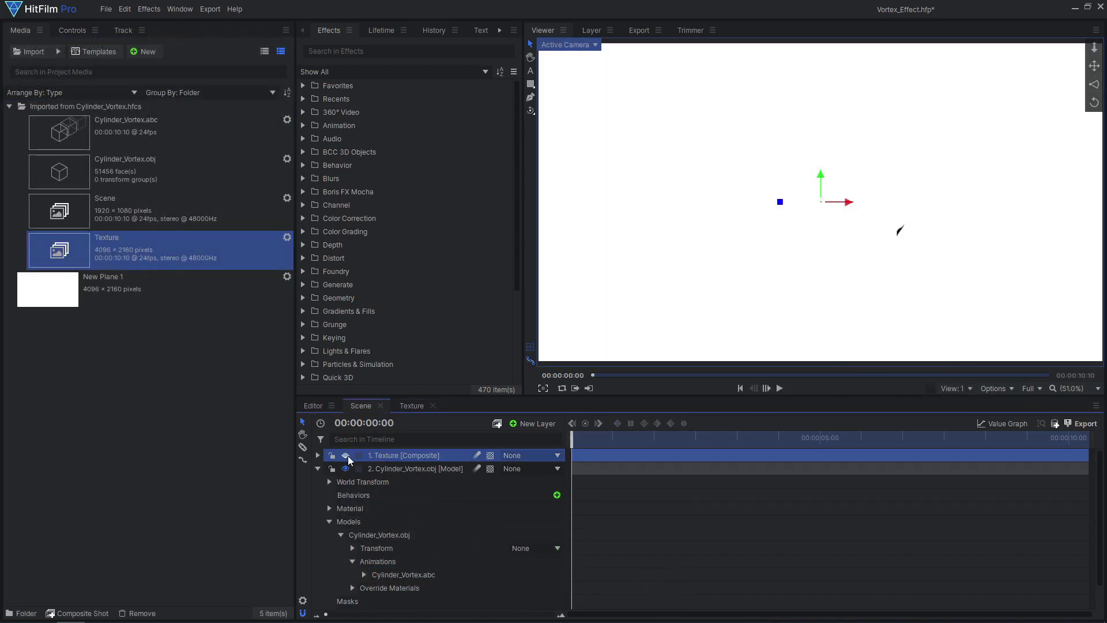
left_click(412, 469)
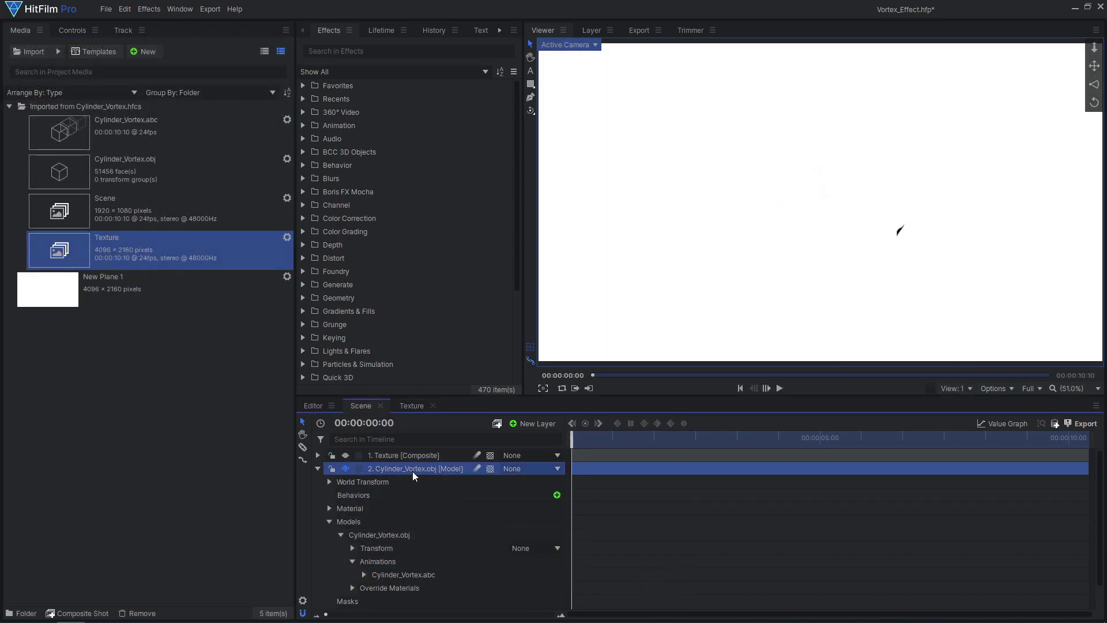
left_click(72, 30)
Set the cylinder's override diffuse map source to Use Layer with 1. Texture.
left_click(32, 209)
left_click(43, 221)
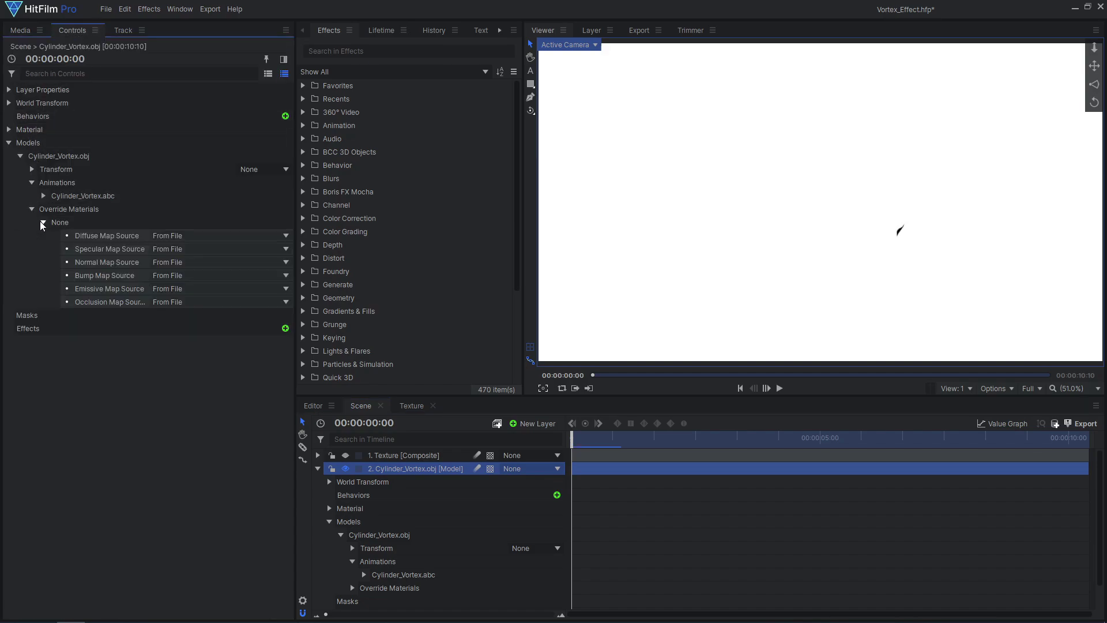
left_click(216, 236)
left_click(216, 282)
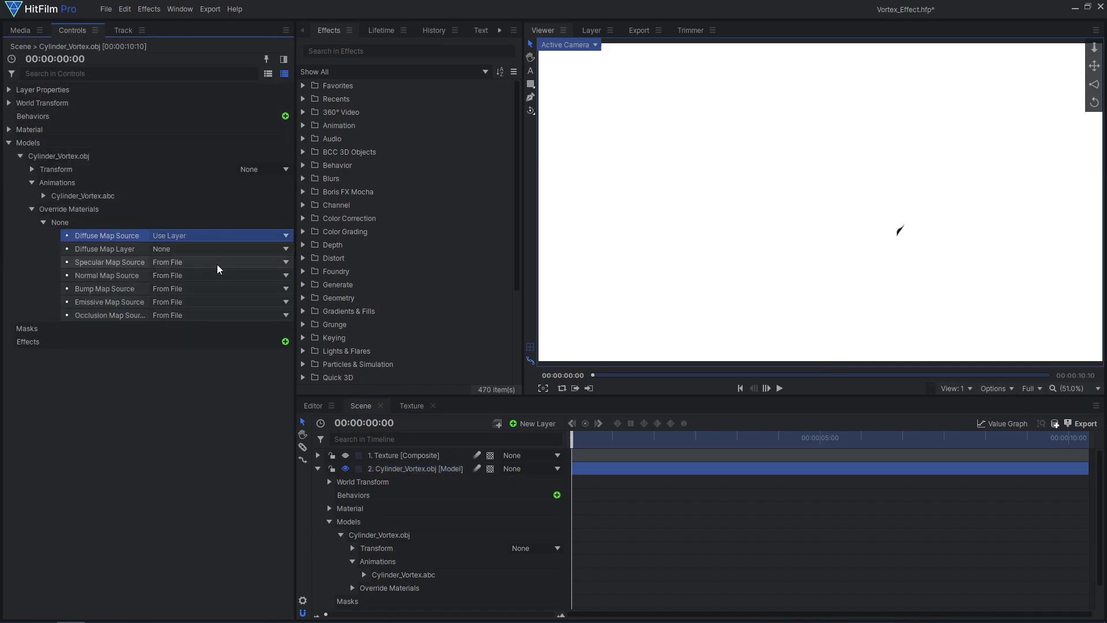
left_click(217, 249)
left_click(218, 279)
Play the textured tunnel and view the scene from the top.
key("space")
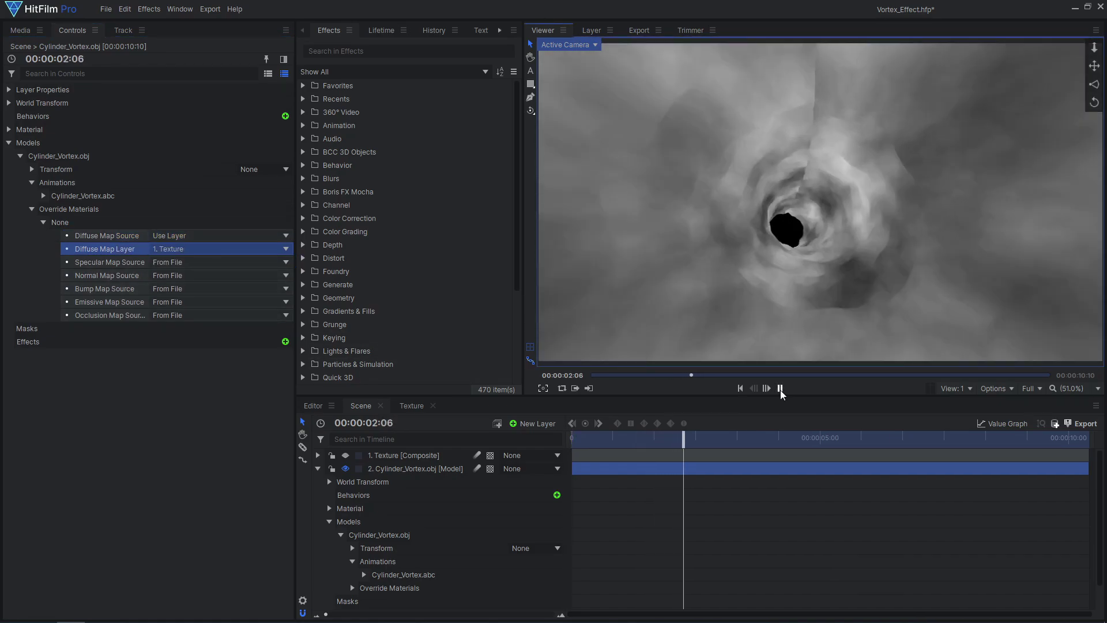
left_click(579, 46)
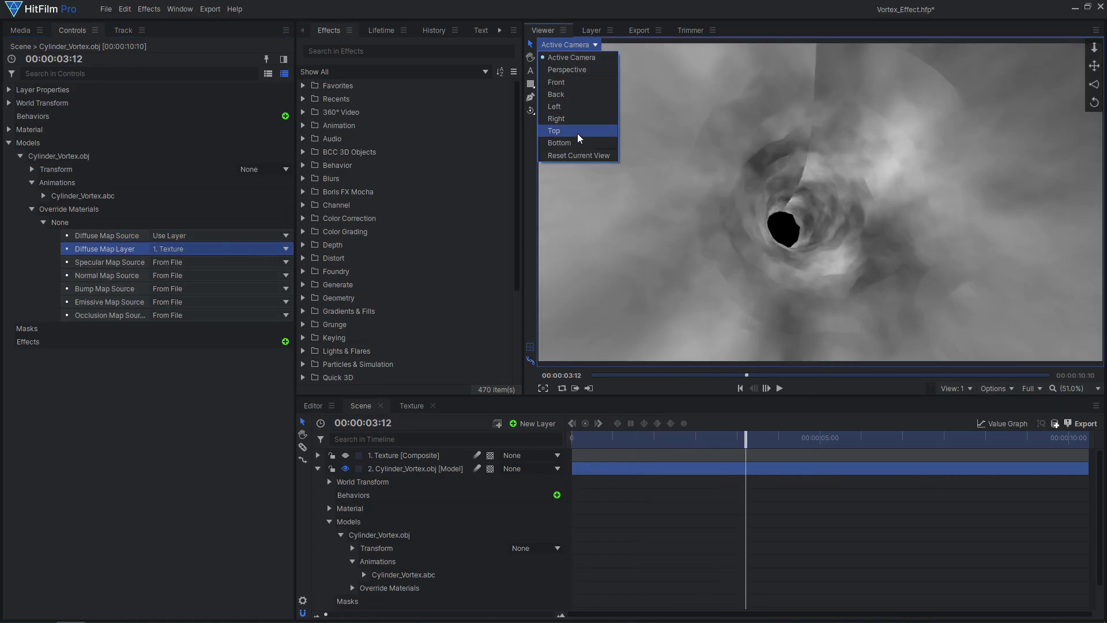
left_click(576, 133)
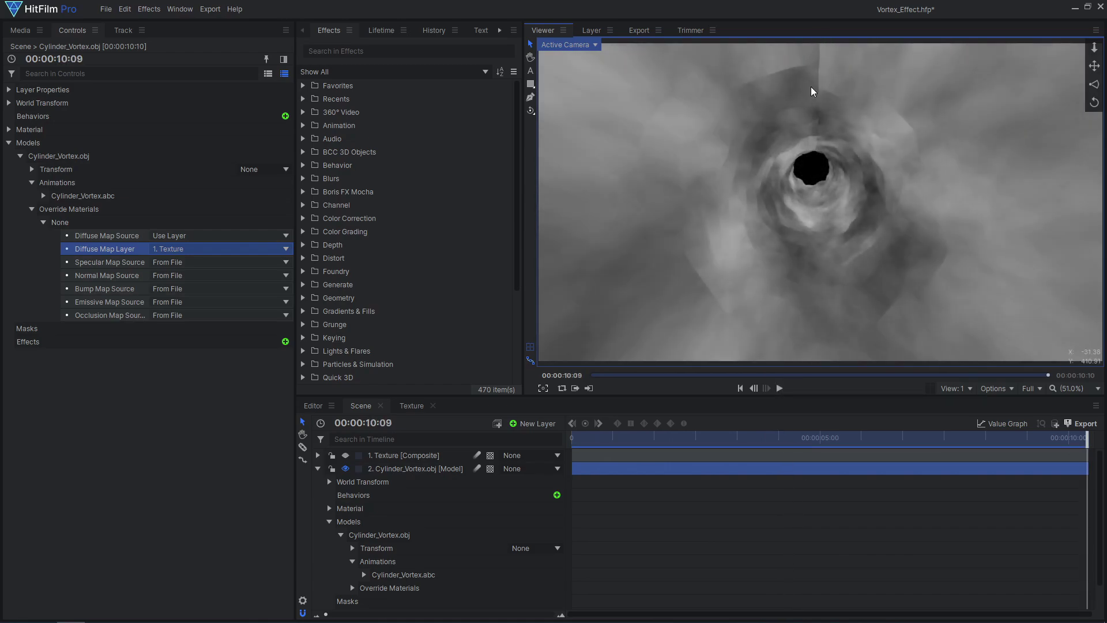
Nest New Point and New Plane into a composite shot named Texture Build.
left_click(411, 405)
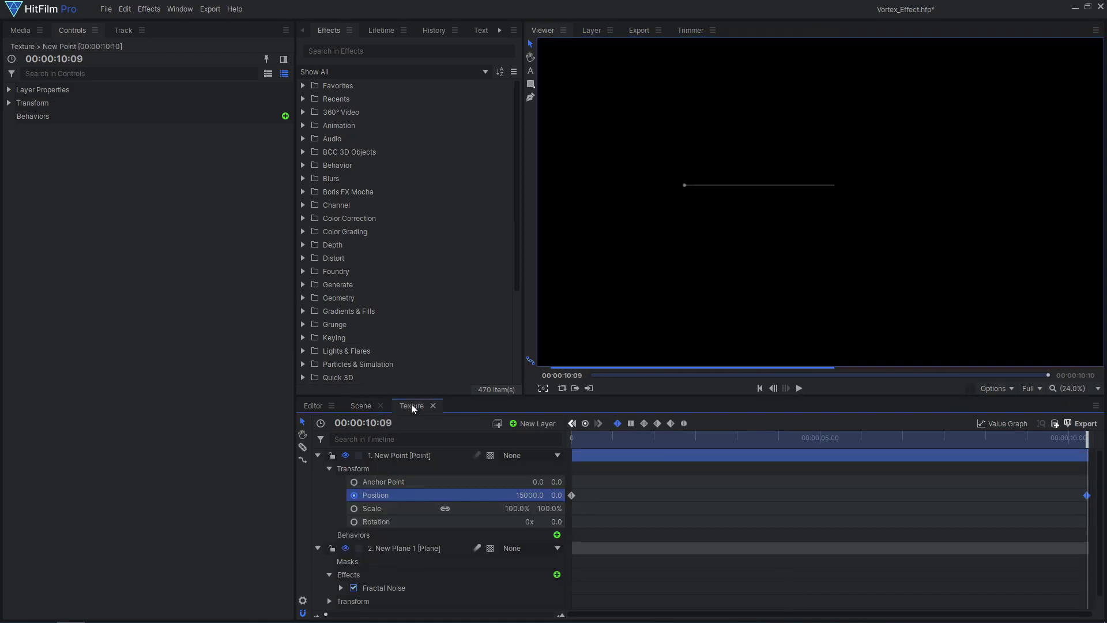
left_click(317, 456)
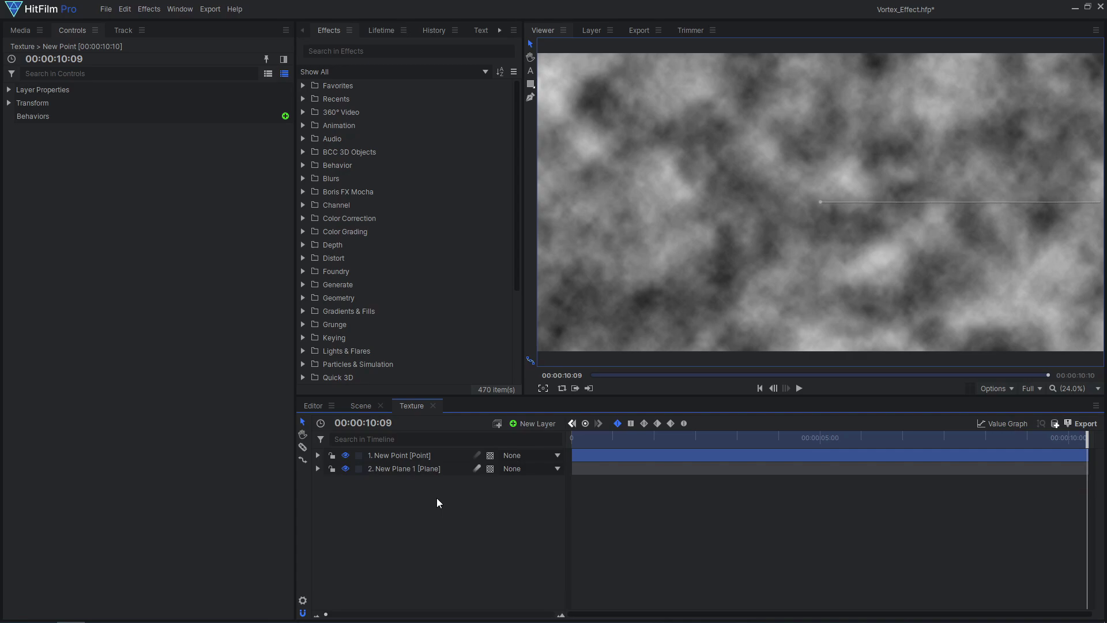
left_click(443, 468, "shift")
right_click(447, 455)
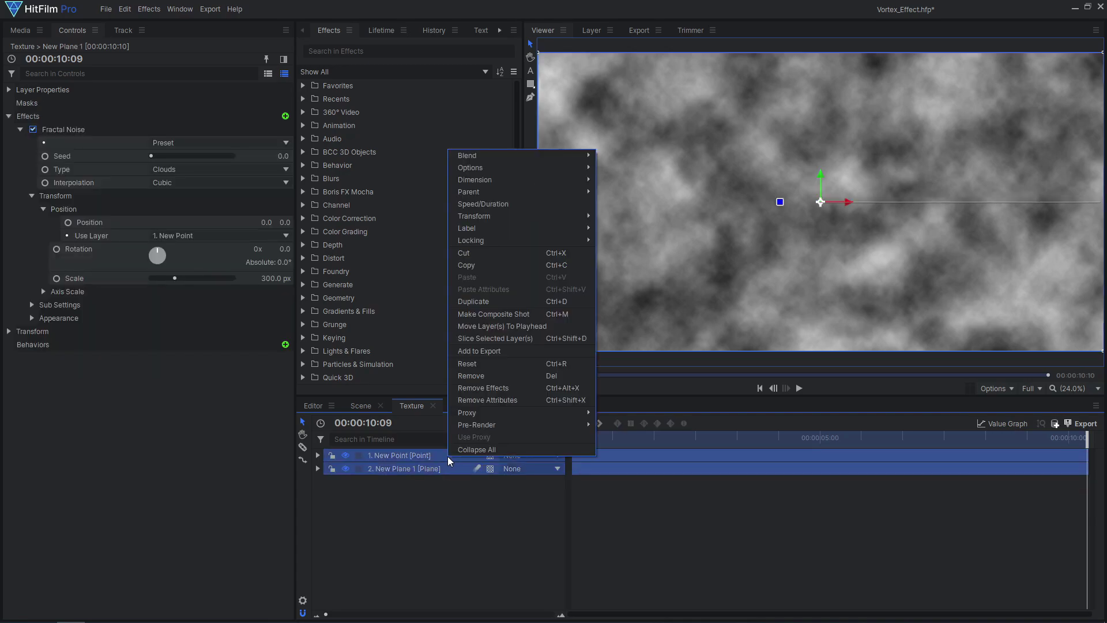
left_click(524, 313)
key("Return")
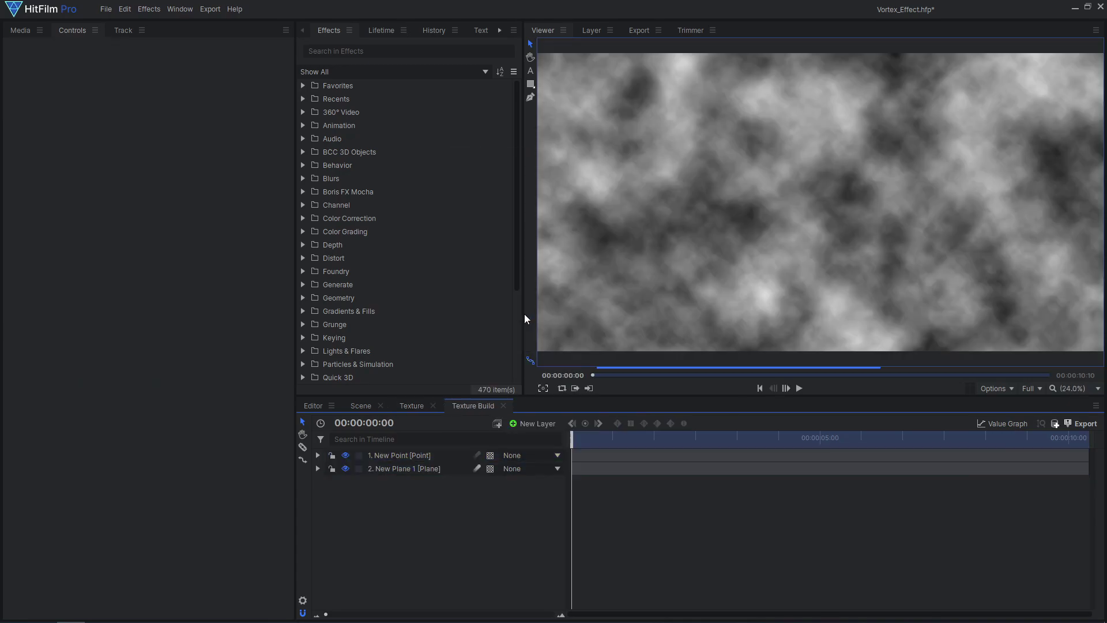
Move the Texture Build layer to Y position -1080.
left_click(411, 405)
left_click(318, 456)
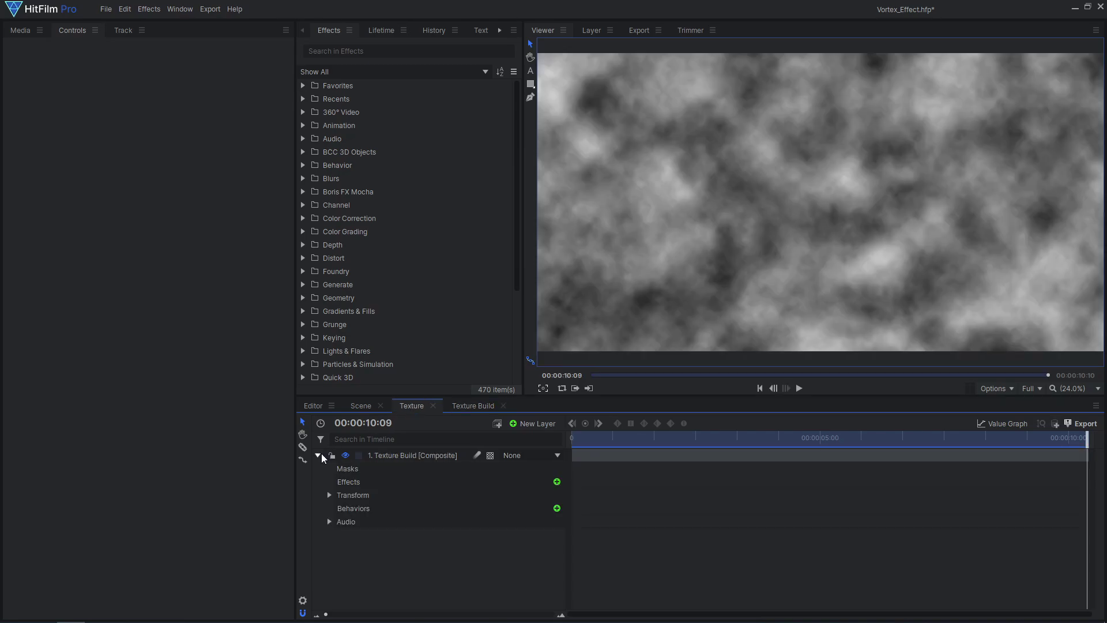
left_click(329, 494)
left_click_drag(554, 535, 507, 535)
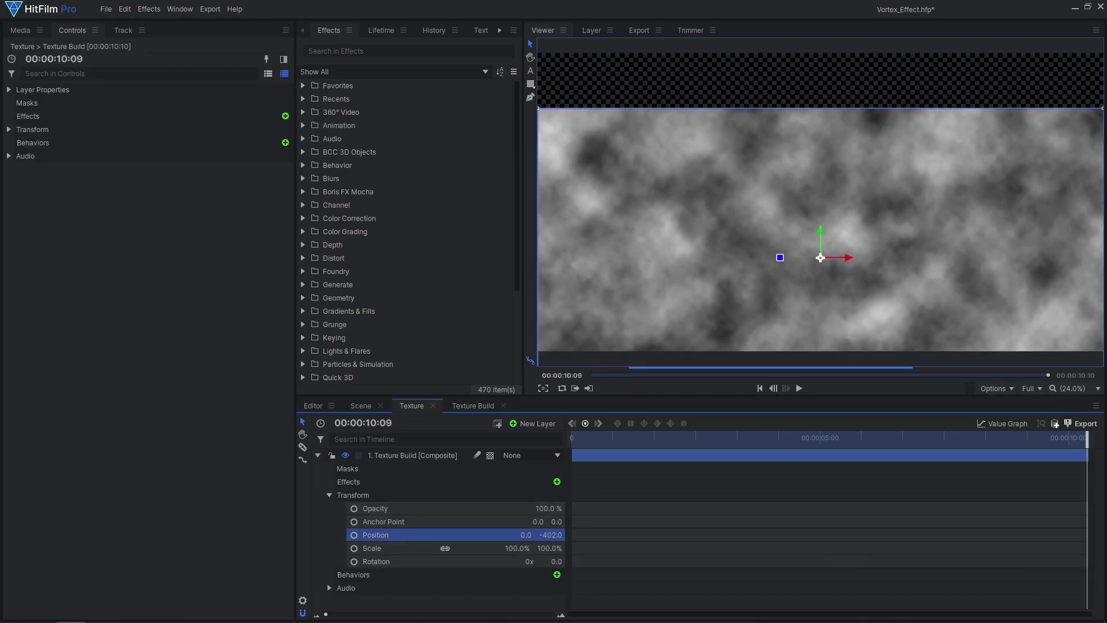
type("-1080")
key("Return")
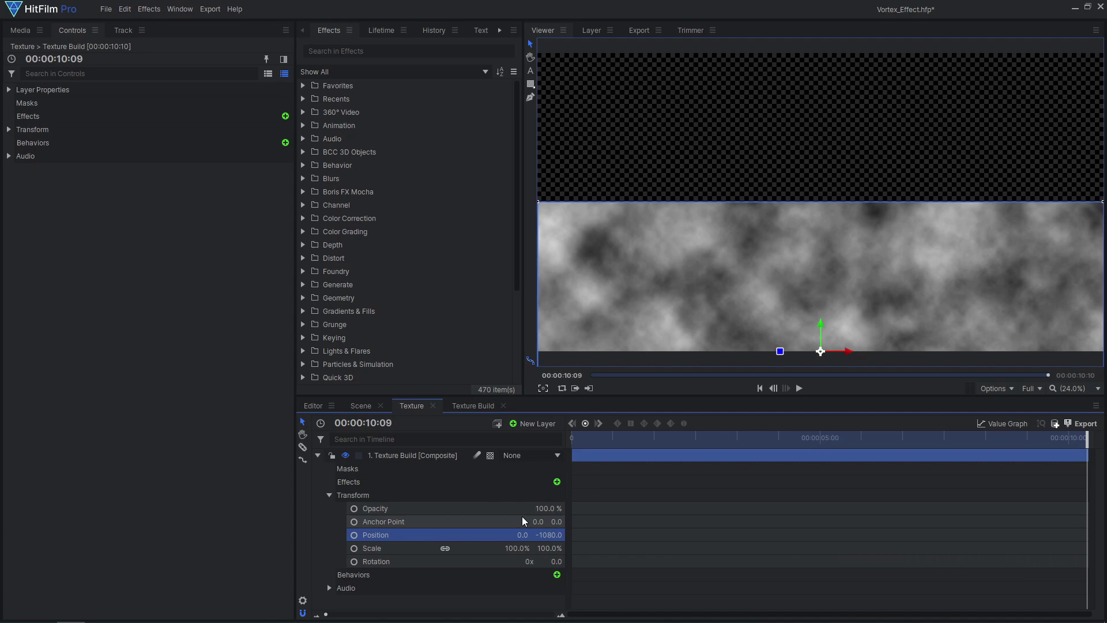
Duplicate the Texture Build layer and set the copy's Y position to 1080.
right_click(424, 454)
left_click(468, 390)
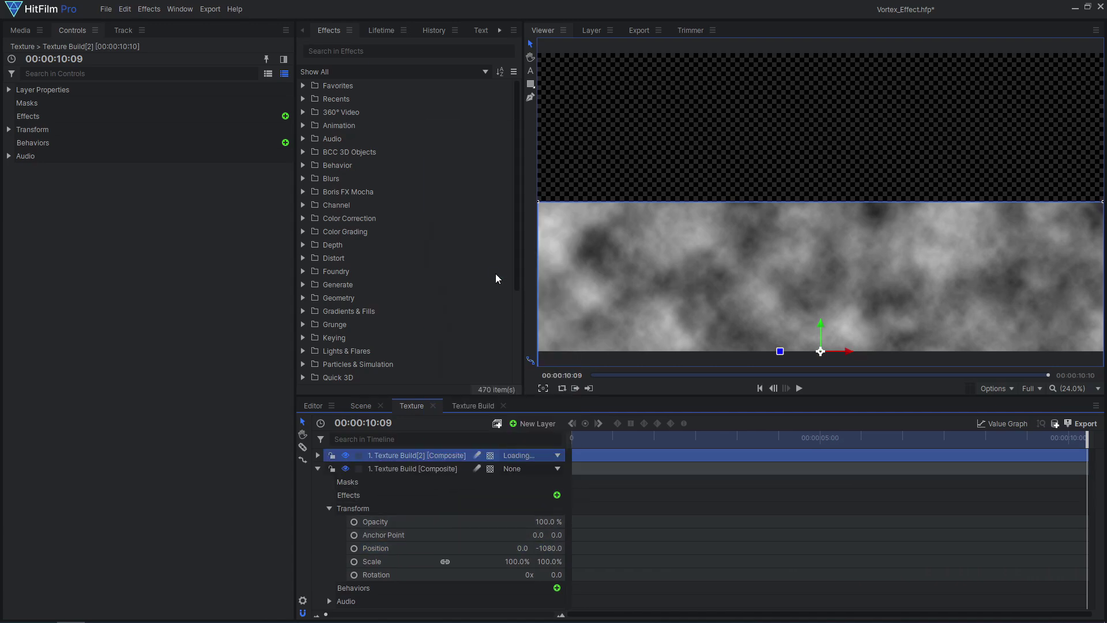
left_click(316, 455)
left_click(329, 495)
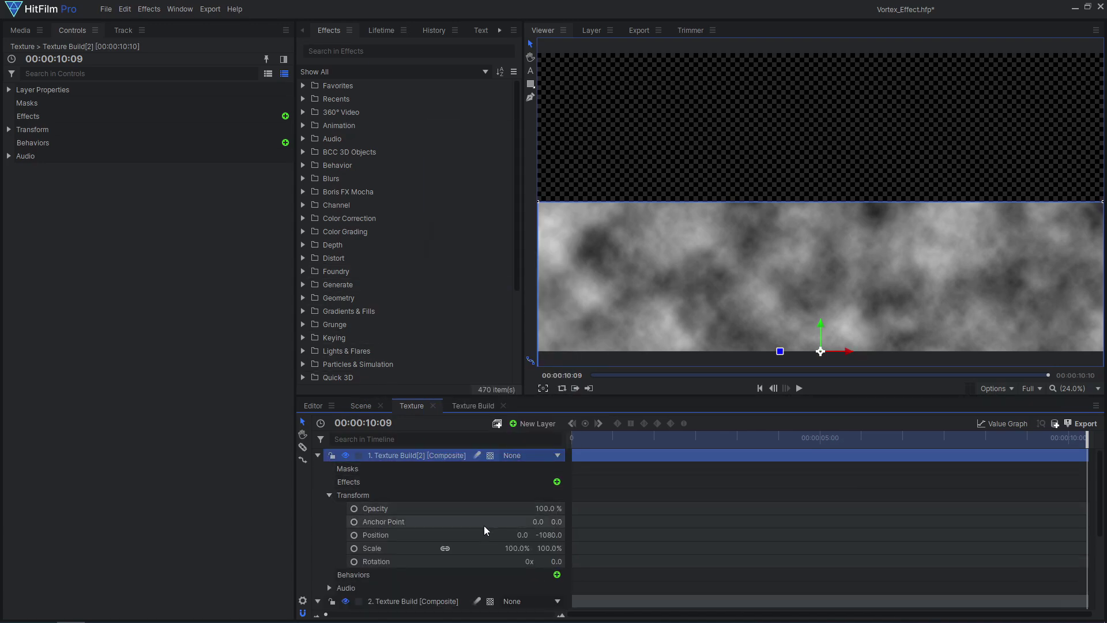
left_click(545, 536)
type("1080")
key("Return")
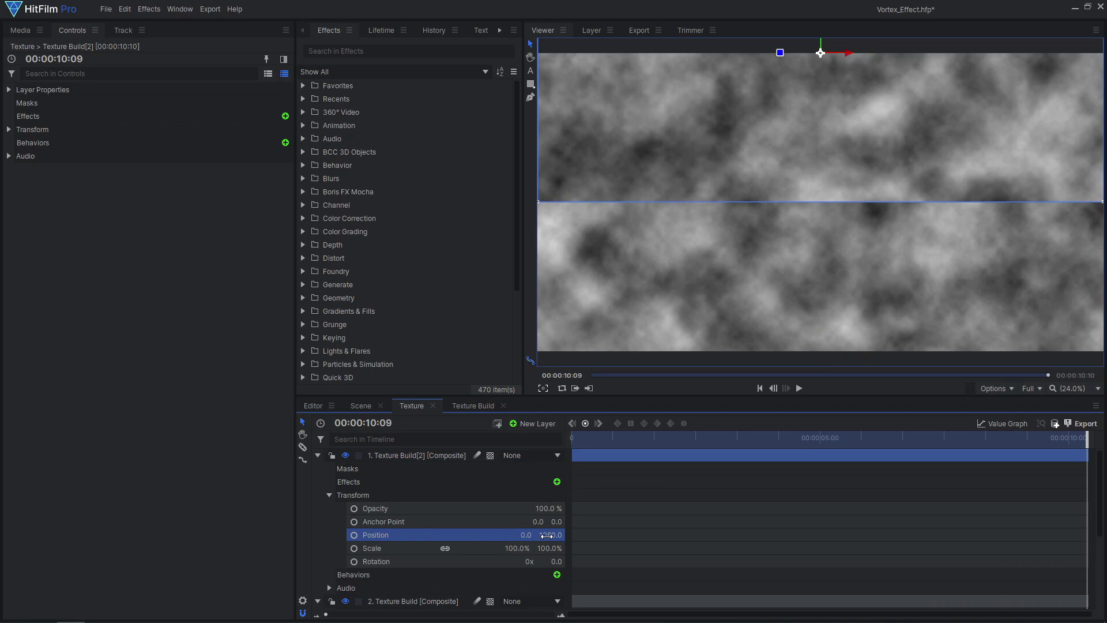
Duplicate the layer again and reset the new copy's position to centre.
right_click(442, 454)
left_click(477, 275)
left_click(318, 455)
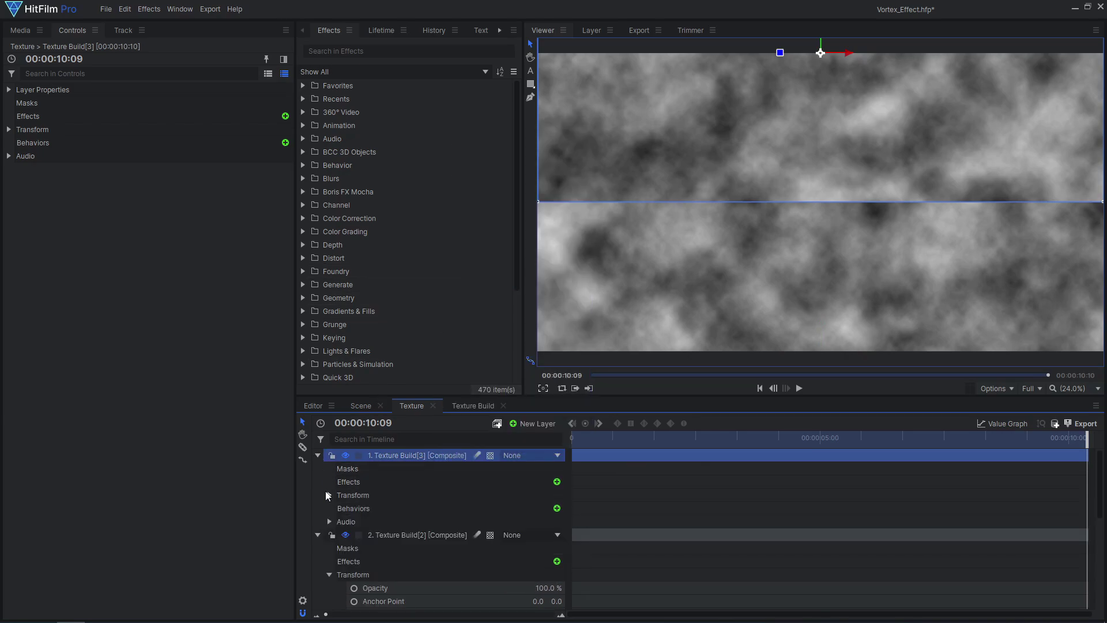
left_click(329, 495)
right_click(362, 494)
left_click(383, 510)
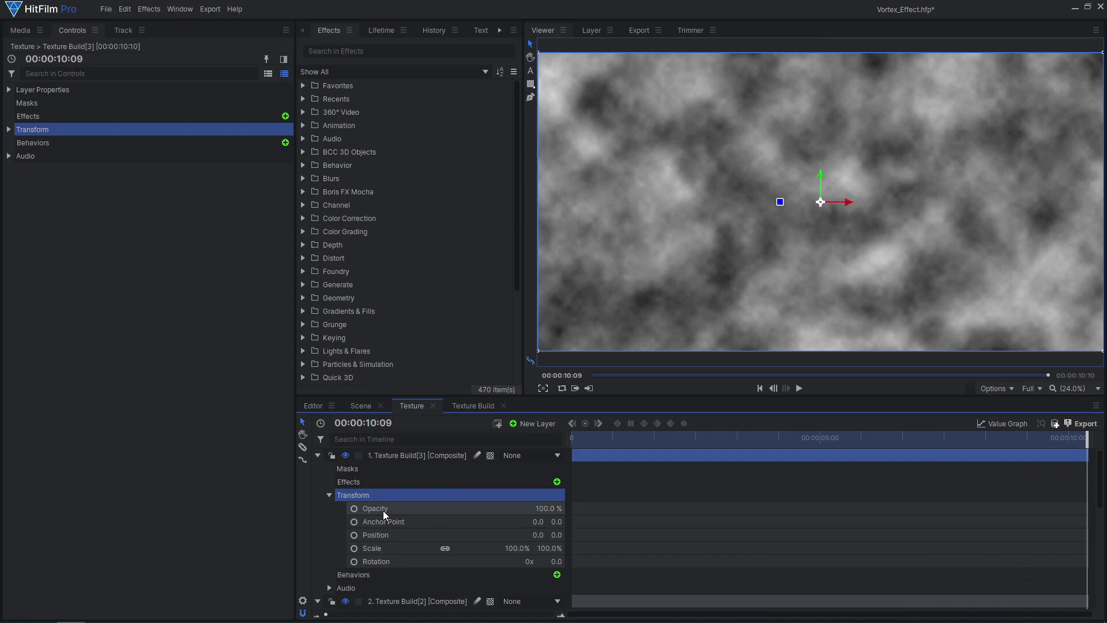
Hide the top copy, draw a rectangular mask strip across the seam, then show the copy again.
left_click(345, 454)
scroll(620, 230, "down", 1)
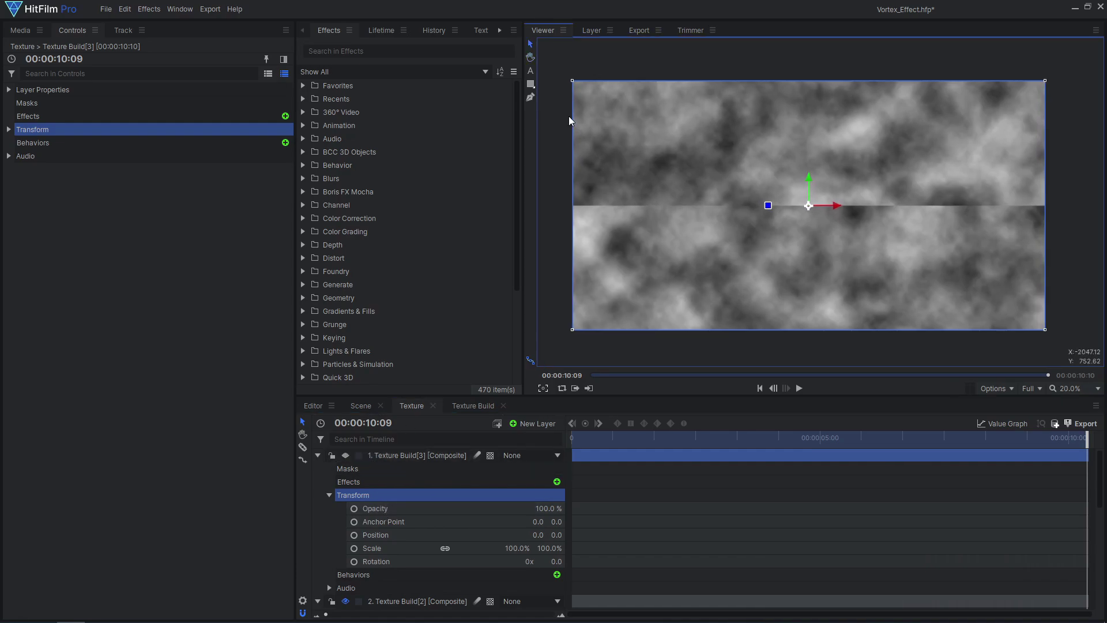
left_click(562, 190)
left_click_drag(568, 202, 764, 213)
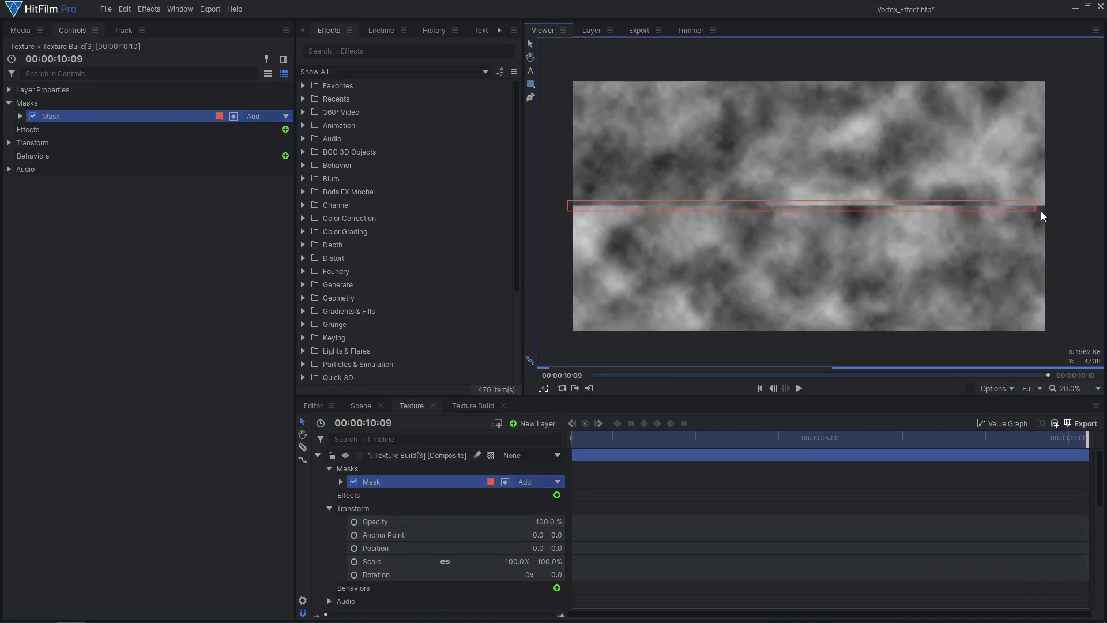
scroll(576, 205, "up", 4)
left_click(346, 455)
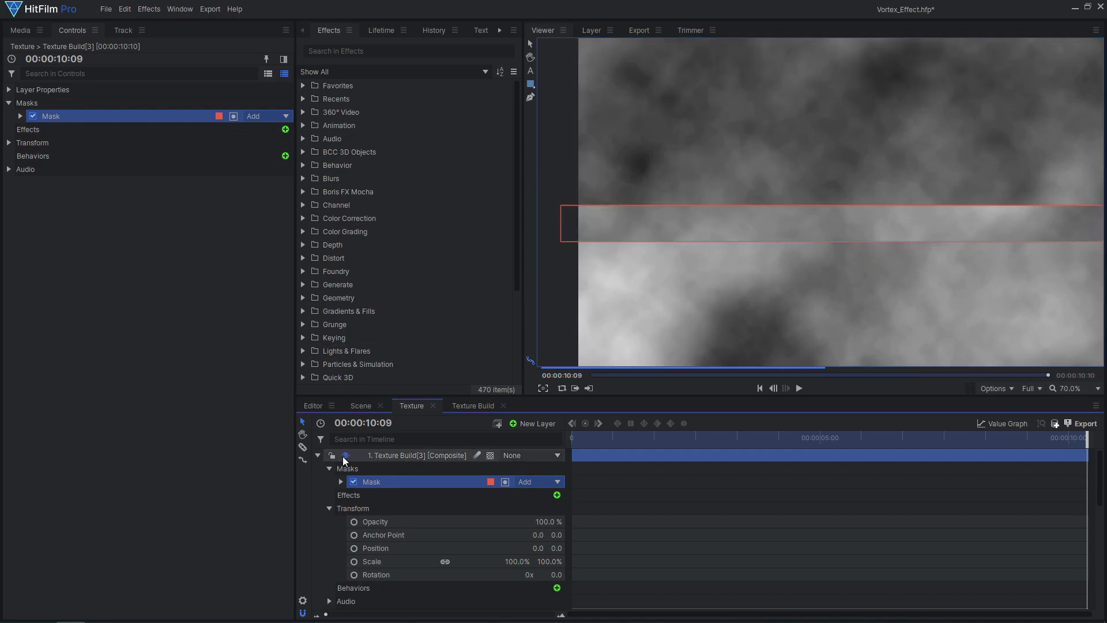
Set the mask's feather direction to Out and preview the tunnel.
left_click(32, 129)
left_click(219, 156)
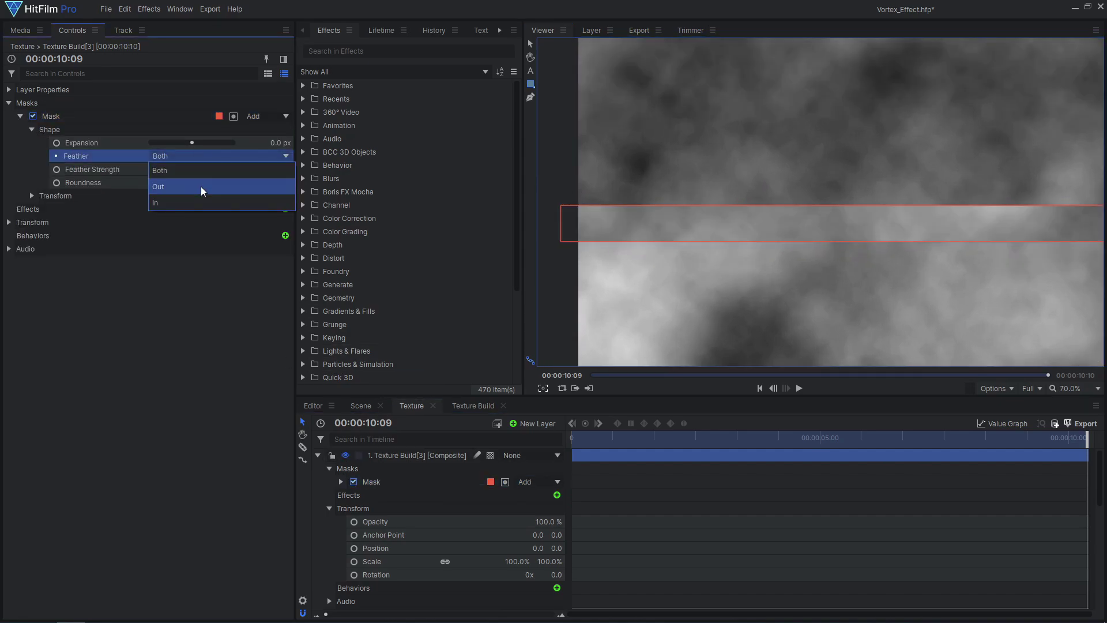
left_click(167, 173)
left_click(780, 387)
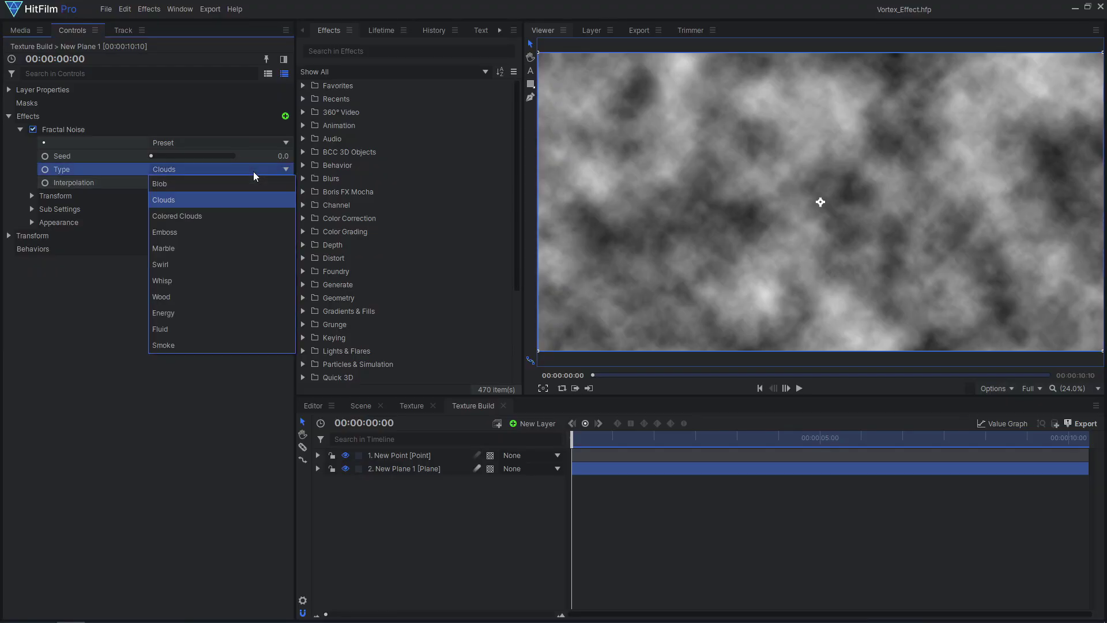
Keep the Clouds noise type, darken Color 2, and adjust the noise offset and exposure.
left_click(253, 171)
left_click(32, 222)
left_click(43, 235)
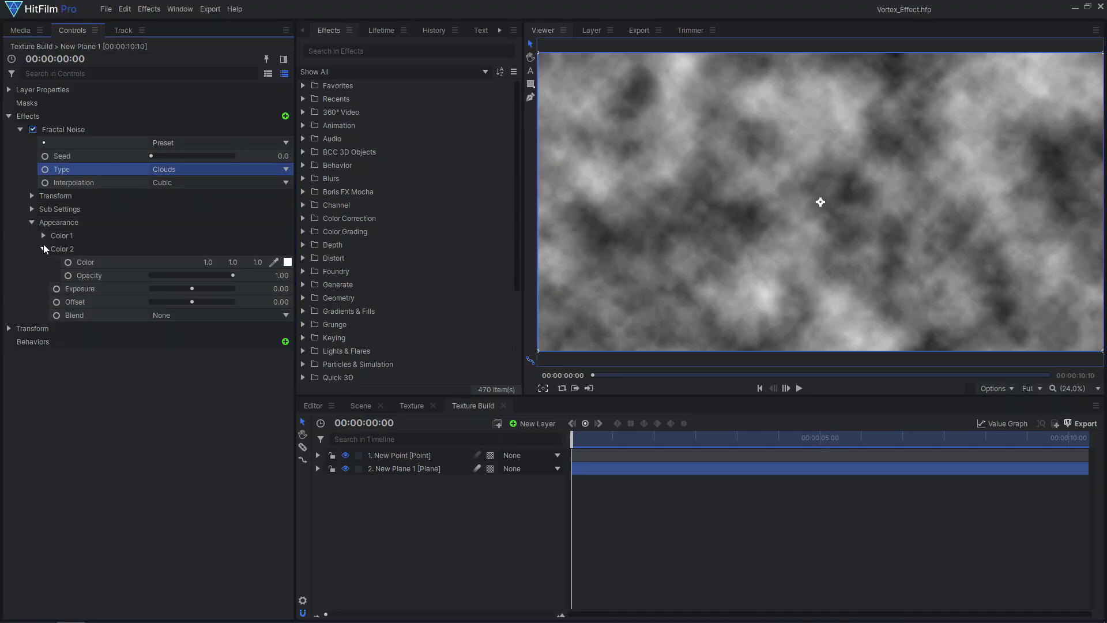
left_click(43, 275)
left_click(287, 289)
left_click(650, 417)
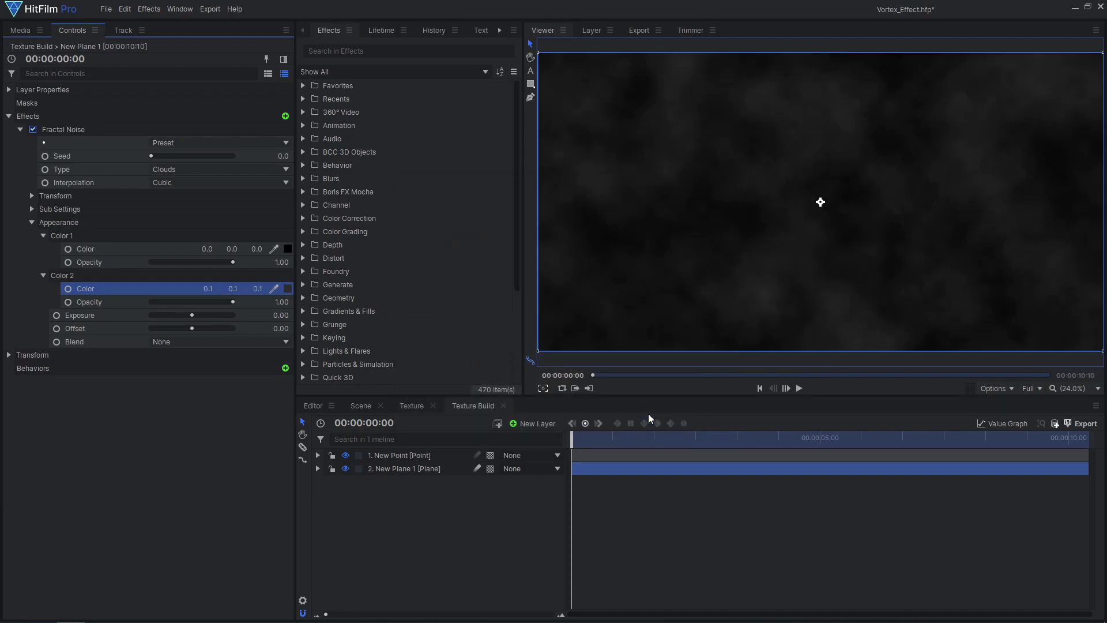
left_click_drag(192, 328, 194, 315)
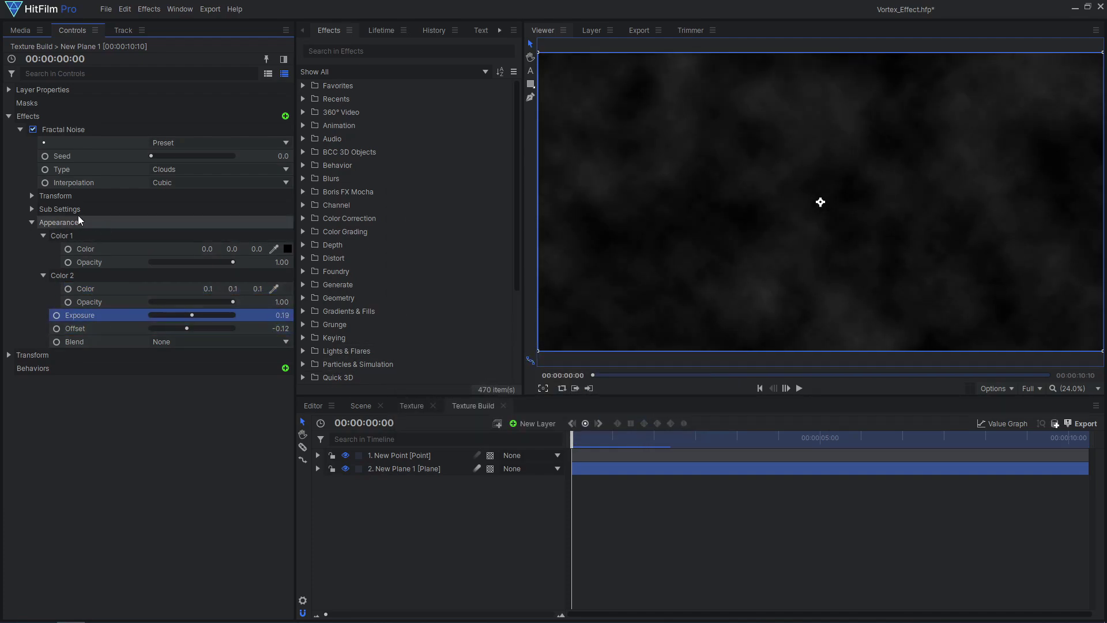
Shrink the noise scale and stretch it with Axis Scale X at 47%.
left_click(31, 195)
left_click_drag(277, 251, 264, 278)
left_click(43, 264)
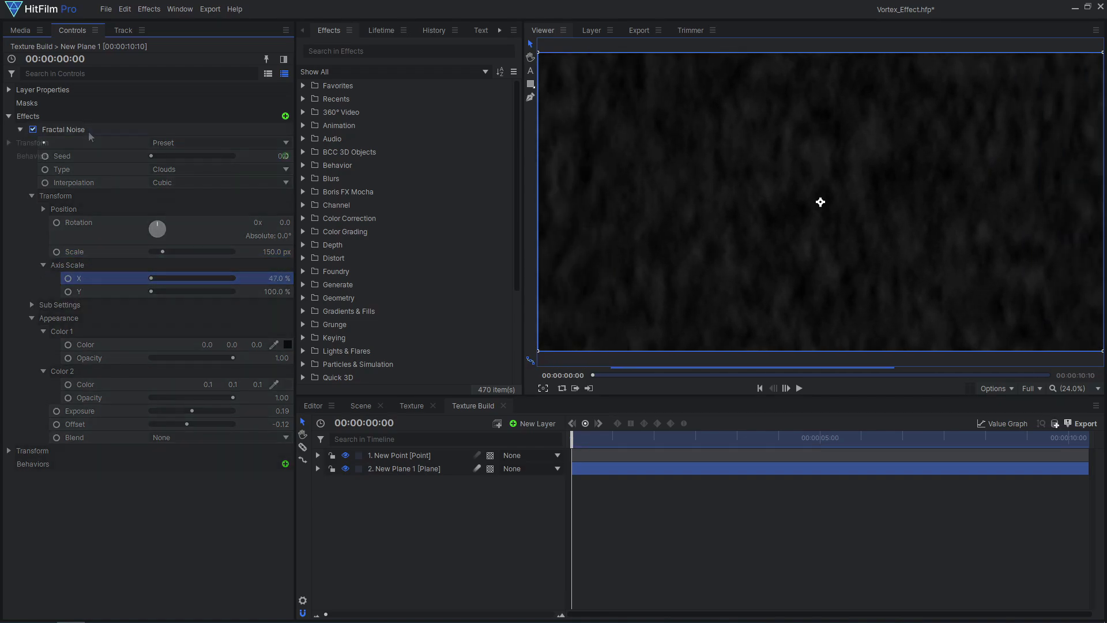
Duplicate the Fractal Noise effect and set the copy's blend mode to Add.
right_click(88, 132)
left_click(123, 174)
left_click(19, 143)
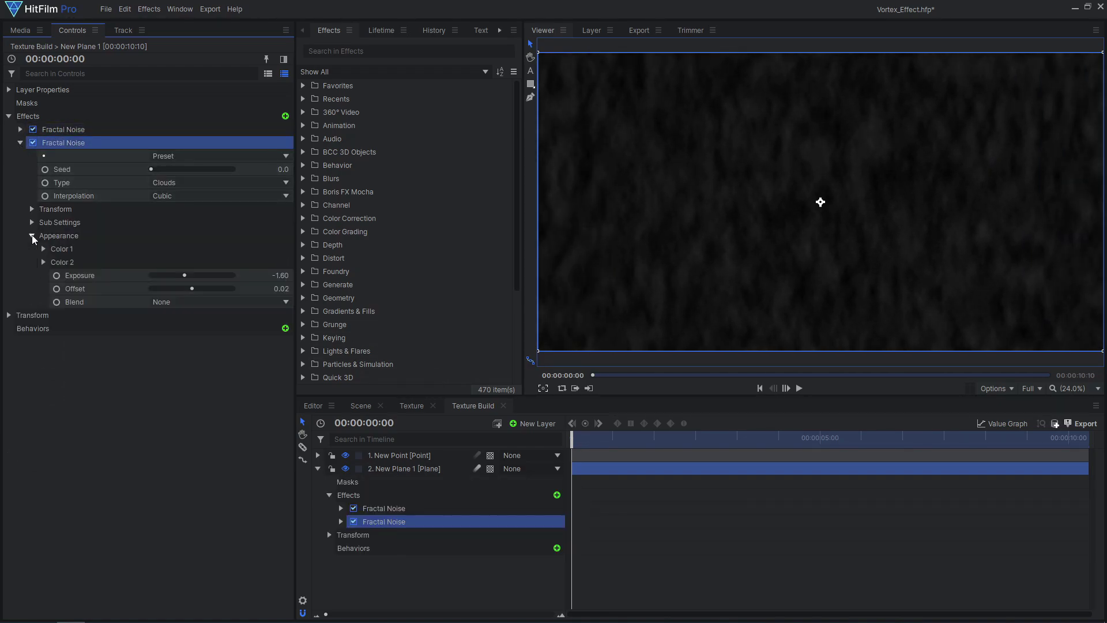
left_click(191, 302)
left_click(187, 351)
Give the duplicate a brown Color 2, offset -0.53 and random seed 3200.
left_click(43, 249)
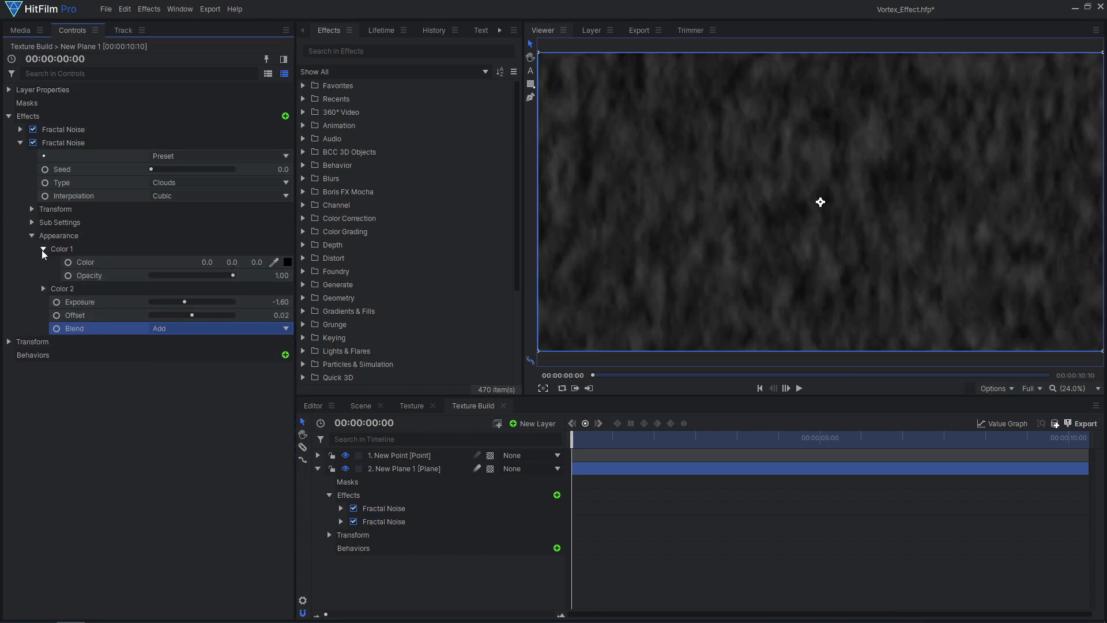
left_click(44, 275)
left_click(287, 301)
left_click(652, 416)
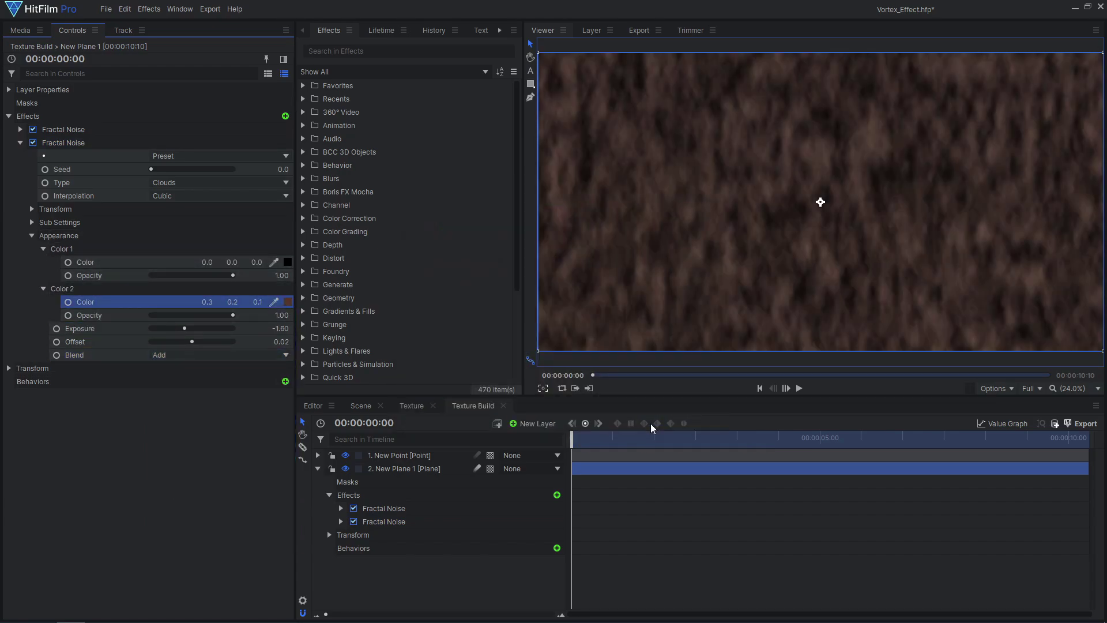
left_click_drag(191, 342, 170, 341)
left_click_drag(151, 168, 185, 173)
left_click(83, 224)
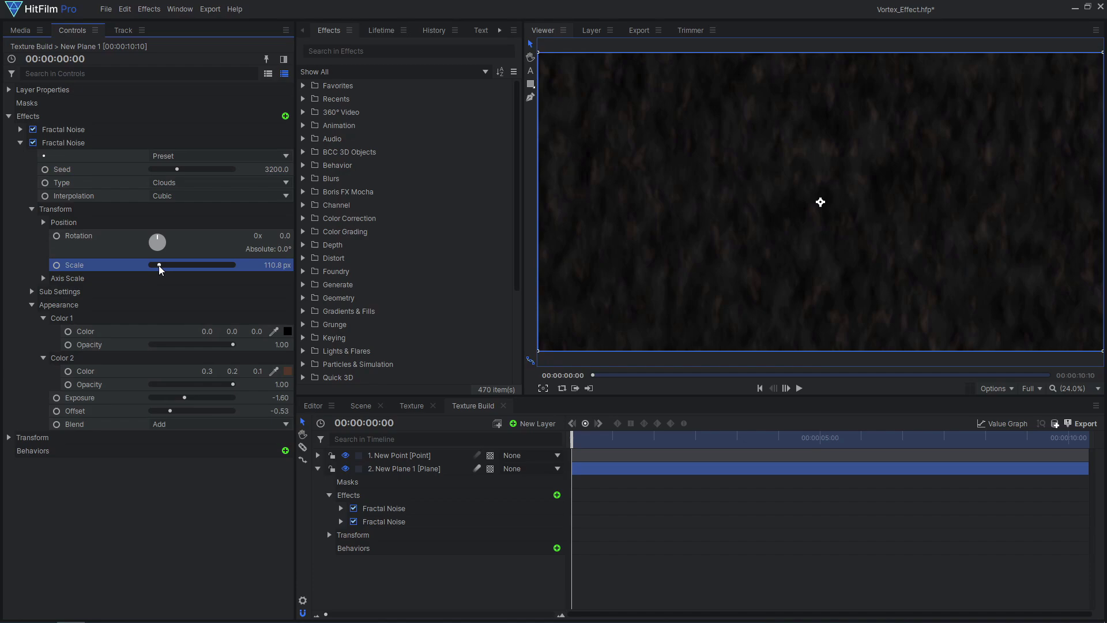
left_click(361, 405)
left_click(468, 406)
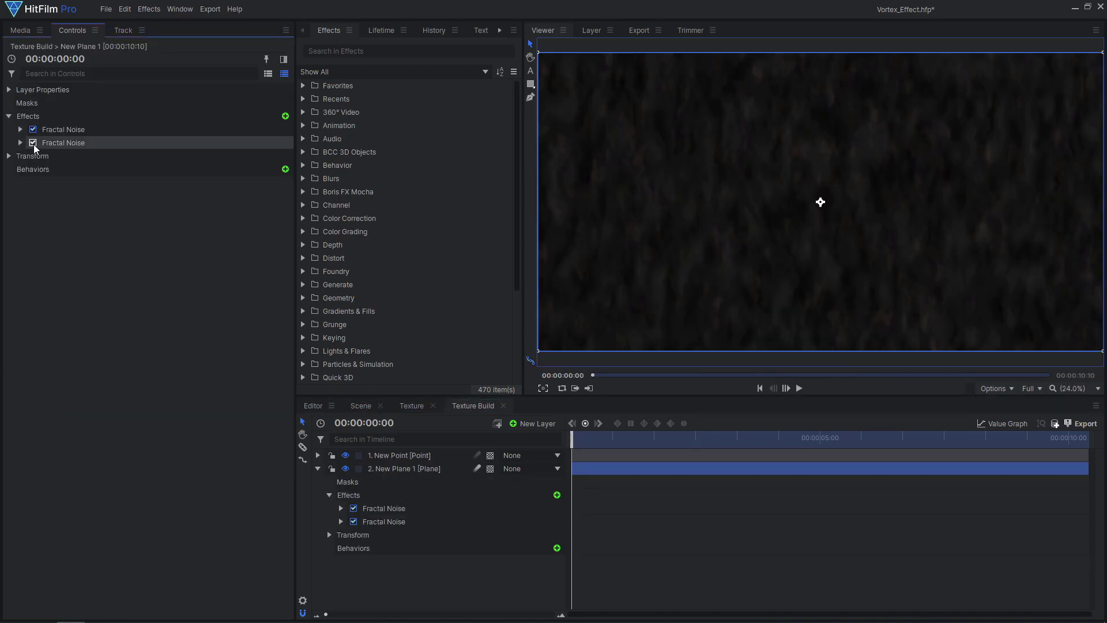
Set the third noise to Energy type with a light blue Color 2 and darker exposure.
left_click(384, 534)
left_click(287, 288)
left_click(473, 286)
key("Return")
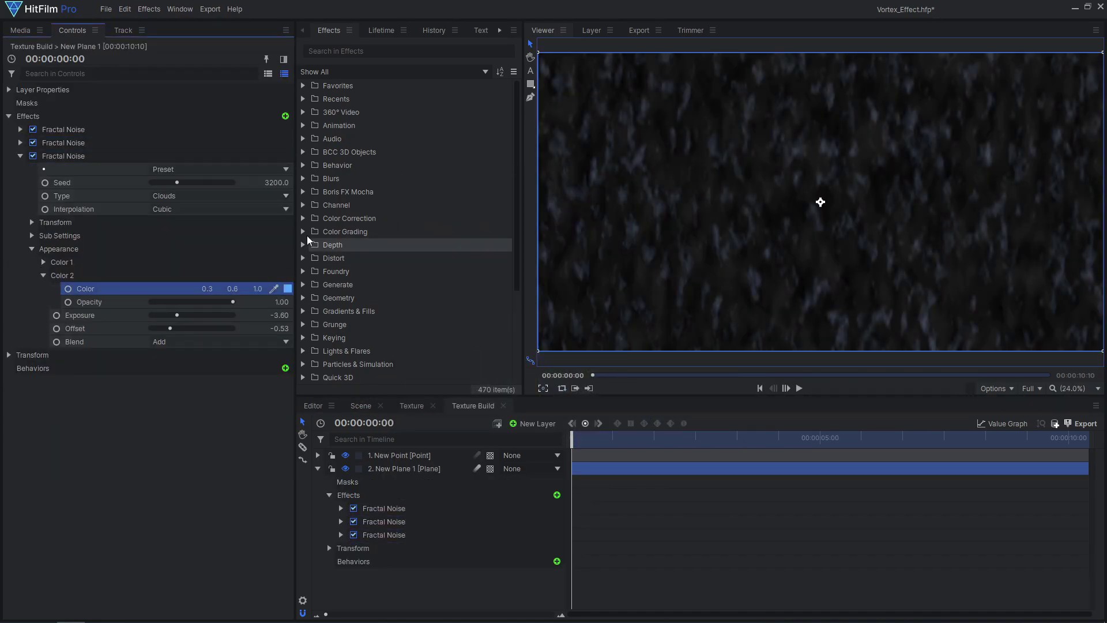
left_click(219, 195)
left_click(220, 338)
left_click_drag(170, 328, 173, 314)
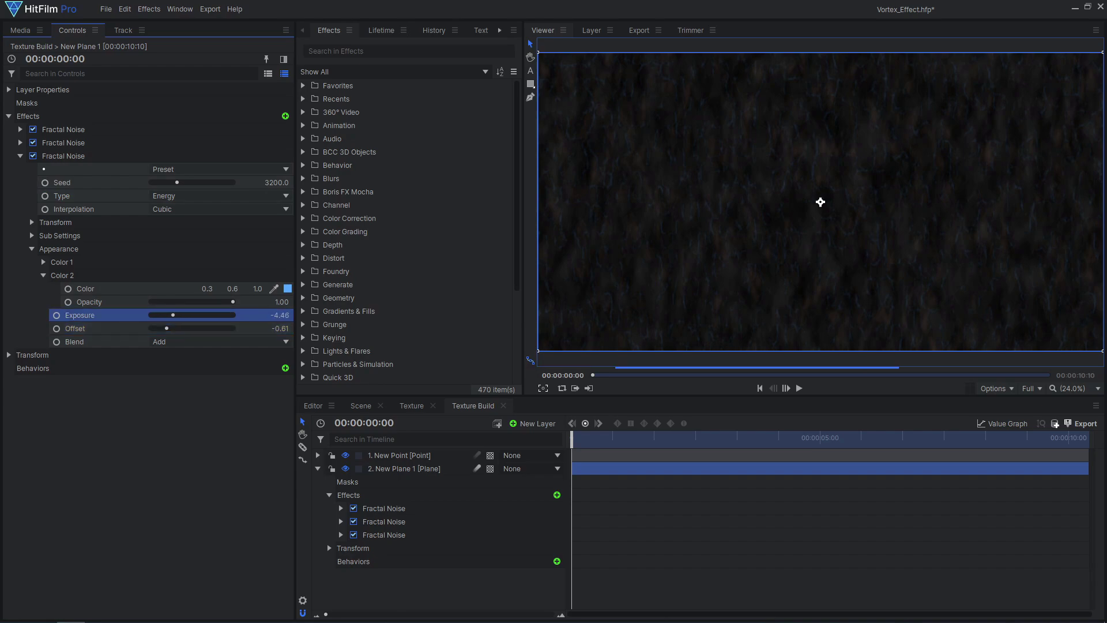
Duplicate the second Fractal Noise and give it a deep blue Color 2, brighter exposure and new offset.
left_click(418, 407)
left_click(467, 405)
left_click(124, 143)
key("ctrl+d")
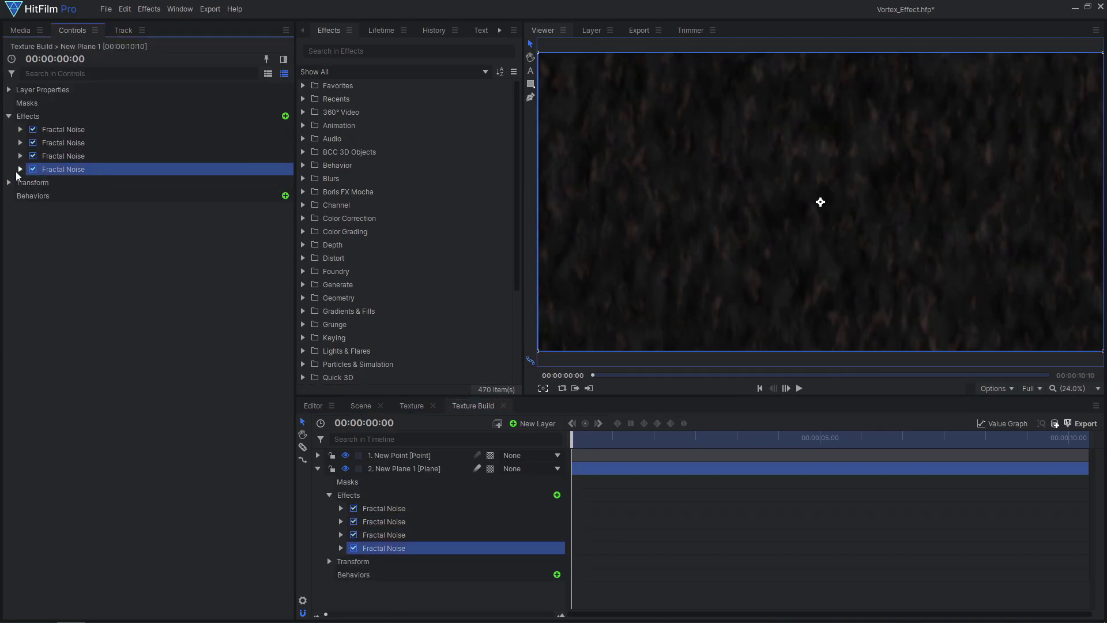
left_click(20, 169)
left_click(288, 301)
left_click(581, 222)
left_click(652, 412)
left_click(291, 328)
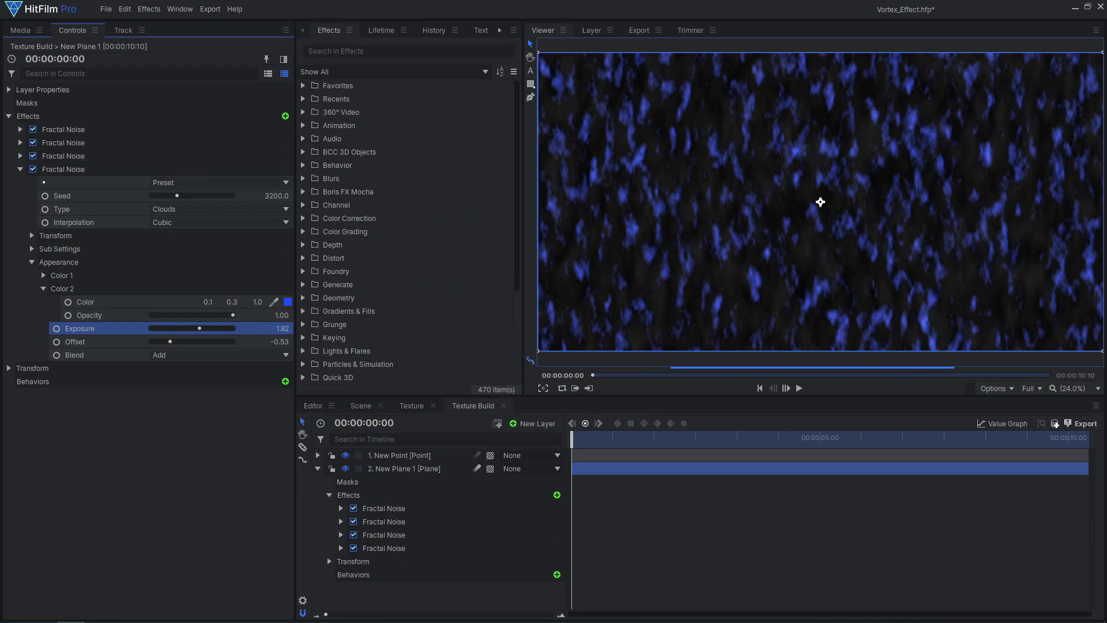
left_click_drag(199, 328, 216, 328)
left_click_drag(170, 341, 163, 342)
Create a fifth Fractal Noise copy with seed 8000 and a red Color 2.
key("ctrl+d")
left_click_drag(177, 208, 216, 208)
left_click(32, 276)
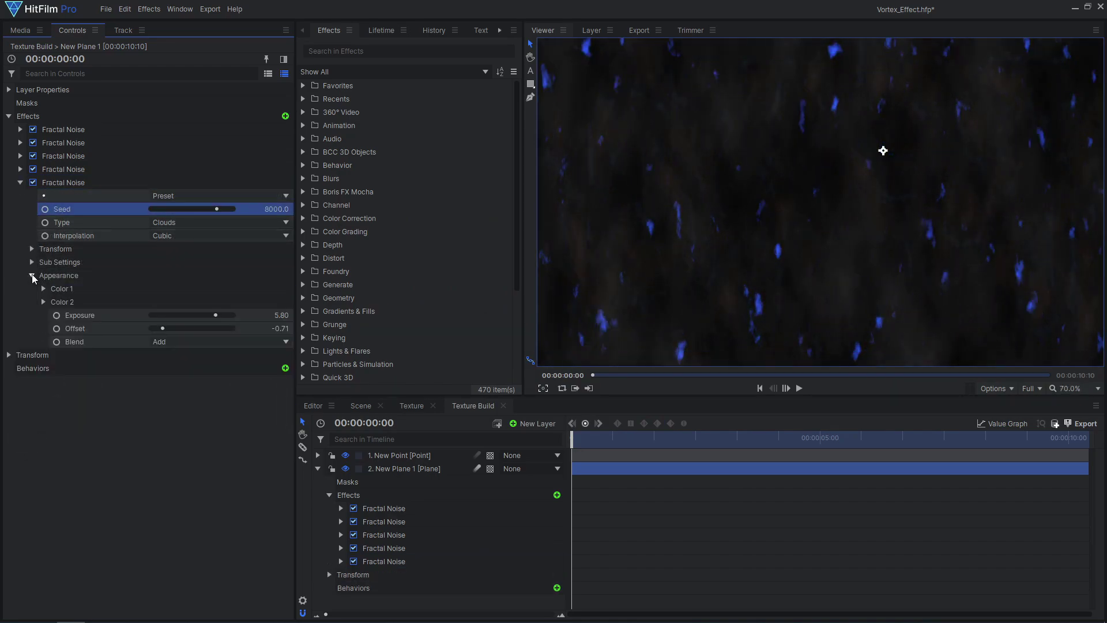
left_click(43, 301)
left_click(288, 315)
left_click(540, 217)
left_click(652, 412)
Duplicate the fifth noise and set the new copy's Color 2 to white.
left_click(21, 182)
right_click(103, 181)
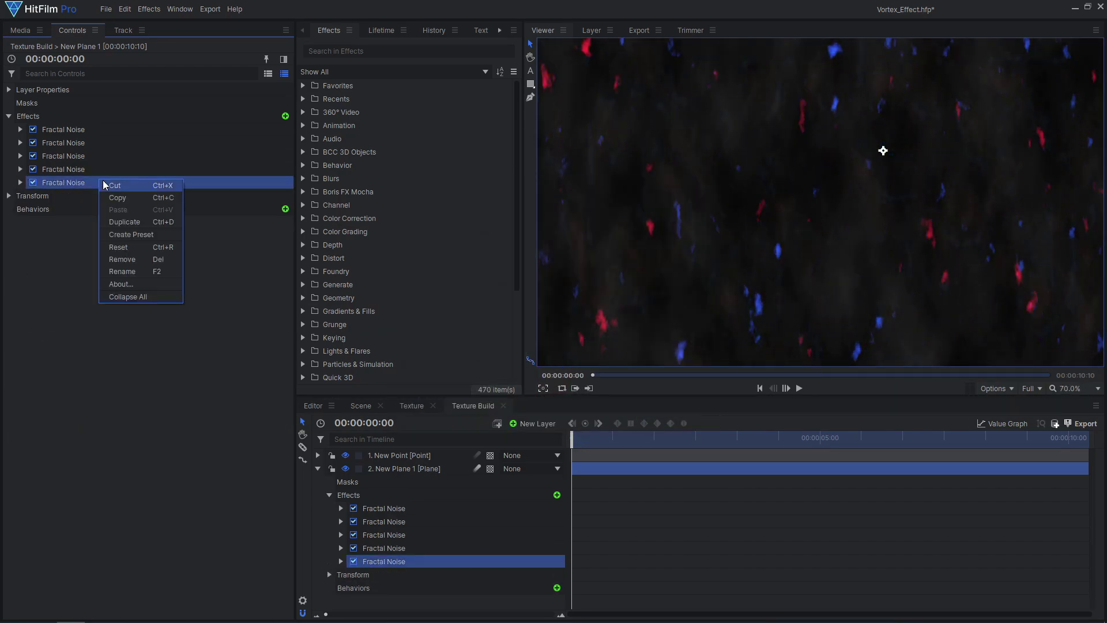
left_click(124, 222)
left_click(33, 288)
left_click(43, 315)
left_click(287, 328)
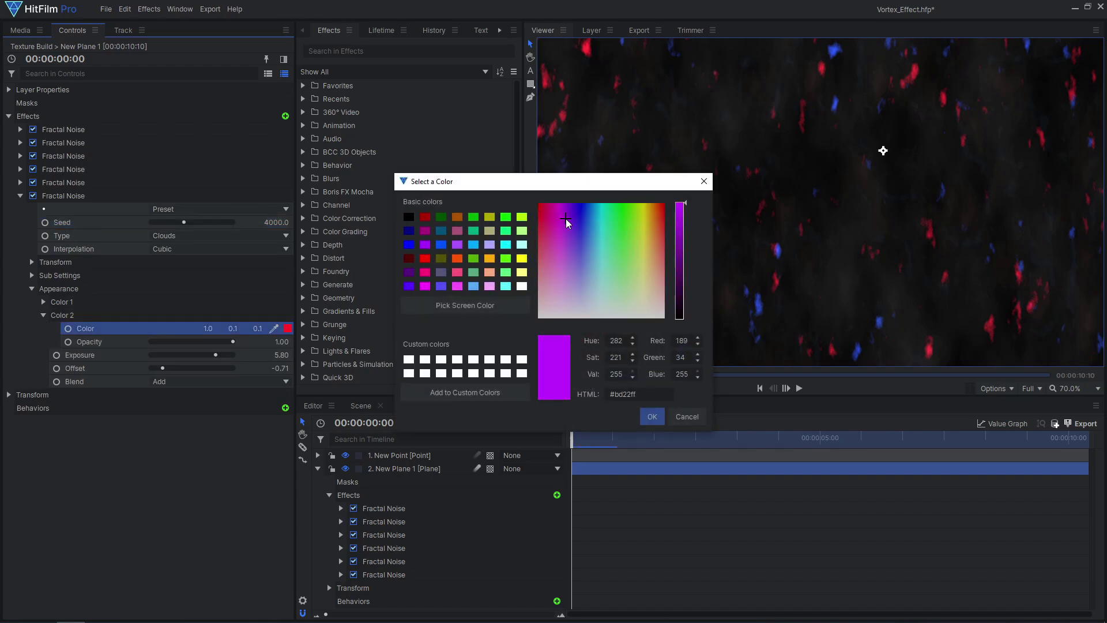
left_click(522, 286)
left_click(652, 416)
Stretch the white noise's Axis Scale to X 185, Y 17 and preview it on the tunnel.
left_click(32, 262)
left_click(43, 344)
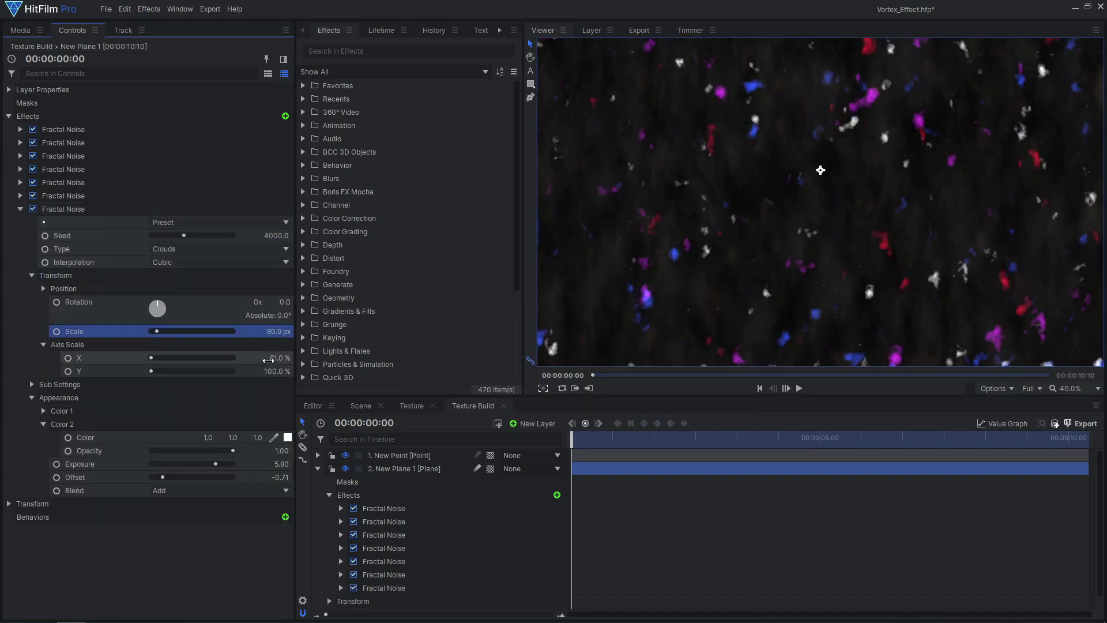
left_click(151, 370)
left_click_drag(163, 476, 160, 477)
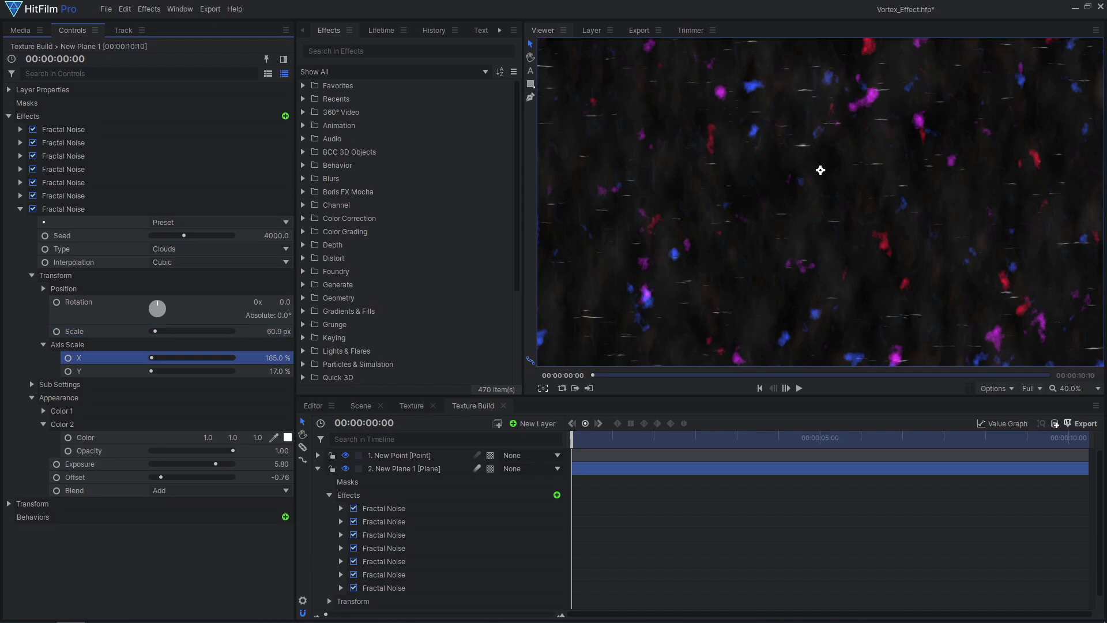
left_click(361, 405)
left_click_drag(624, 440, 732, 445)
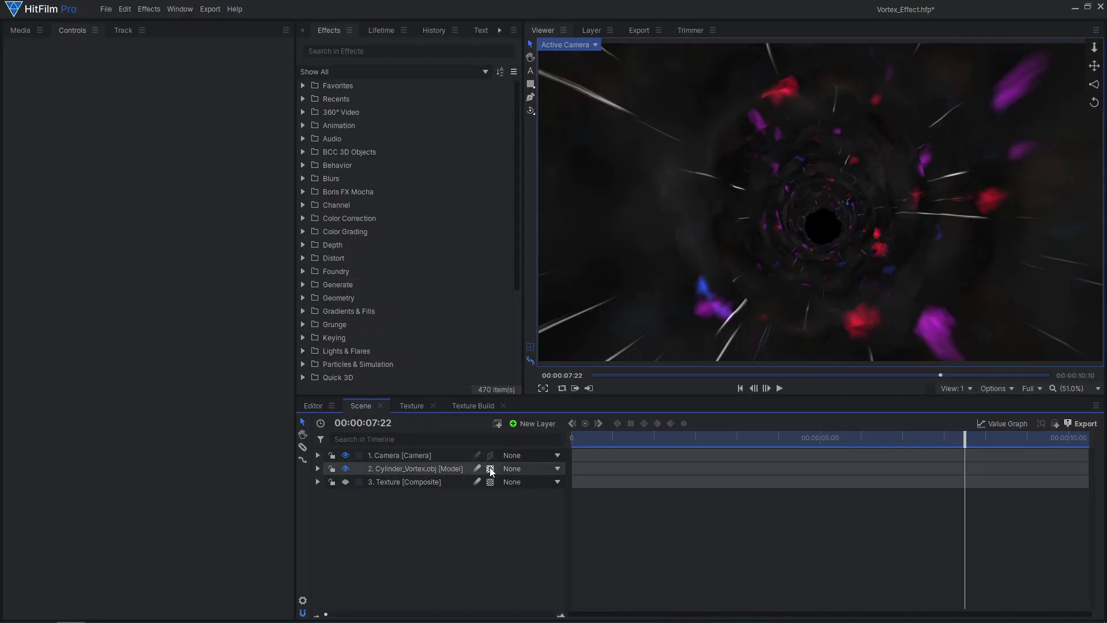
Enable motion blur on Cylinder_Vortex.obj and bend its Curves RGB curve into a contrast S-shape.
left_click(478, 468)
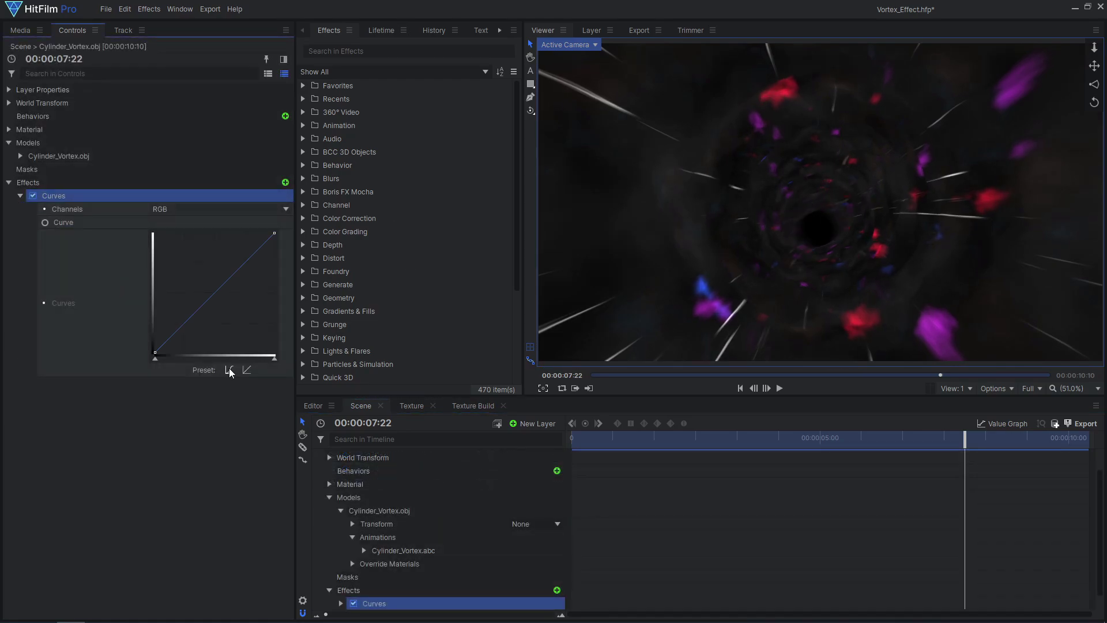
left_click_drag(214, 291, 215, 278)
left_click(164, 341)
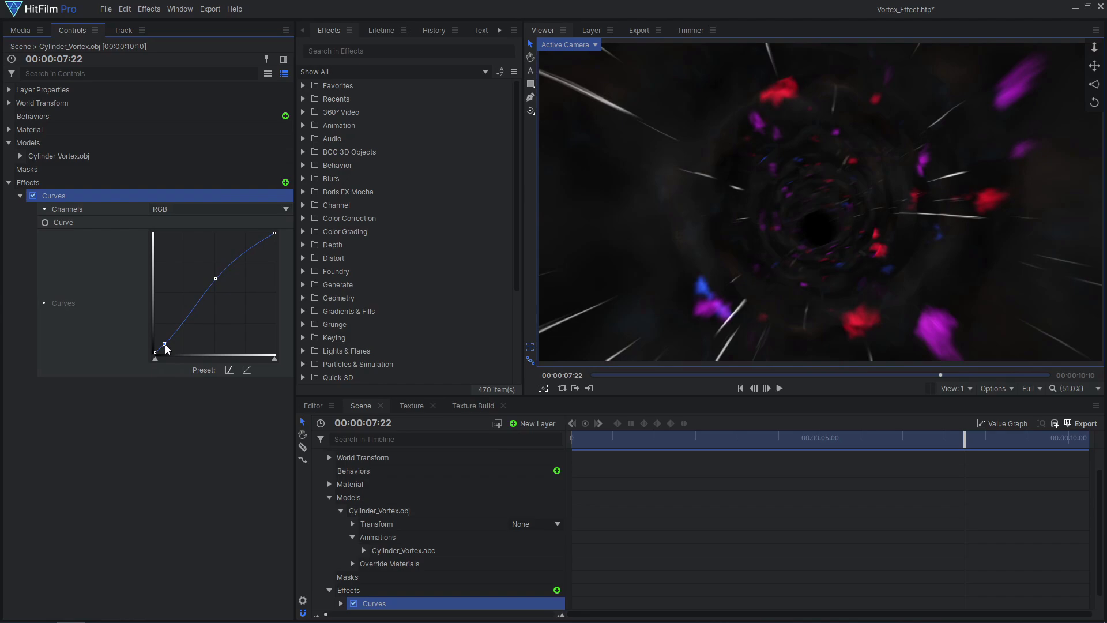
left_click(203, 208)
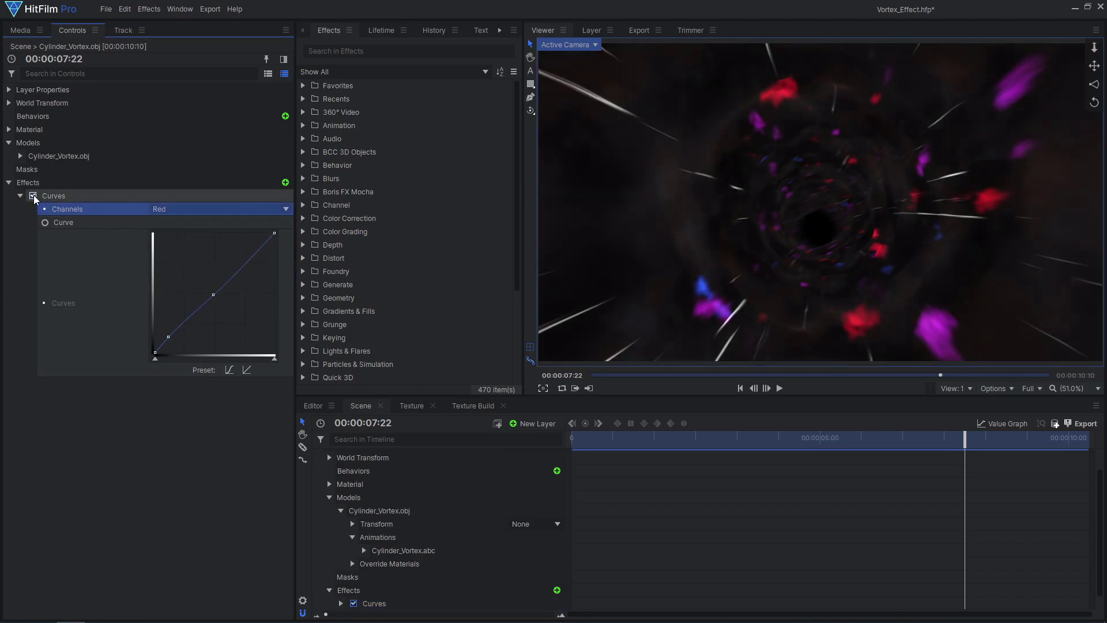
Place New Plane 1 in the scene timeline above the Texture composite.
left_click(21, 30)
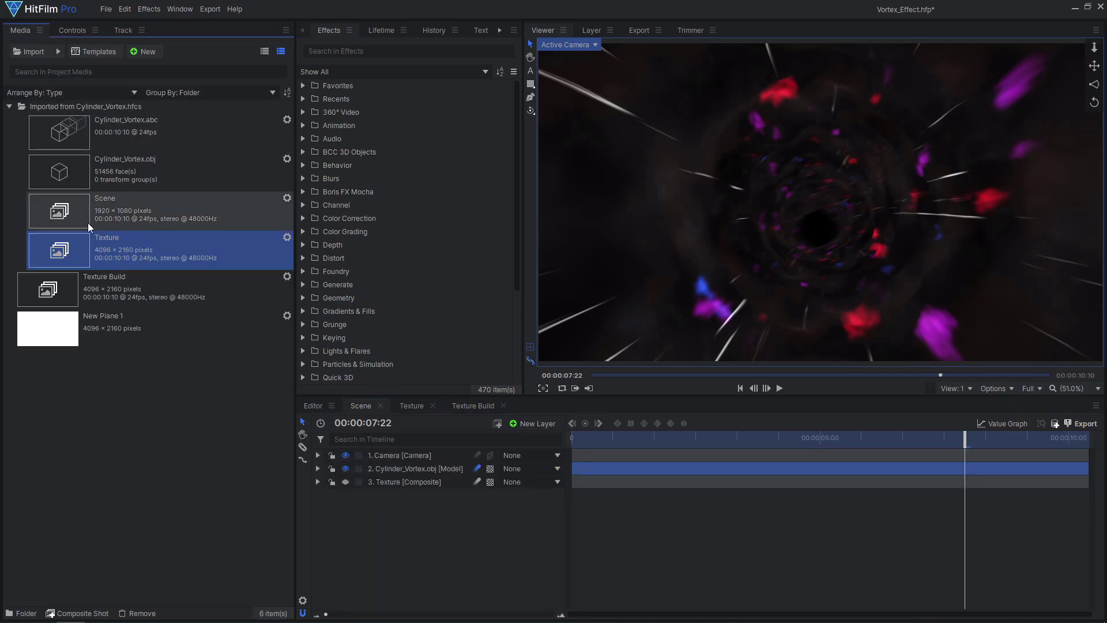
left_click_drag(112, 325, 130, 334)
left_click_drag(403, 506, 419, 483)
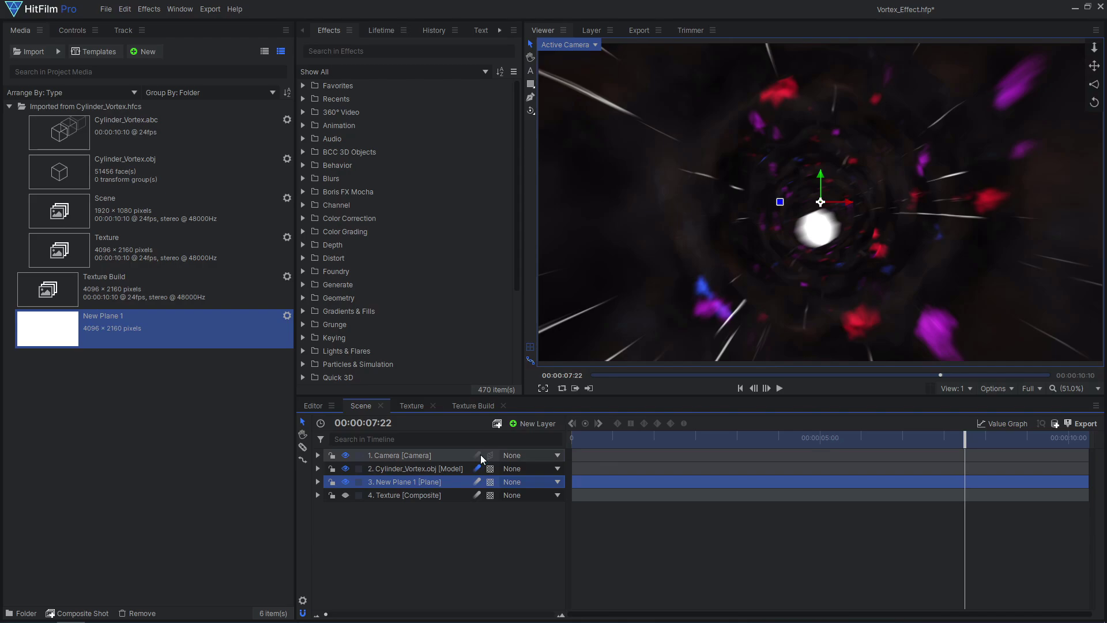
Add a grade layer with Super Glow, a lower threshold and Glow radius 240.6 px.
left_click(531, 424)
left_click(531, 459)
left_click(72, 30)
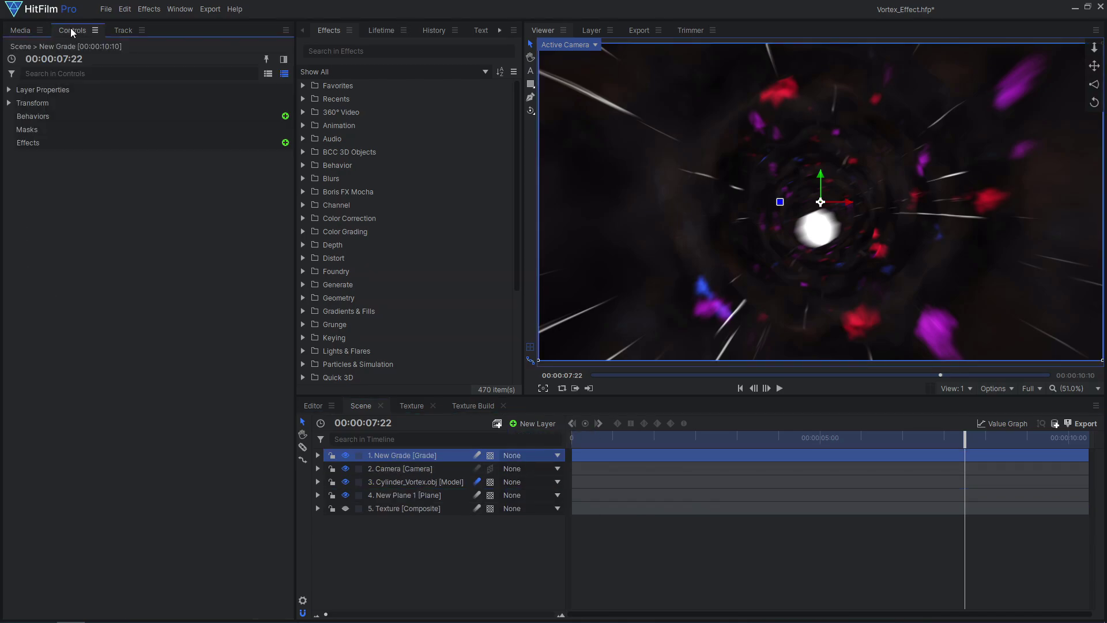
left_click(284, 142)
type("super")
key("Return")
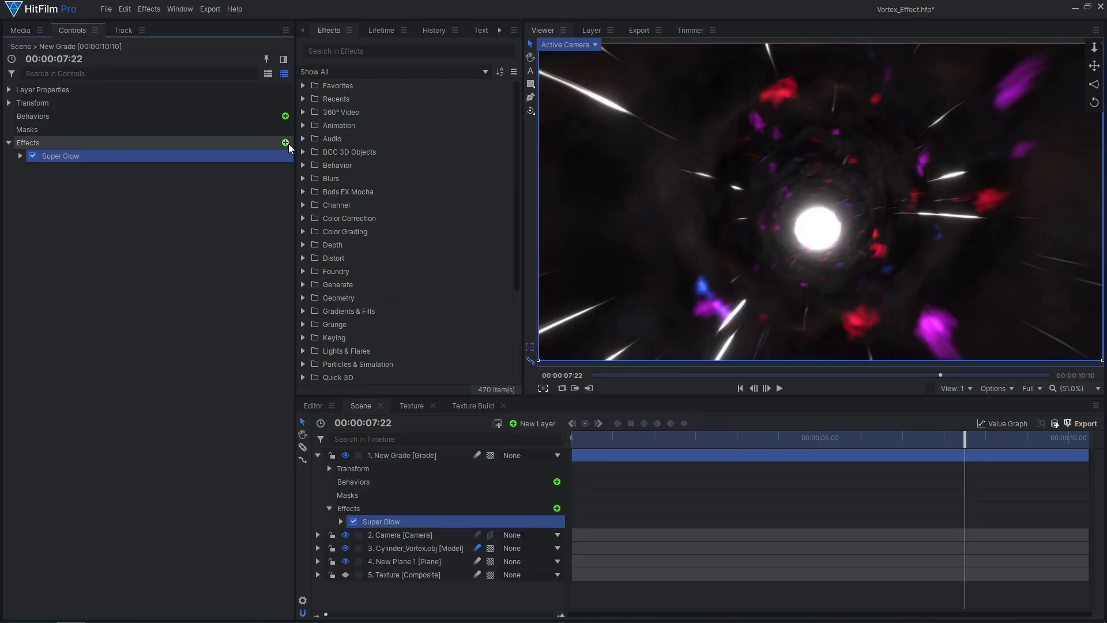
left_click(21, 156)
mouse_move(182, 223)
left_mouse_down()
mouse_move(167, 226)
mouse_move(181, 237)
left_mouse_up()
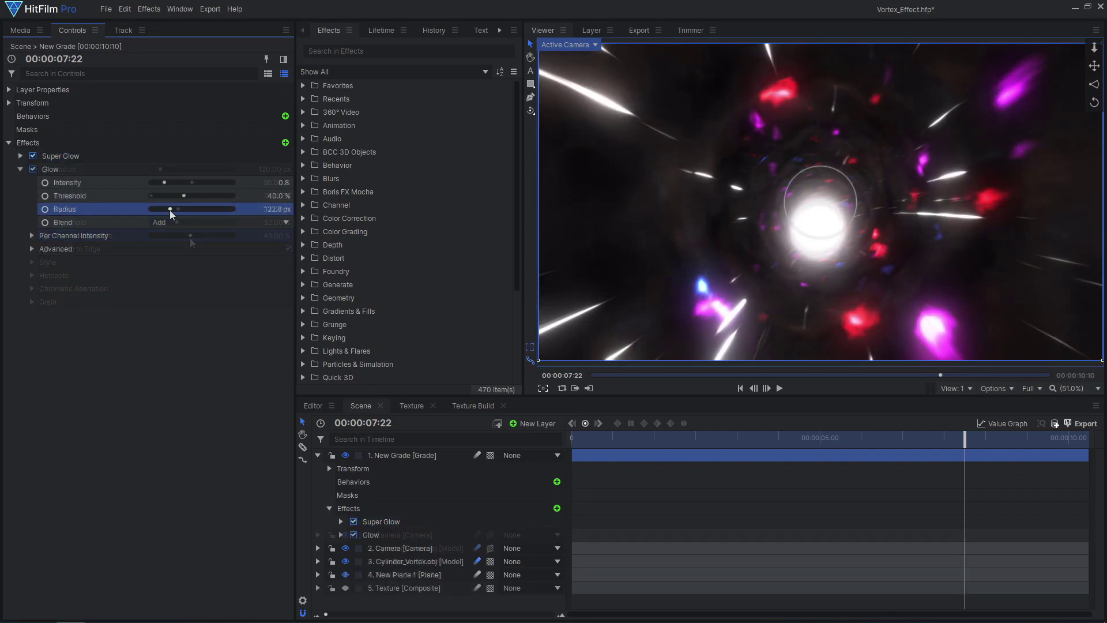
left_click_drag(170, 210, 156, 182)
Give New Plane 1 a dark grey Fill Color blended at about 83%.
left_click(317, 455)
left_click(403, 495)
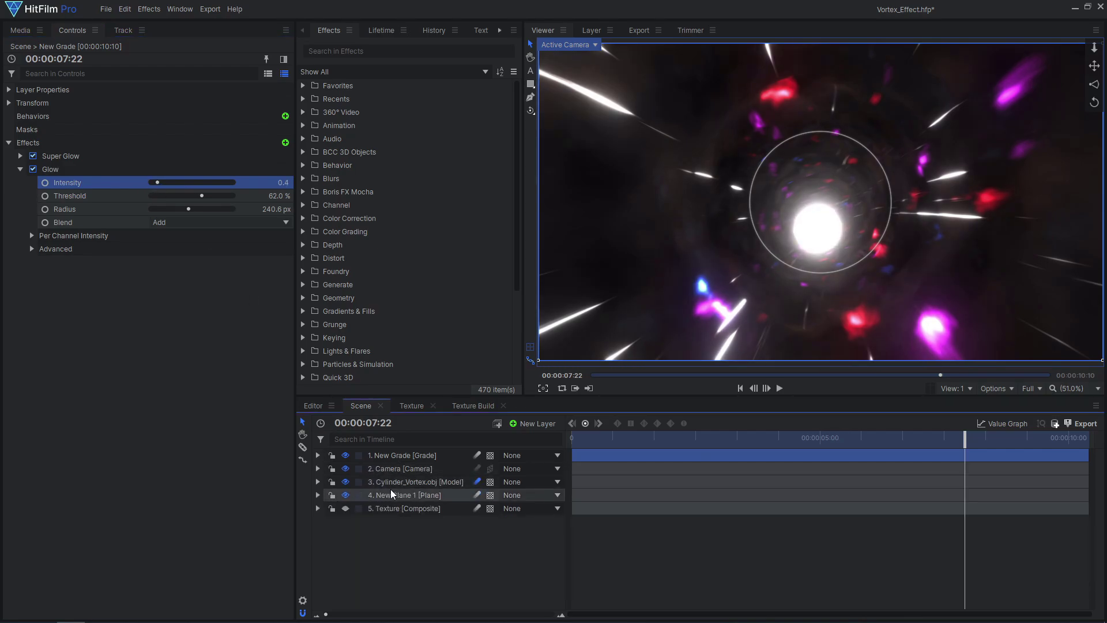
left_click(286, 116)
type("fill")
key("Return")
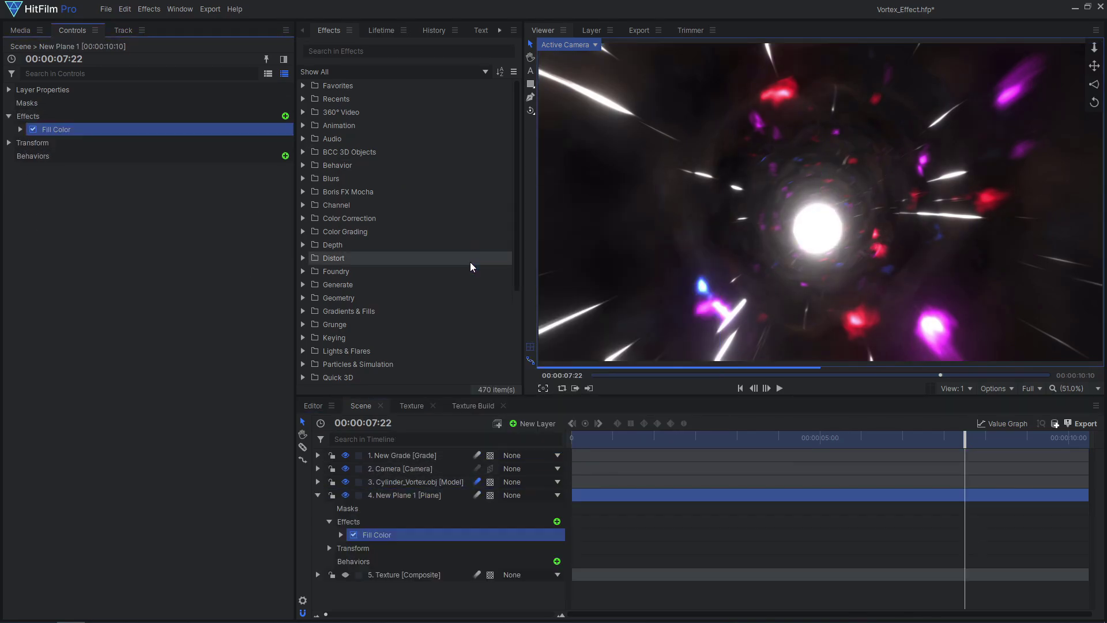
left_click(686, 283)
left_click(652, 416)
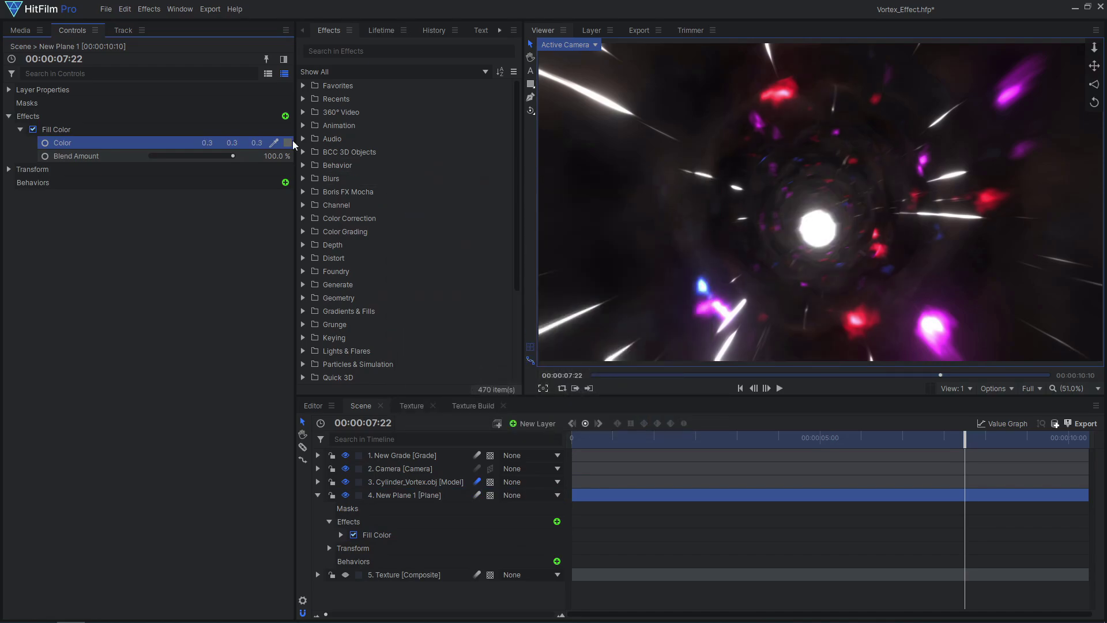
left_click_drag(233, 158, 223, 164)
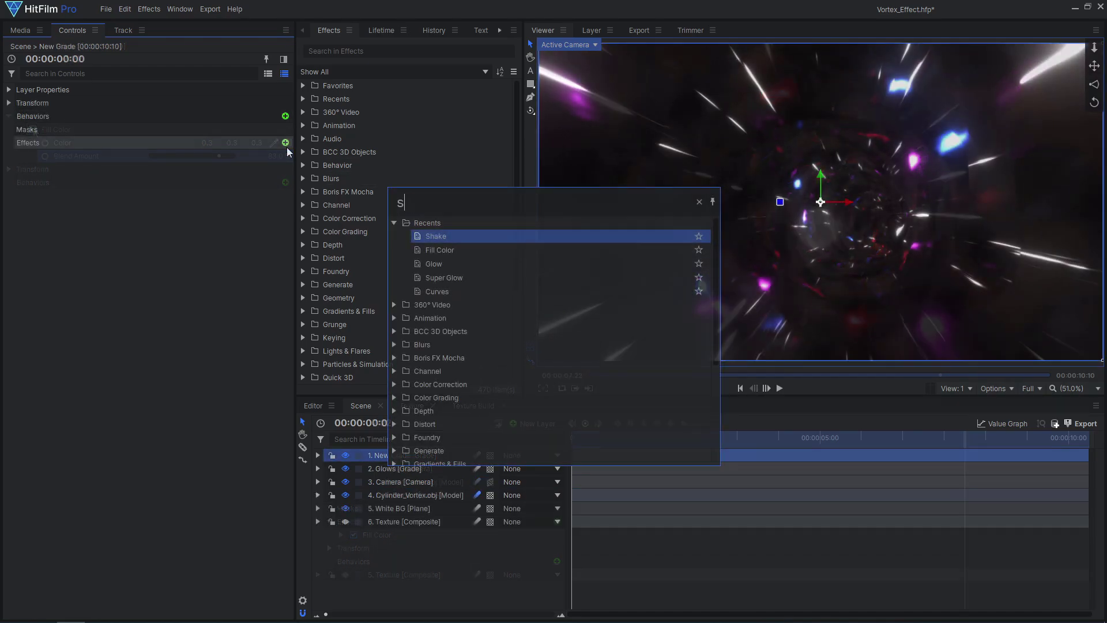
Add Shake with Amount 25, Speed 16, Smooth 30, Scale 1.02 and preview it.
type("hake")
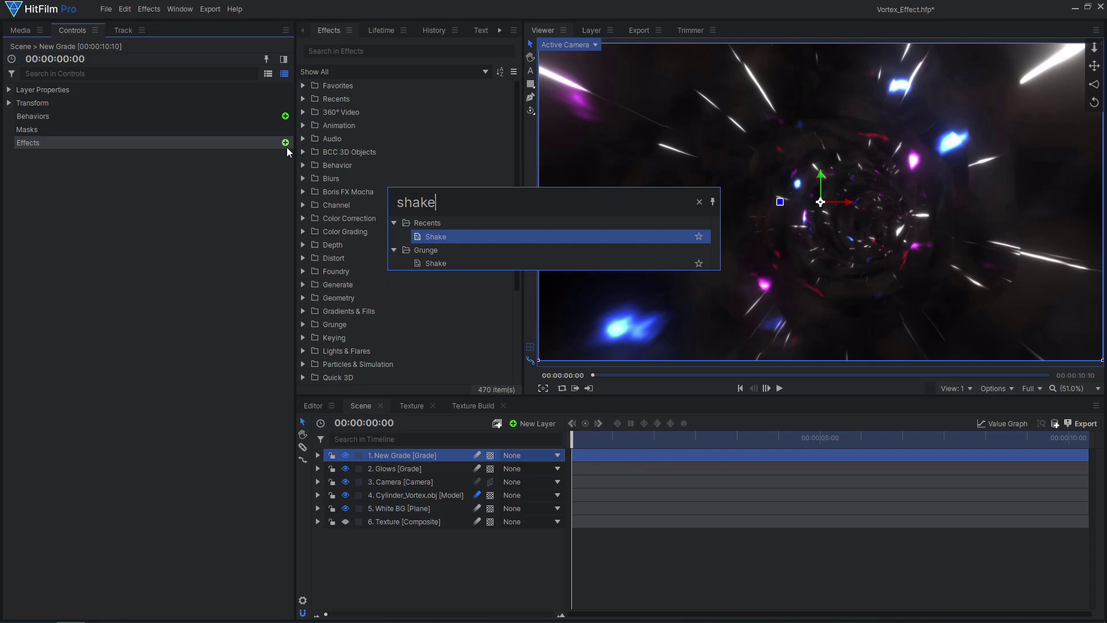
key("Return")
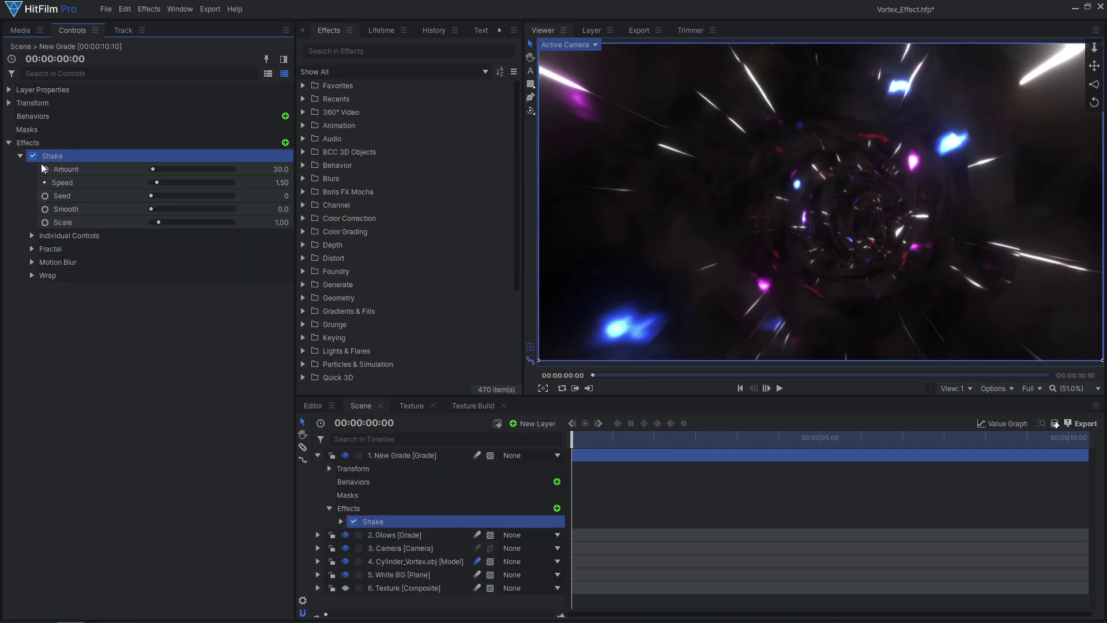
type("25")
key("Return")
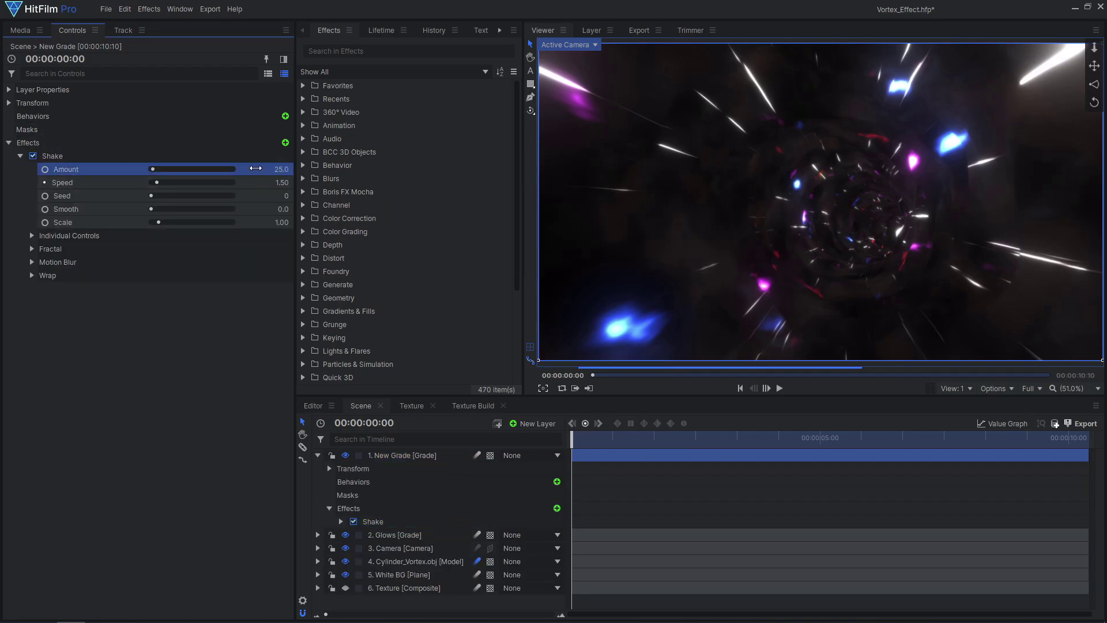
type("16")
key("Tab")
key("Tab")
type("30")
key("Tab")
type("1.02")
key("Return")
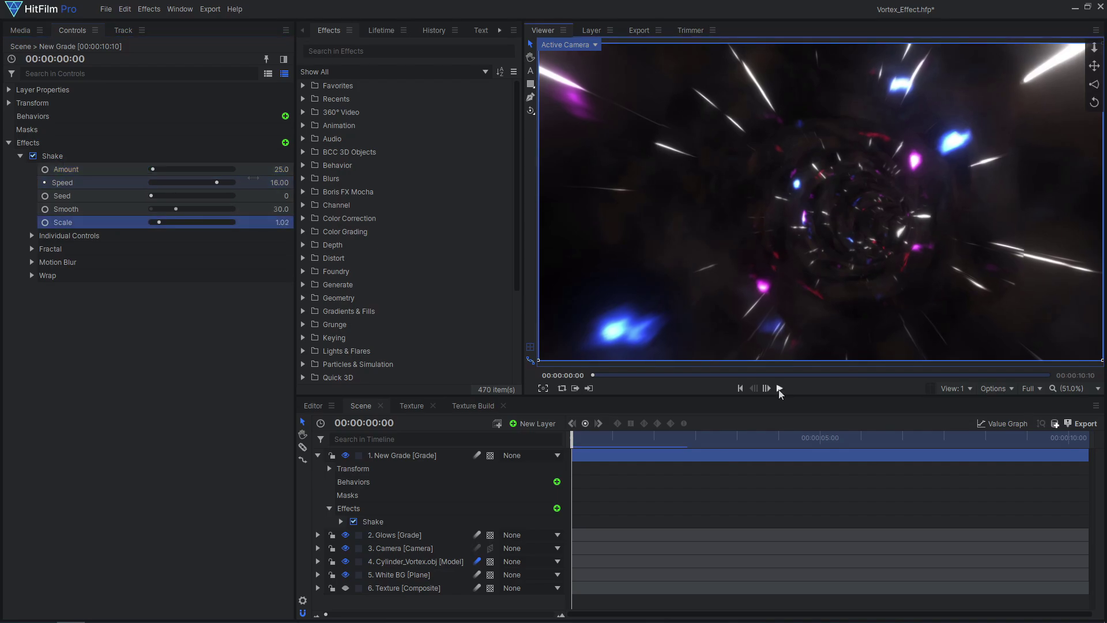
left_click(780, 388)
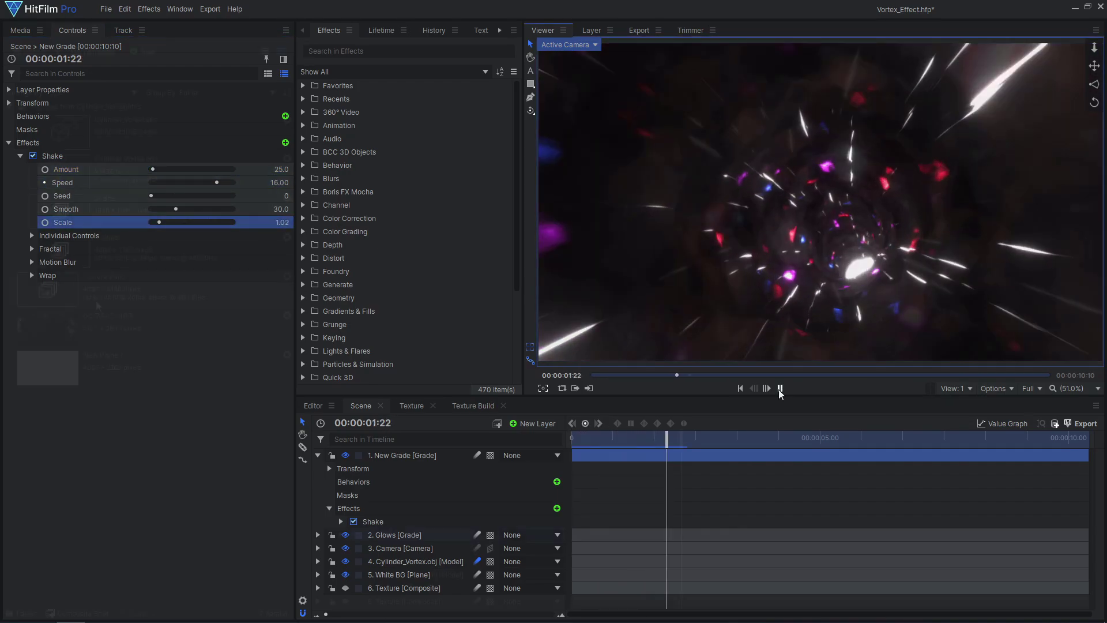
left_click(780, 388)
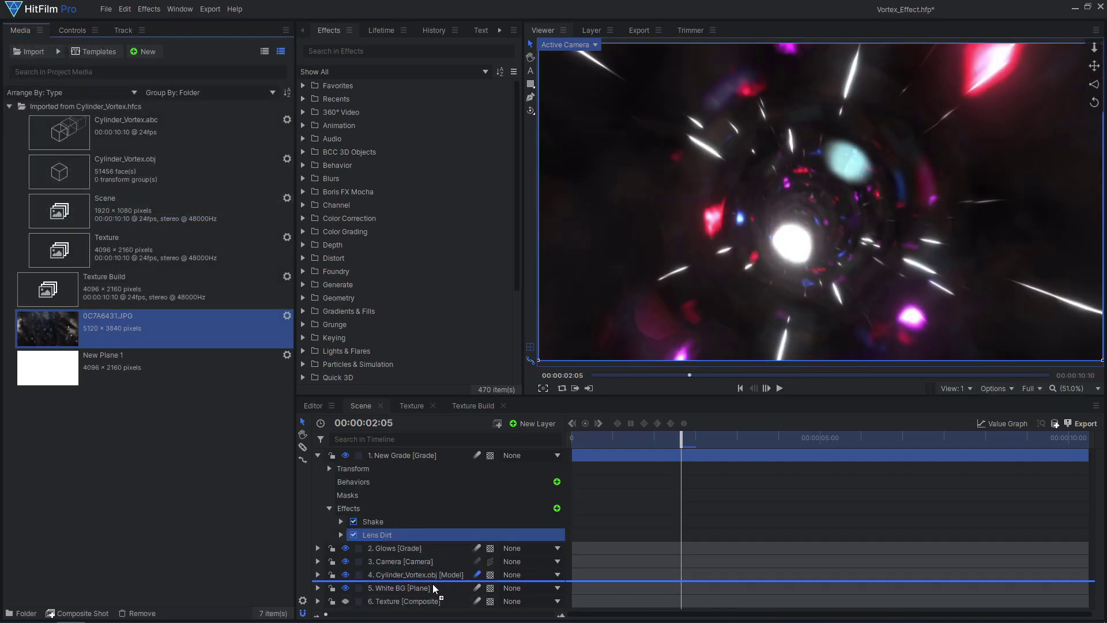
Bring the 0C7A6431.JPG photo into the scene timeline and give it a label colour.
left_click_drag(433, 588, 433, 588)
right_click(433, 589)
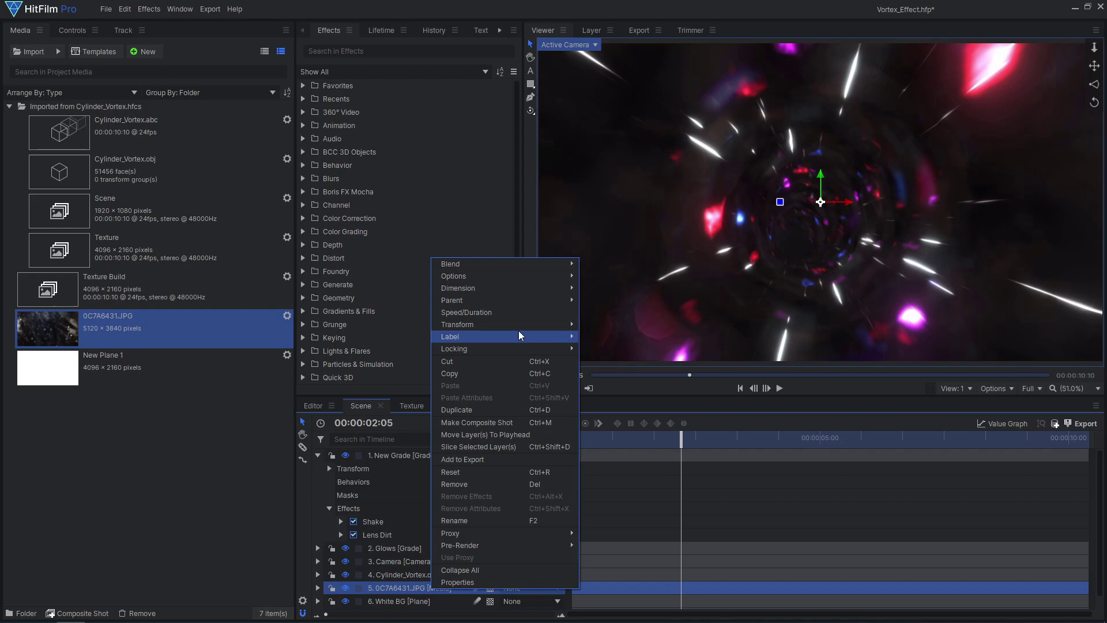
mouse_move(521, 335)
left_click(617, 339)
scroll(344, 580, "down", 1)
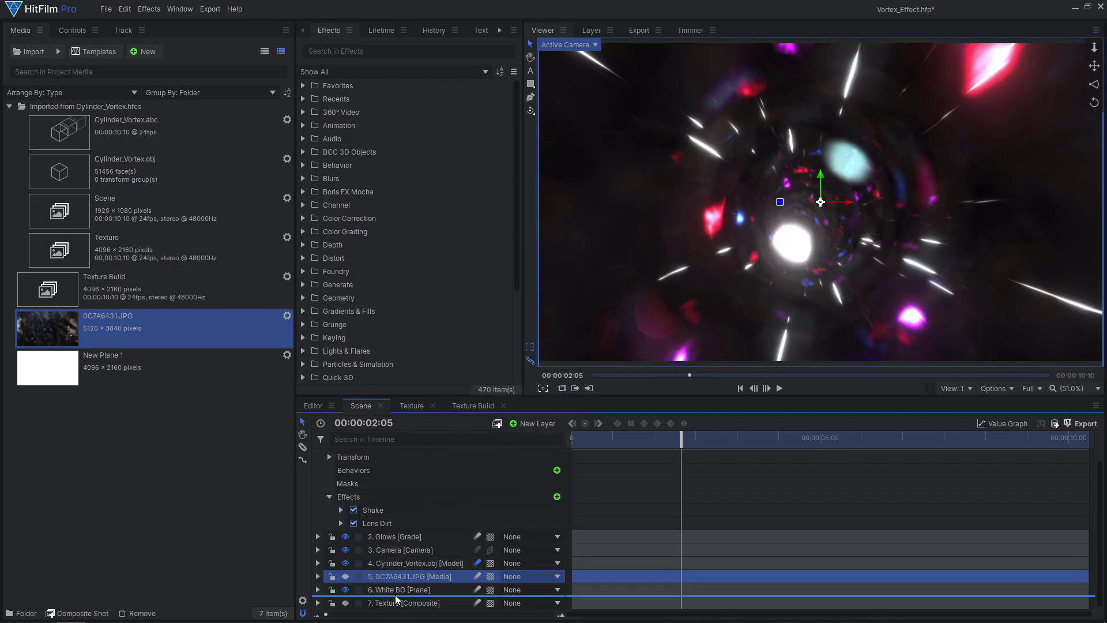
left_click_drag(396, 600, 397, 597)
scroll(409, 510, "up", 1)
Set the grade layer's Lens Dirt to use the 0C7A6431.JPG photo as its dirt layer.
left_click(403, 455)
left_click(72, 30)
left_click(20, 169)
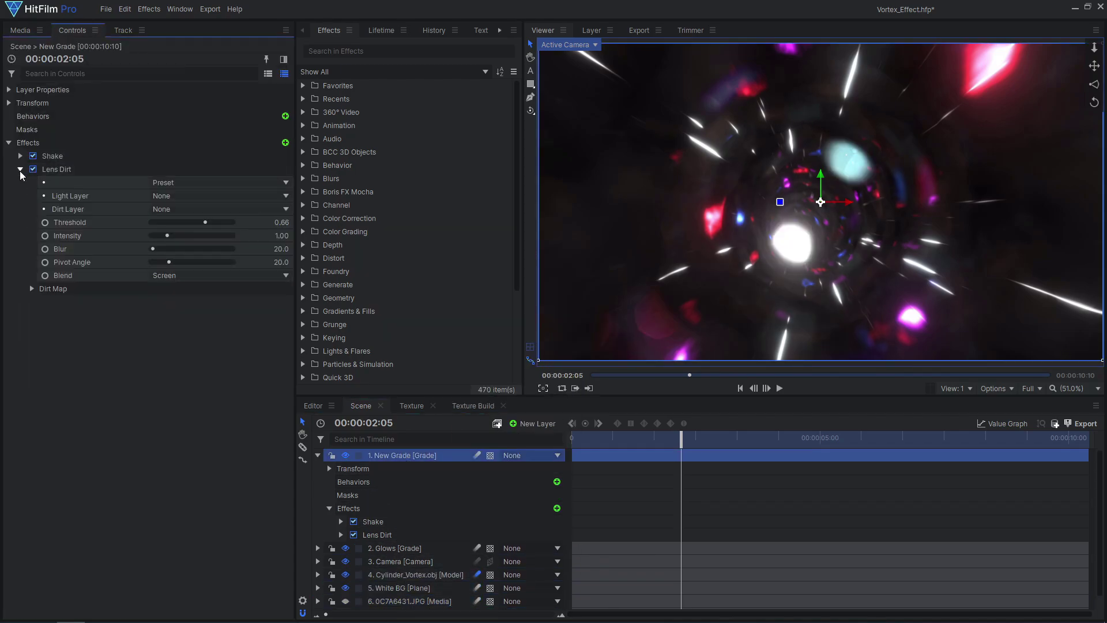
left_click(165, 210)
left_click(220, 304)
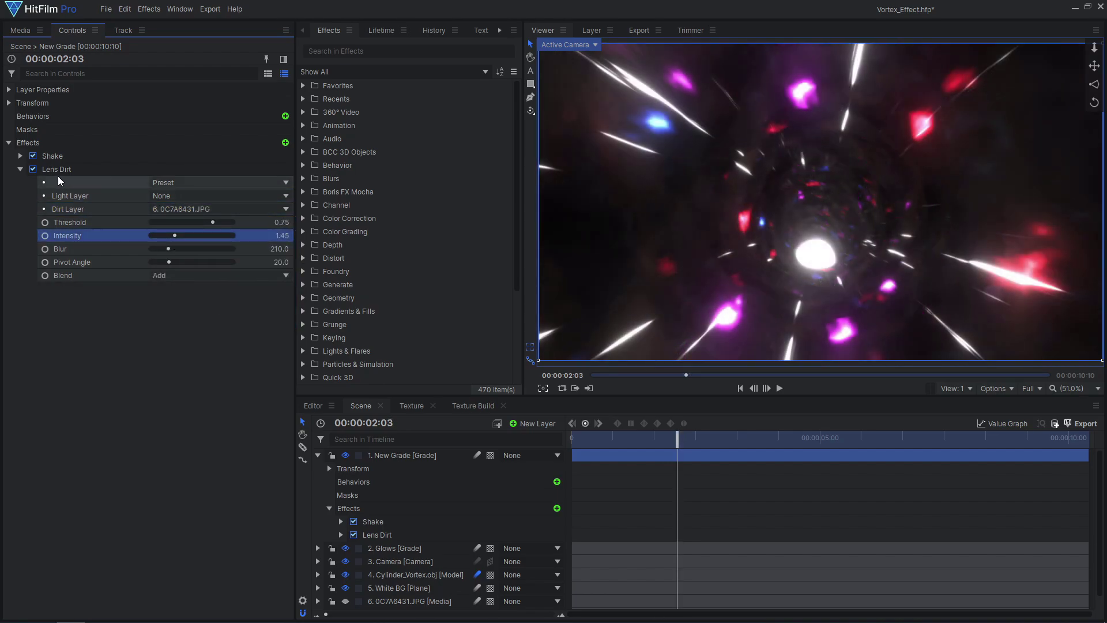